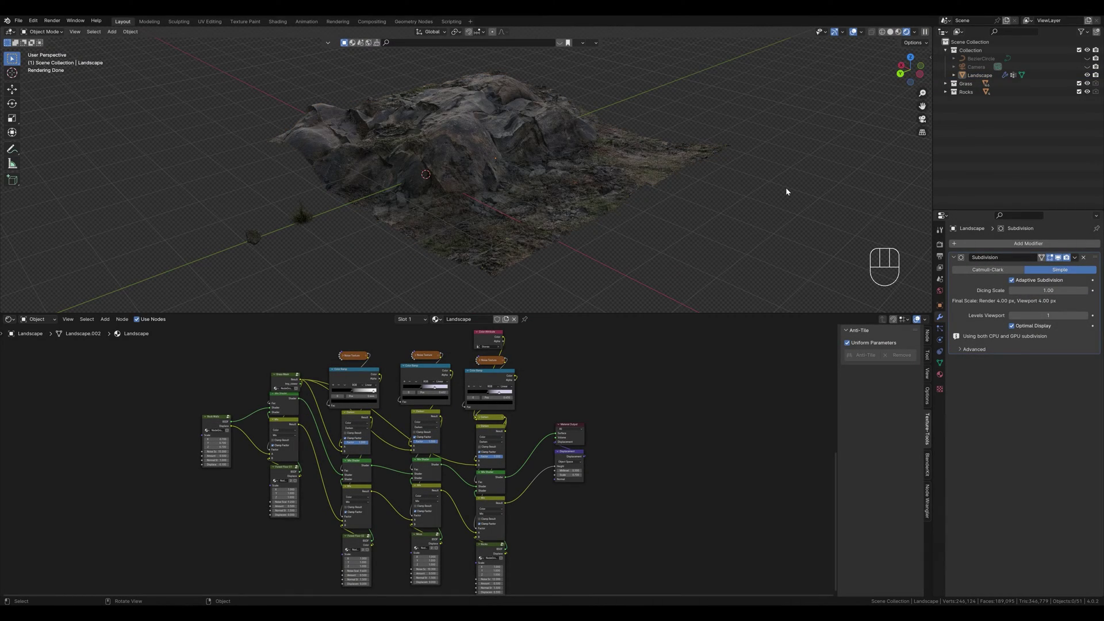
# Inspect the rock and grass models placed beside the landscape.
pyautogui.keyDown('shift'); pyautogui.moveTo(459, 222); pyautogui.dragTo(485, 171, button='middle'); pyautogui.keyUp('shift')
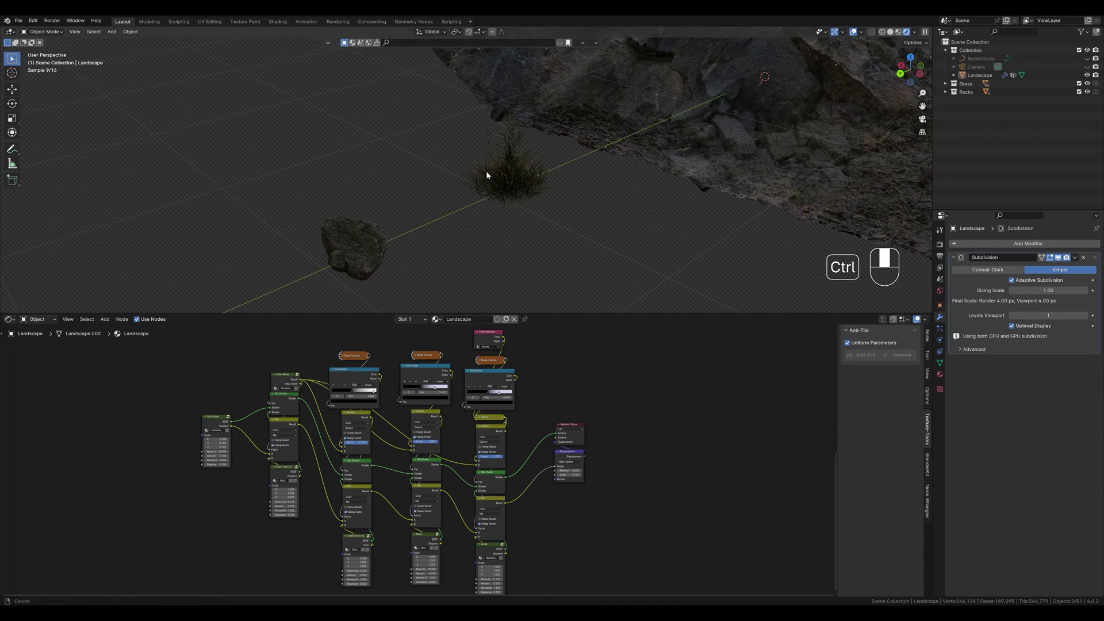
pyautogui.click(511, 177)
pyautogui.click(371, 241)
pyautogui.click(530, 178)
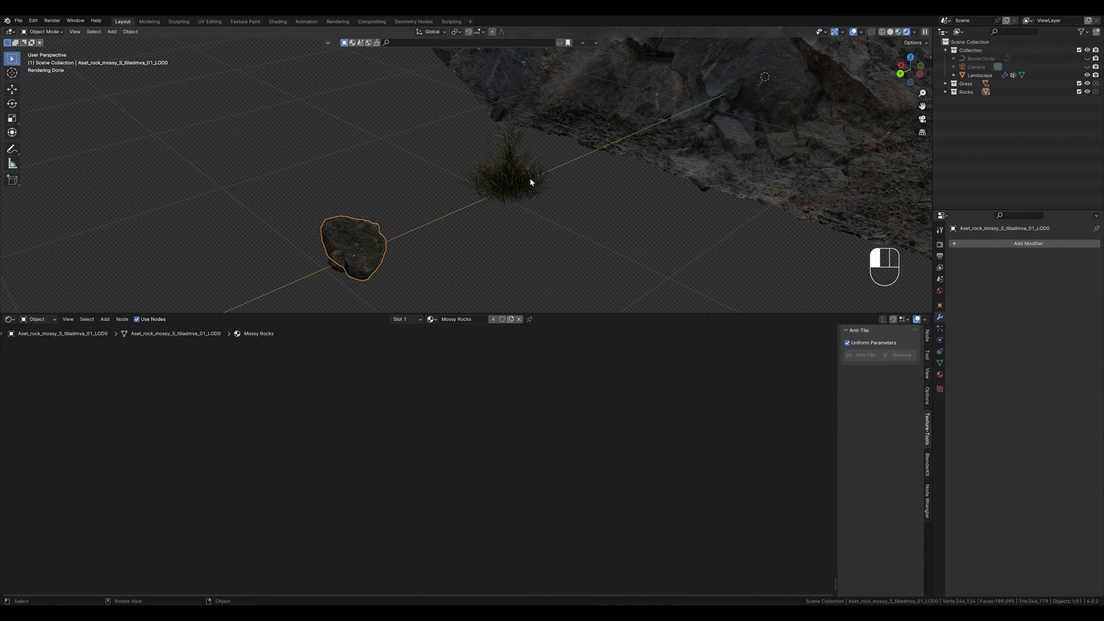
pyautogui.scroll(-2, 529, 178)
pyautogui.keyDown('shift'); pyautogui.moveTo(658, 175); pyautogui.dragTo(512, 207, button='middle'); pyautogui.keyUp('shift')
# Switch the viewport to solid shading and make a linked duplicate of the landscape in the same position.
pyautogui.click(511, 207)
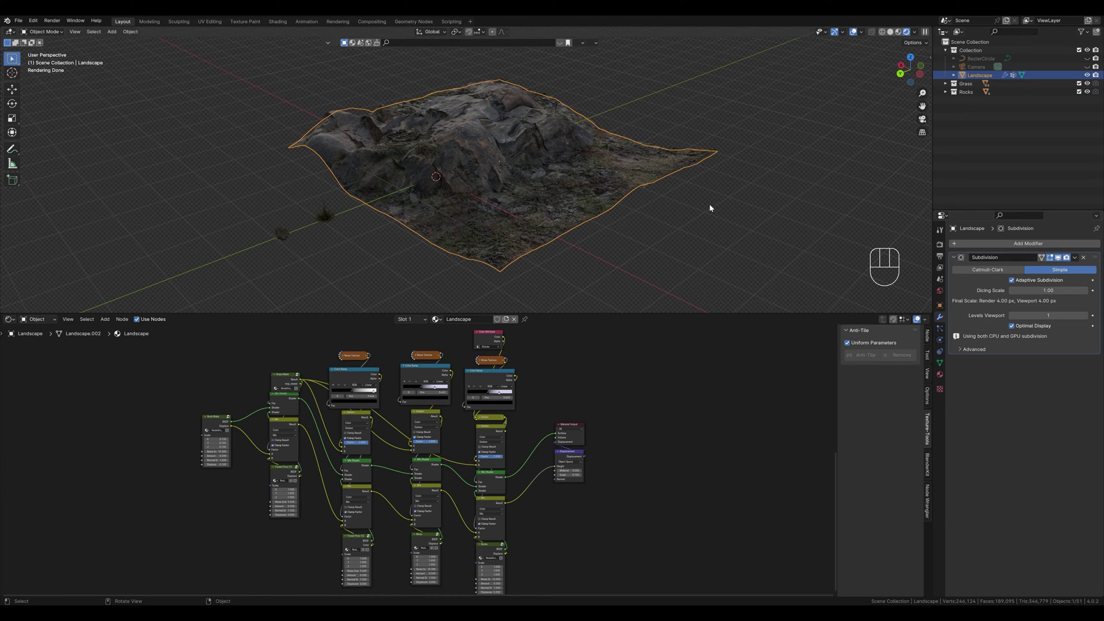
pyautogui.click(890, 32)
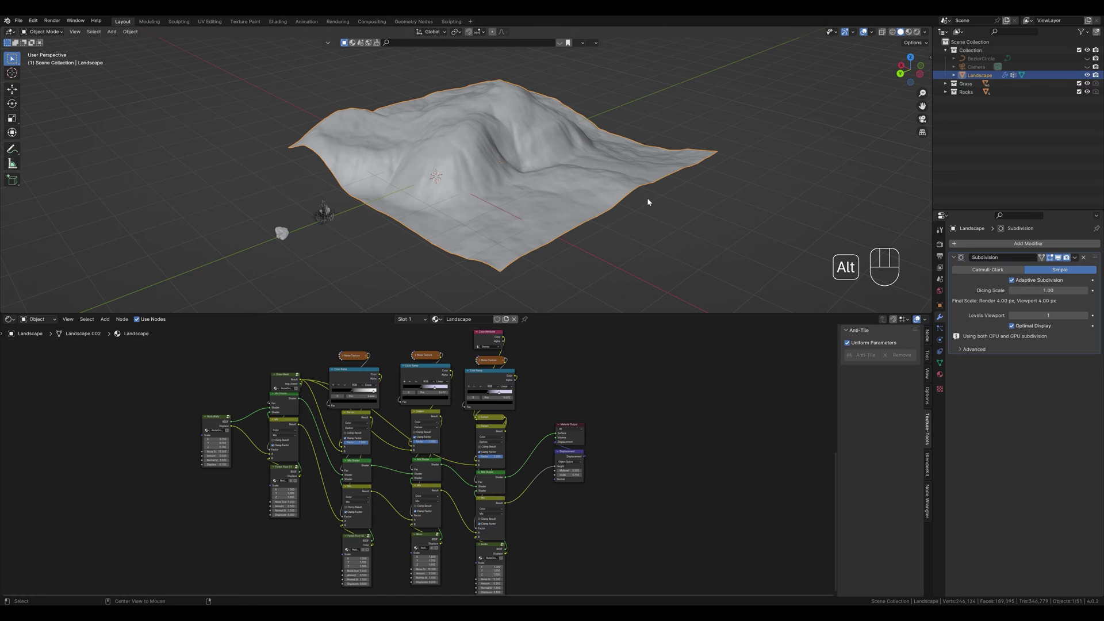
pyautogui.hotkey('alt', 'd')
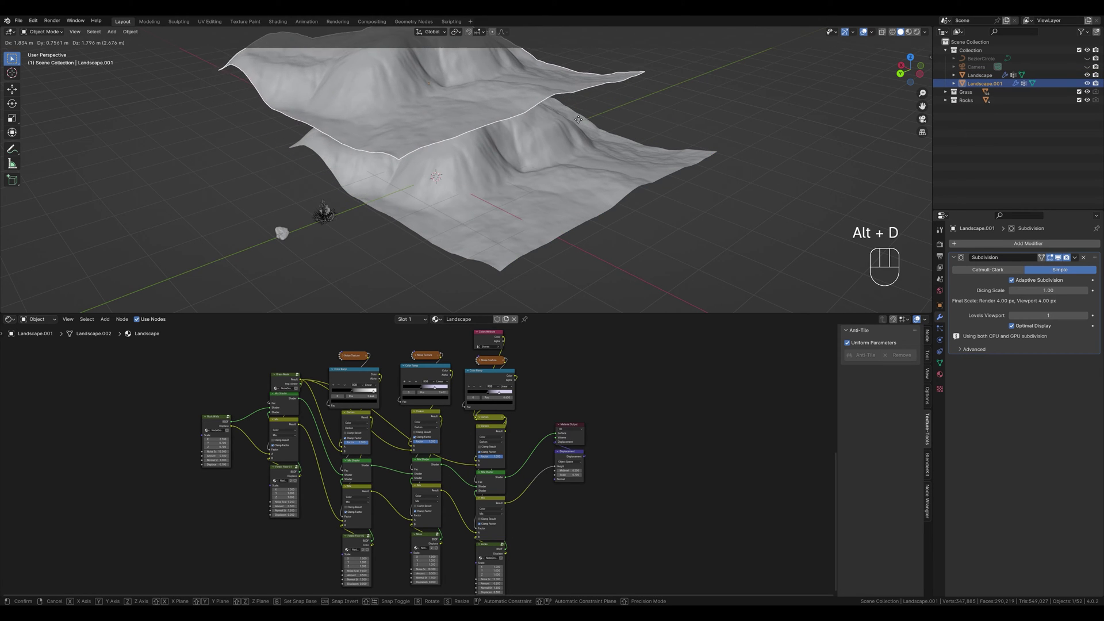
pyautogui.rightClick(626, 155)
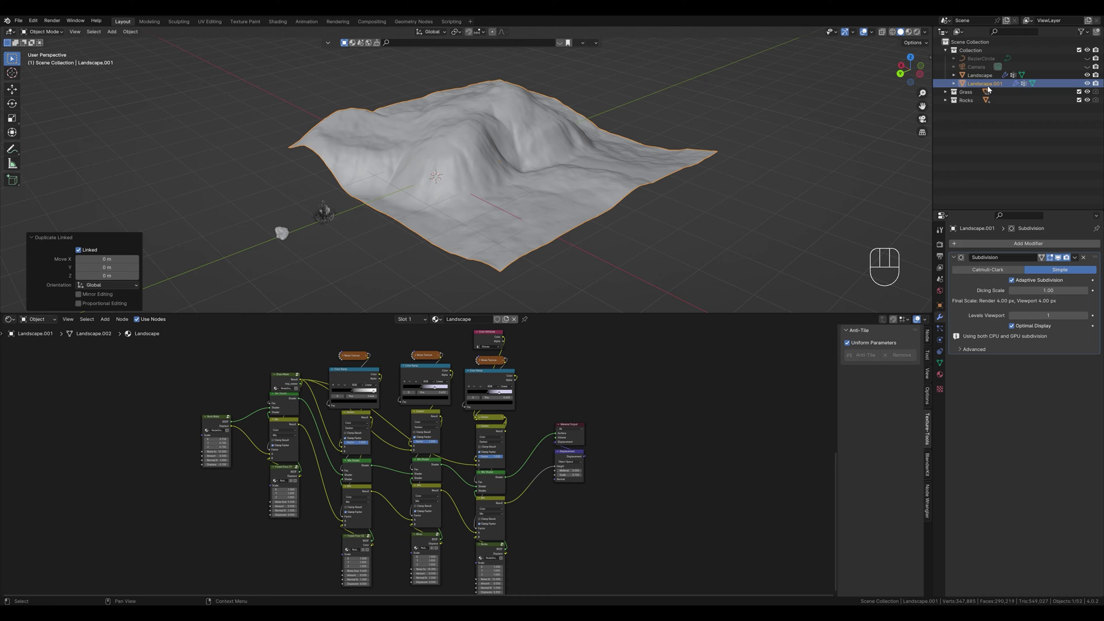
# Remove the Subdivision modifier from the duplicated landscape and rename the object Landscape Scatter.
pyautogui.click(1083, 258)
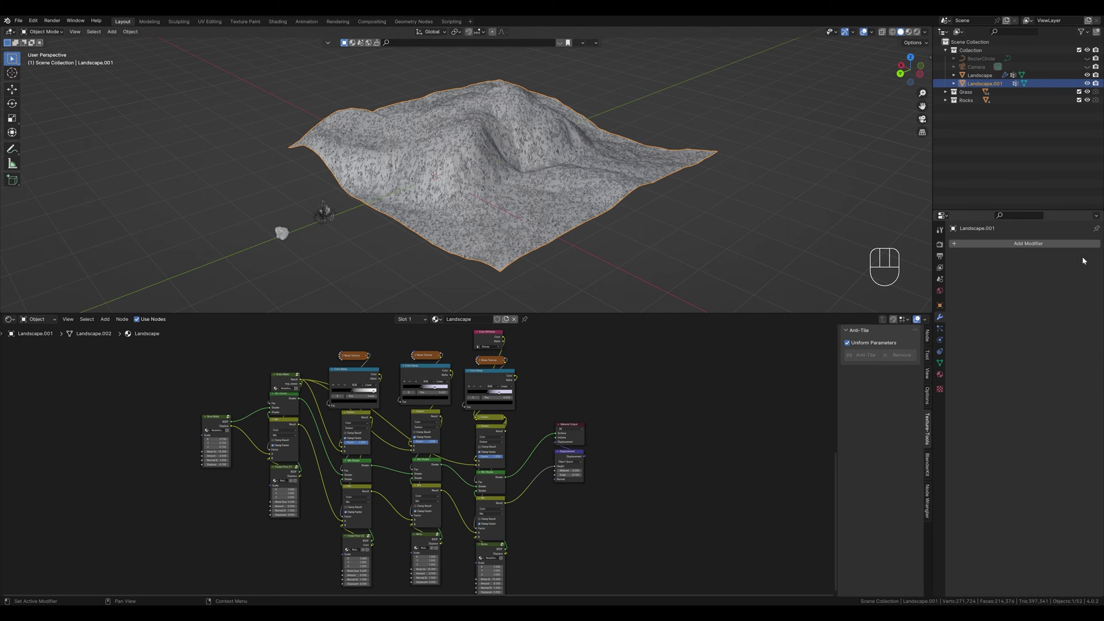
pyautogui.doubleClick(984, 84)
pyautogui.click(1006, 84)
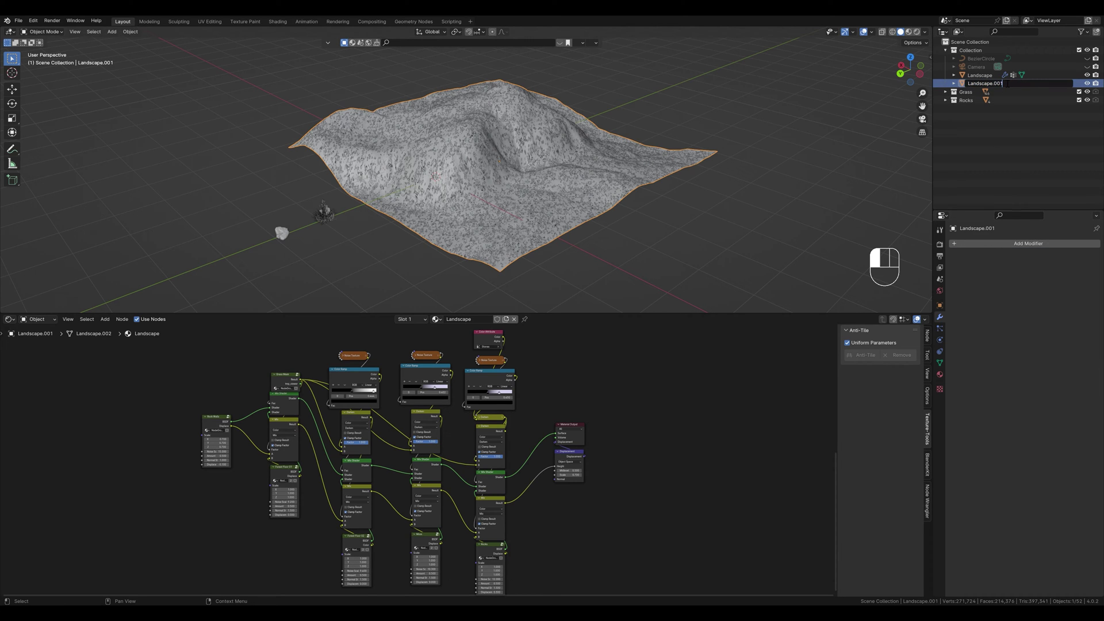
pyautogui.press('BackSpace')
pyautogui.press('BackSpace')
pyautogui.press('BackSpace')
pyautogui.write('Scatter')
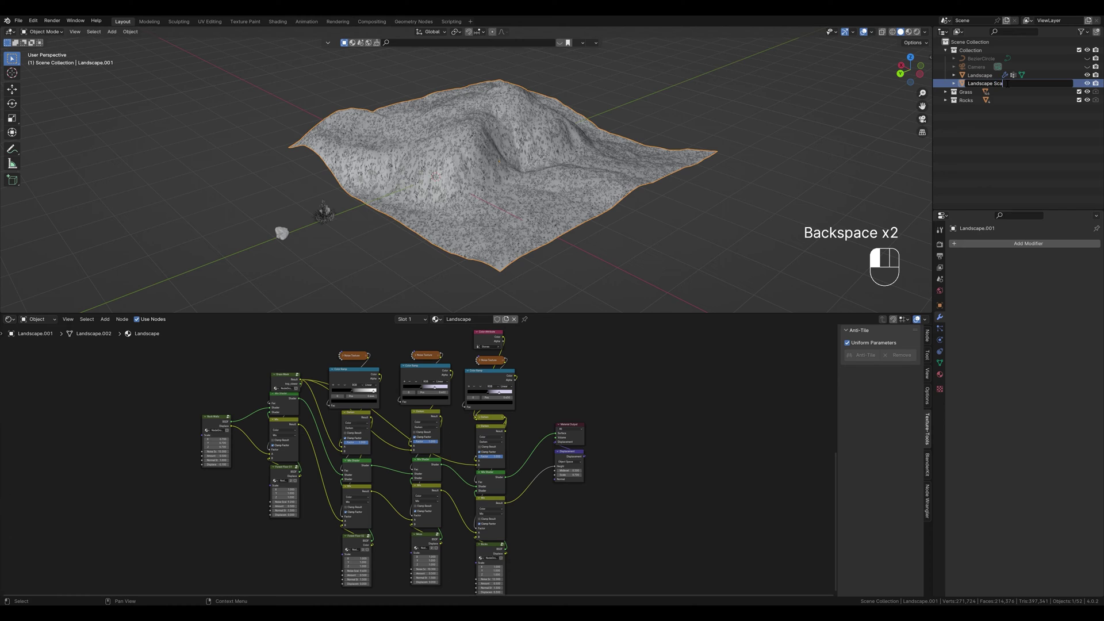
pyautogui.press('Return')
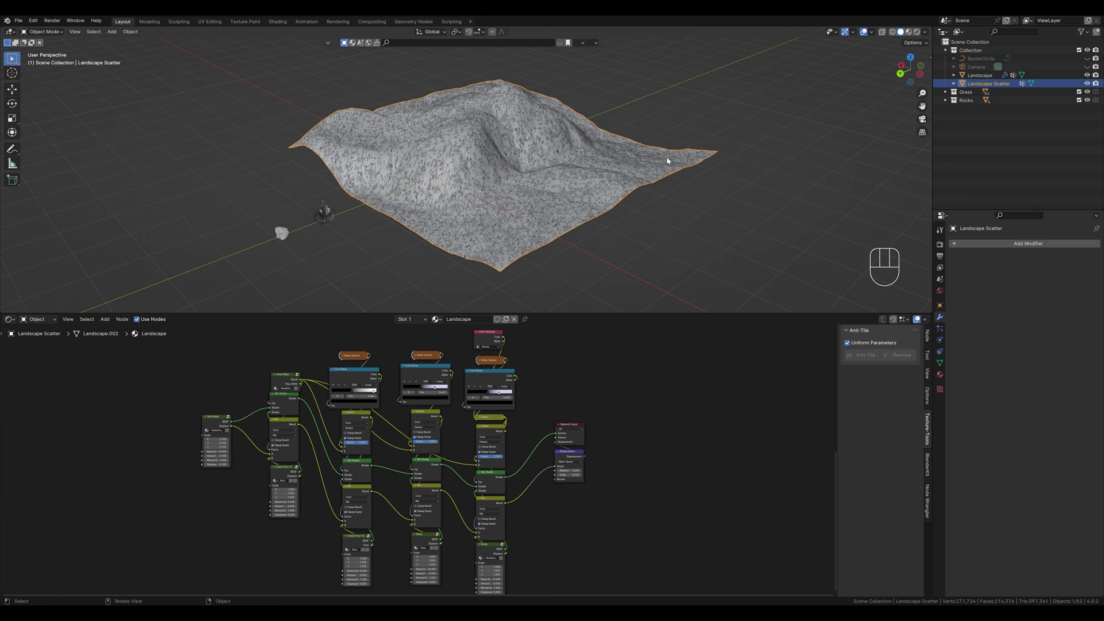
# Try moving the selected vertices on the original Landscape's hill with proportional editing in Edit Mode, then return to Object Mode.
pyautogui.click(980, 76)
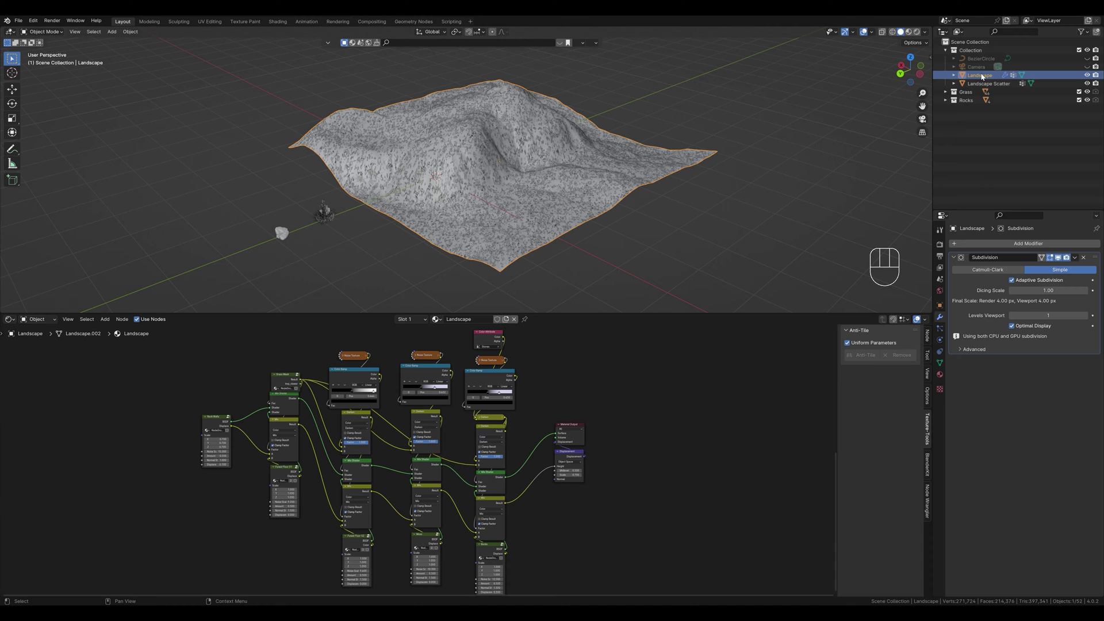
pyautogui.press('Tab')
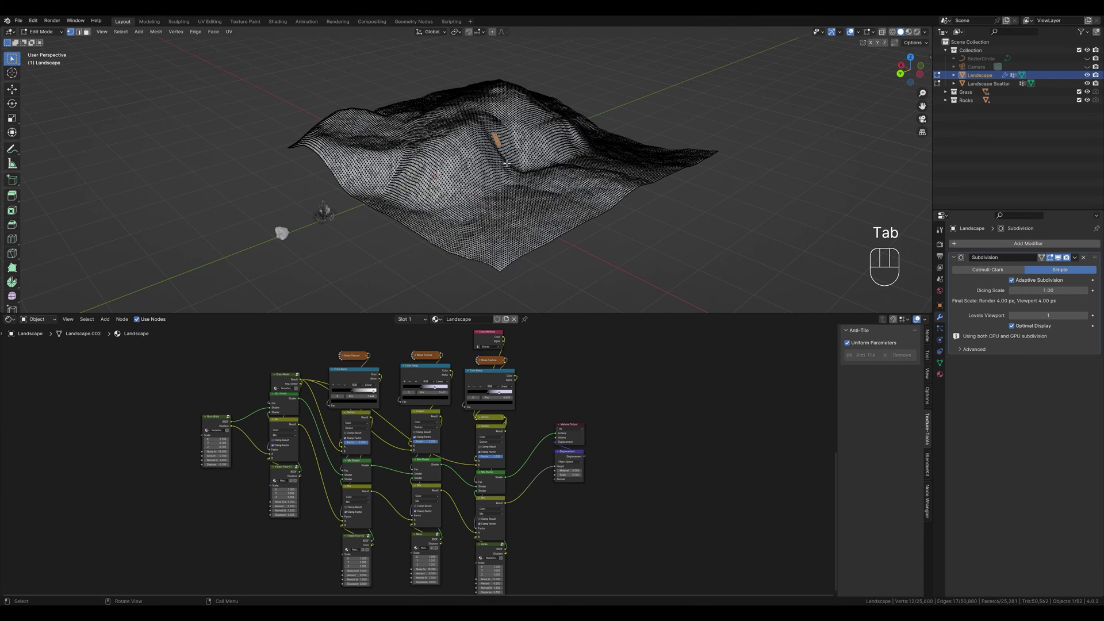
pyautogui.click(492, 32)
pyautogui.press('g')
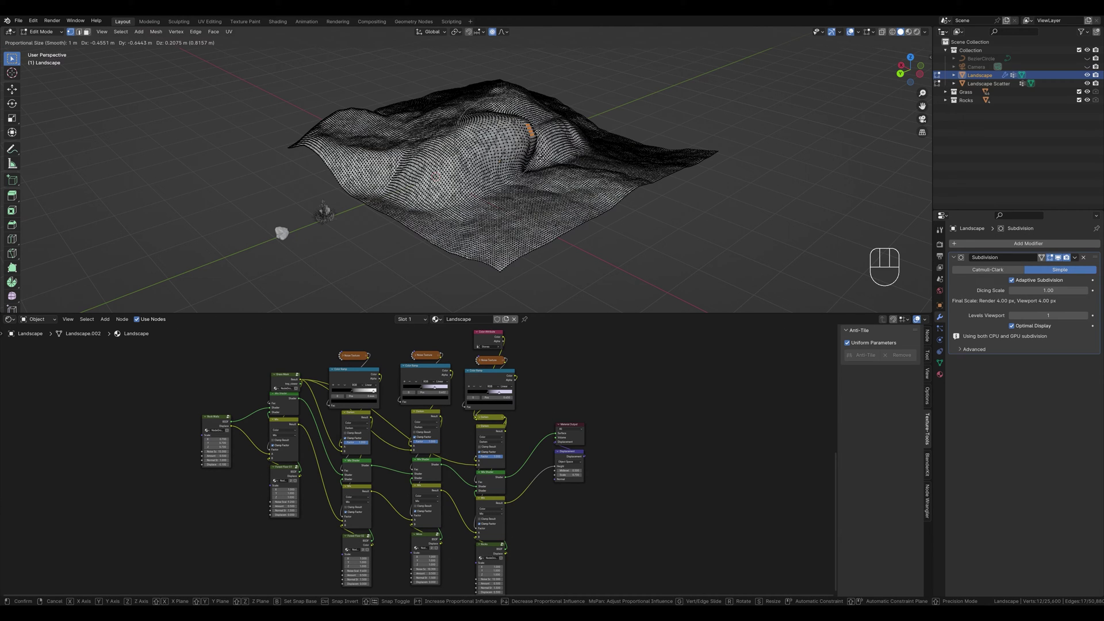
pyautogui.click(528, 147)
pyautogui.press('Tab')
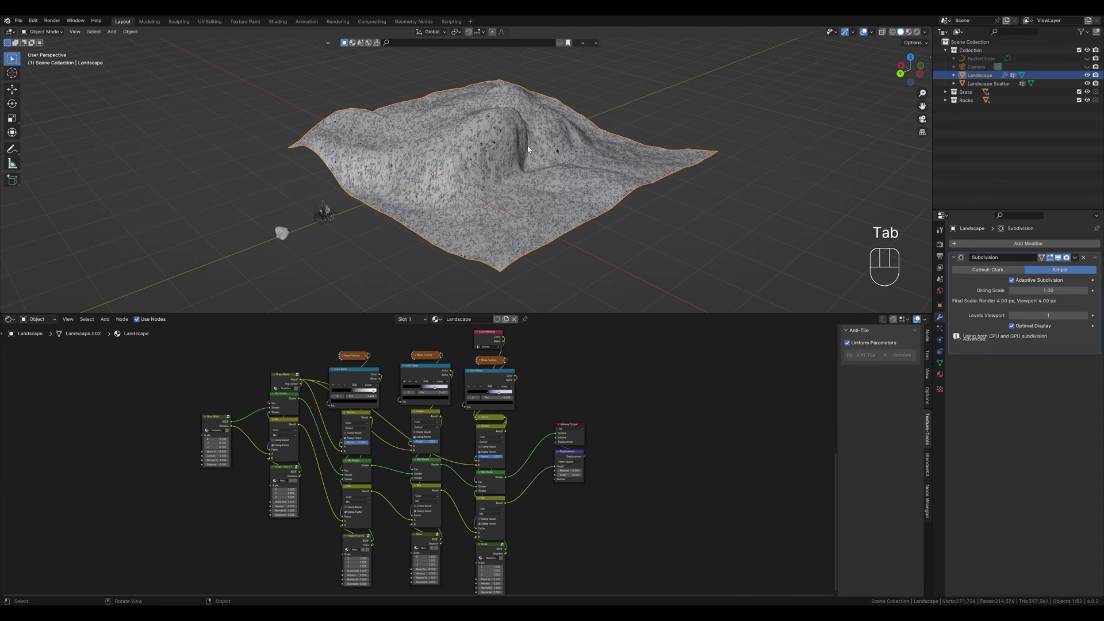
# Toggle the original Landscape's visibility to compare its shape with the linked Landscape Scatter.
pyautogui.click(1086, 75)
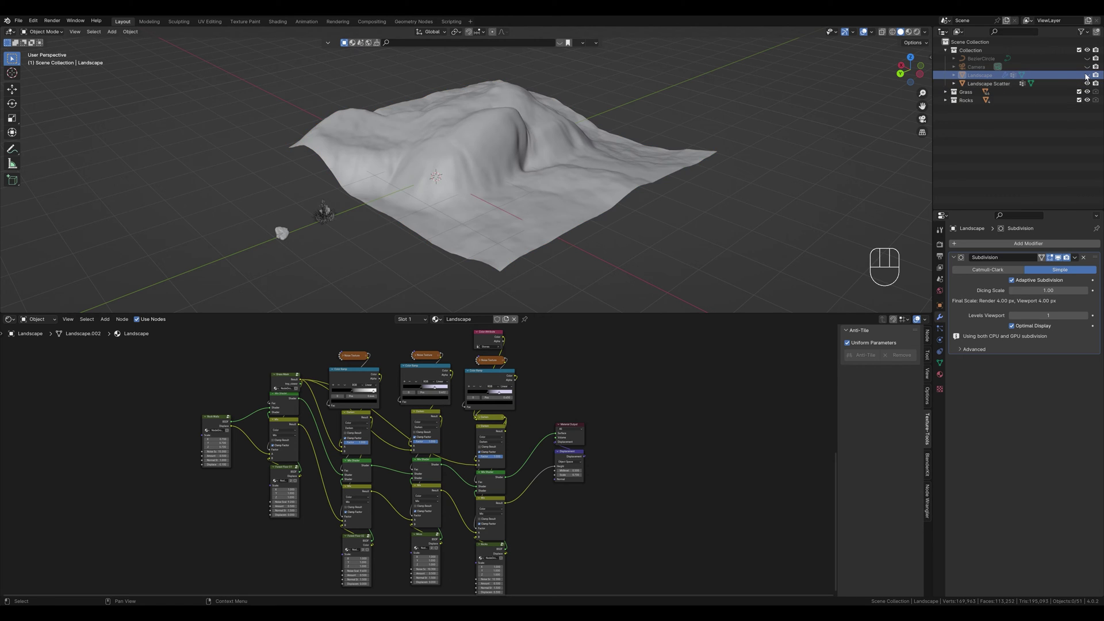
pyautogui.click(1086, 75)
pyautogui.click(1087, 76)
pyautogui.click(1086, 76)
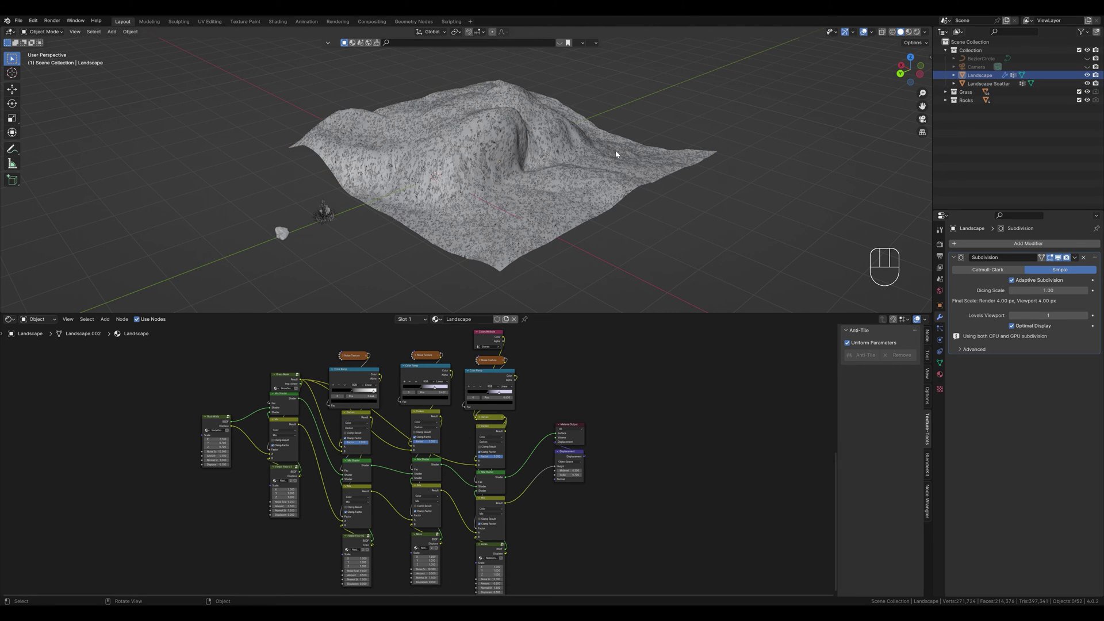
# Undo the visibility toggles and the vertex move on the Landscape, and return to Object Mode.
pyautogui.hotkey('ctrl', 'z')
pyautogui.hotkey('ctrl', 'z')
pyautogui.hotkey('ctrl', 'z')
pyautogui.hotkey('ctrl', 'z')
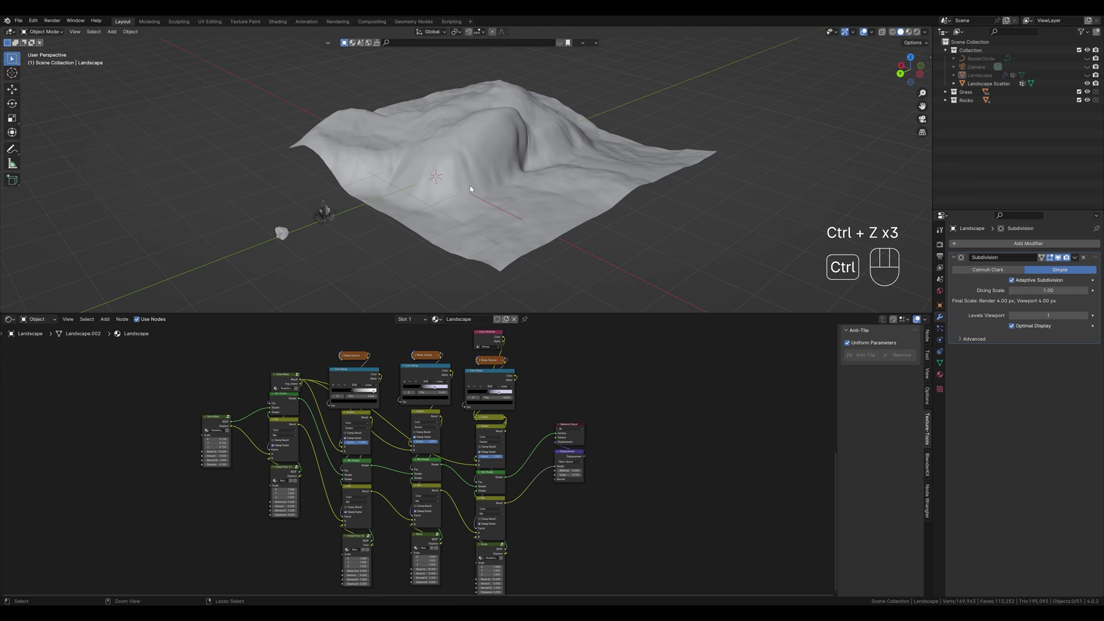
pyautogui.hotkey('ctrl', 'z')
pyautogui.hotkey('ctrl', 'z')
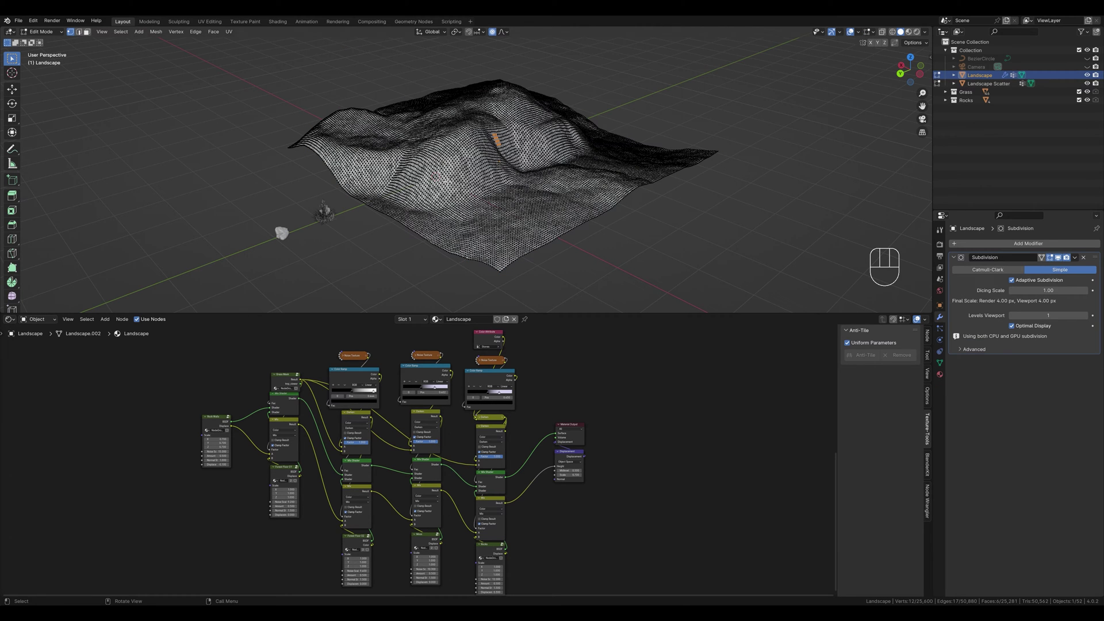
pyautogui.press('Tab')
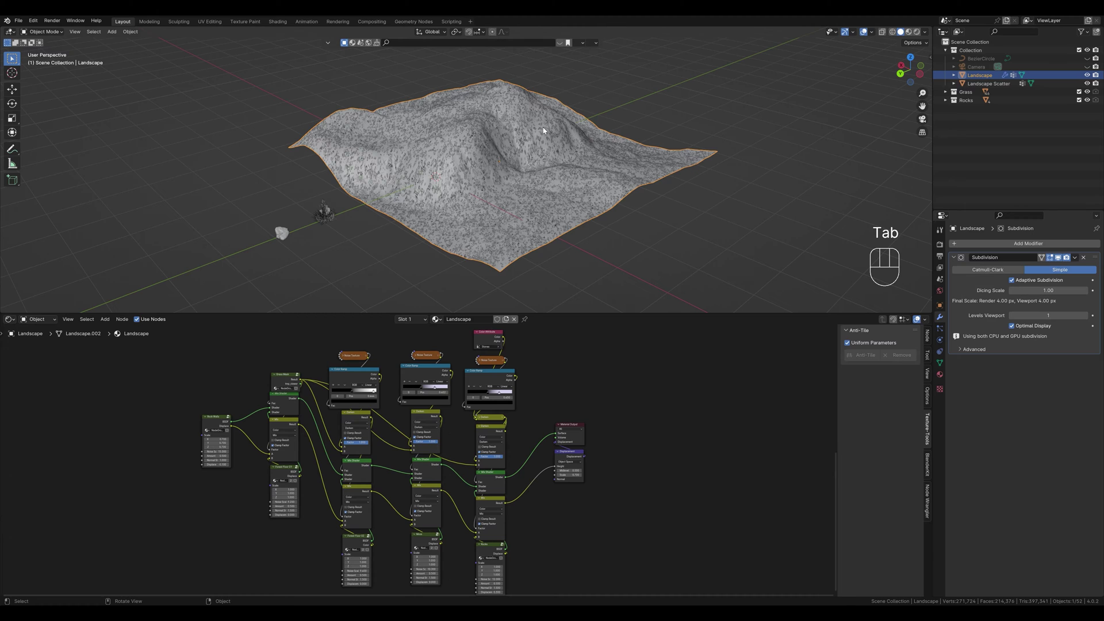
# Hide the original Landscape and create a new geometry node tree on Landscape Scatter.
pyautogui.click(1086, 76)
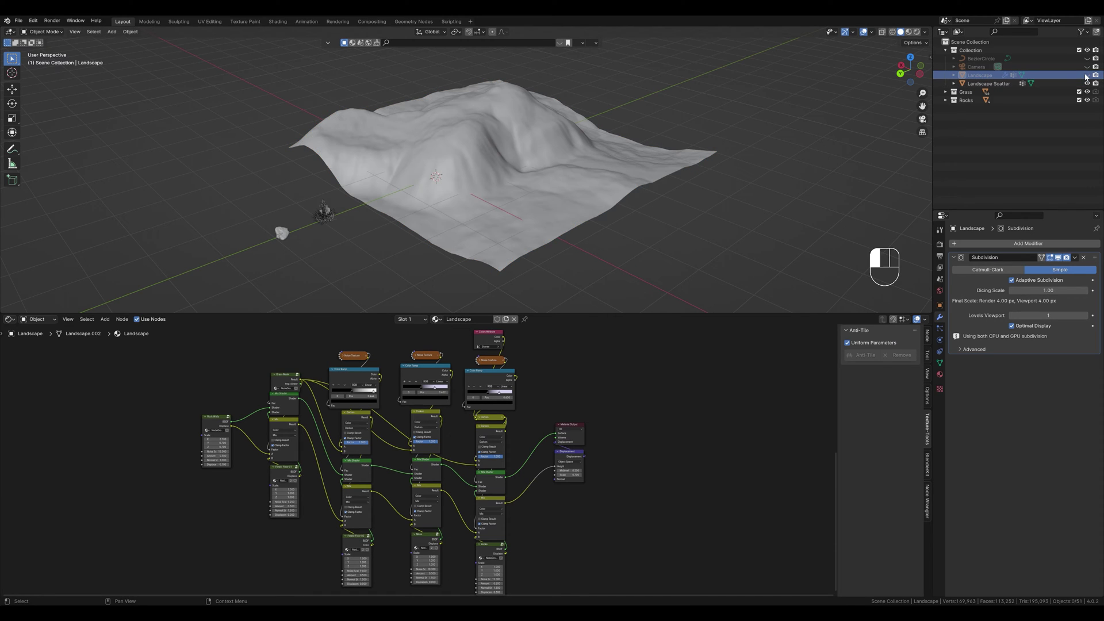
pyautogui.click(1052, 84)
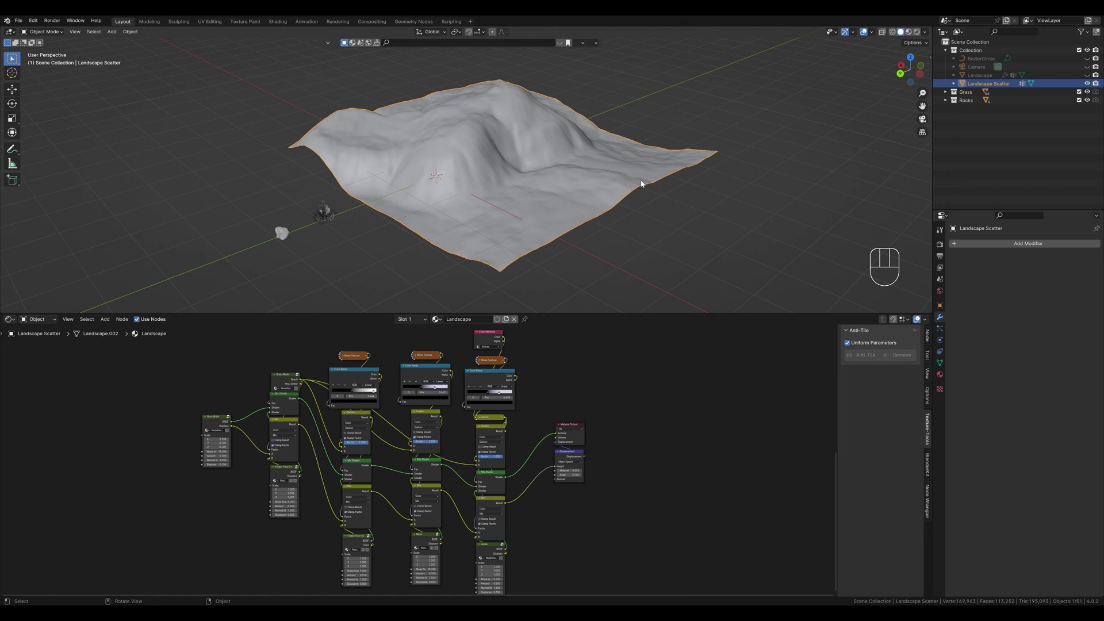
pyautogui.click(9, 320)
pyautogui.click(29, 389)
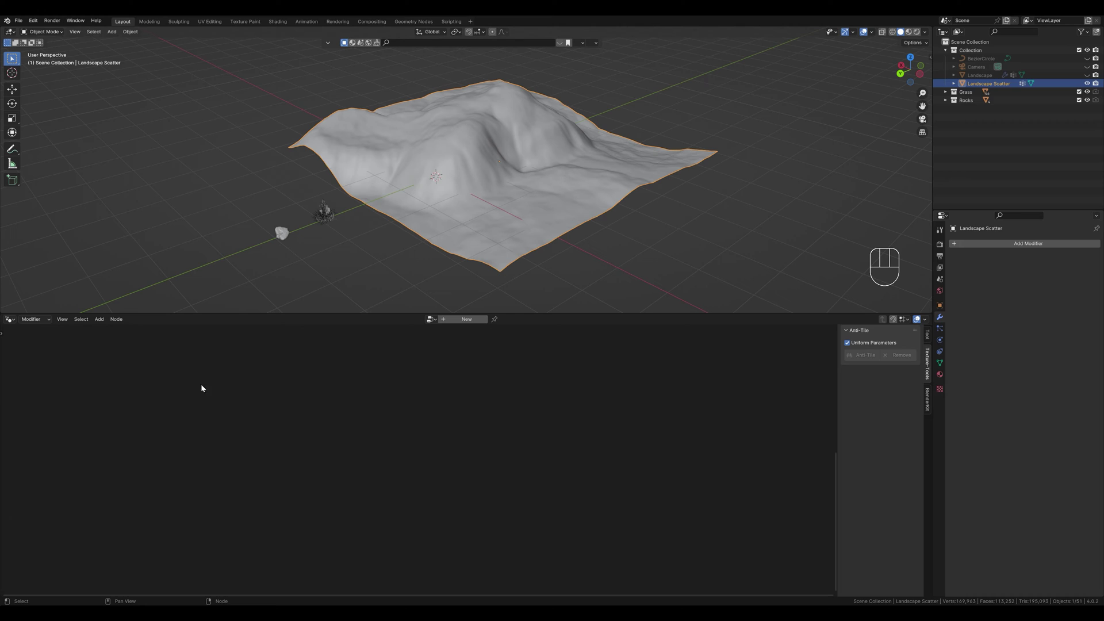
pyautogui.click(462, 320)
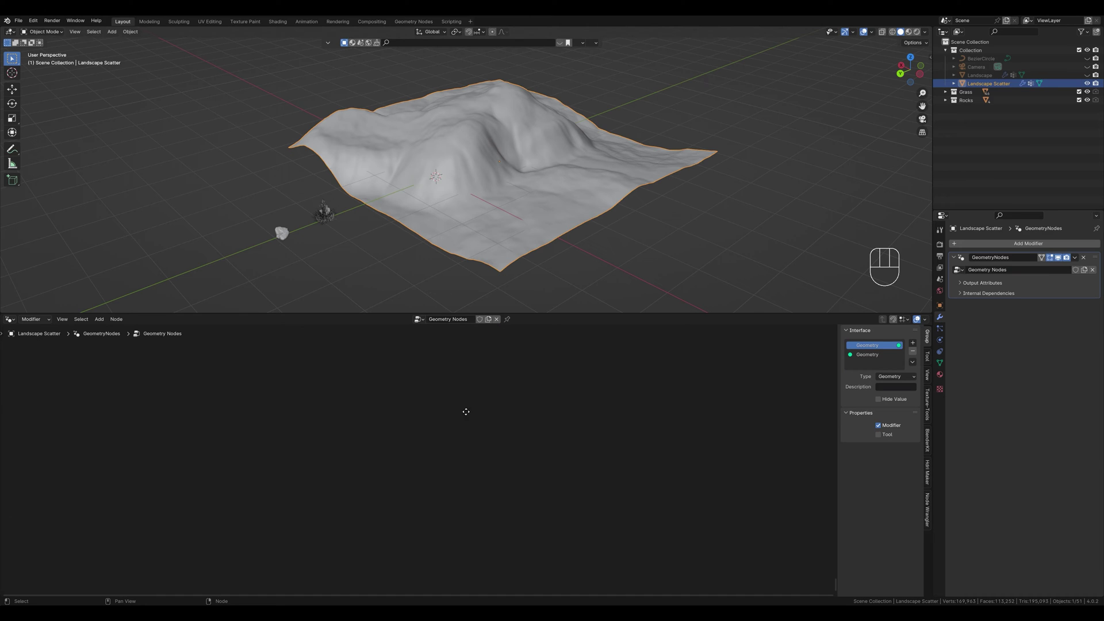
pyautogui.moveTo(466, 412); pyautogui.dragTo(598, 355, button='middle')
pyautogui.scroll(10, 598, 356)
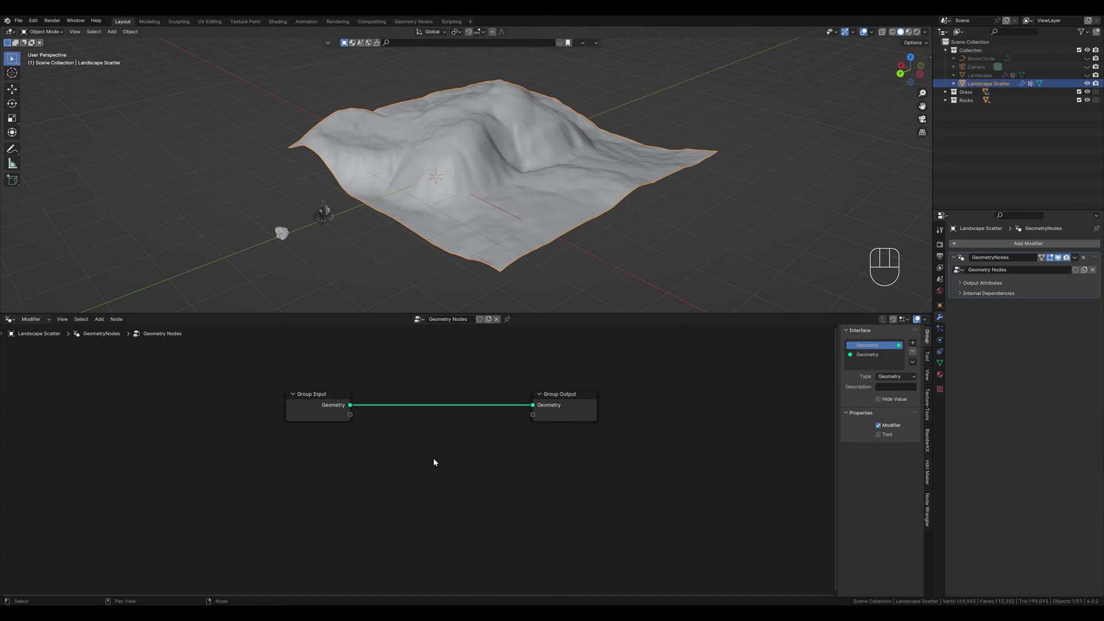
# Move the Group Input and Group Output nodes apart to make room between them.
pyautogui.click(321, 396)
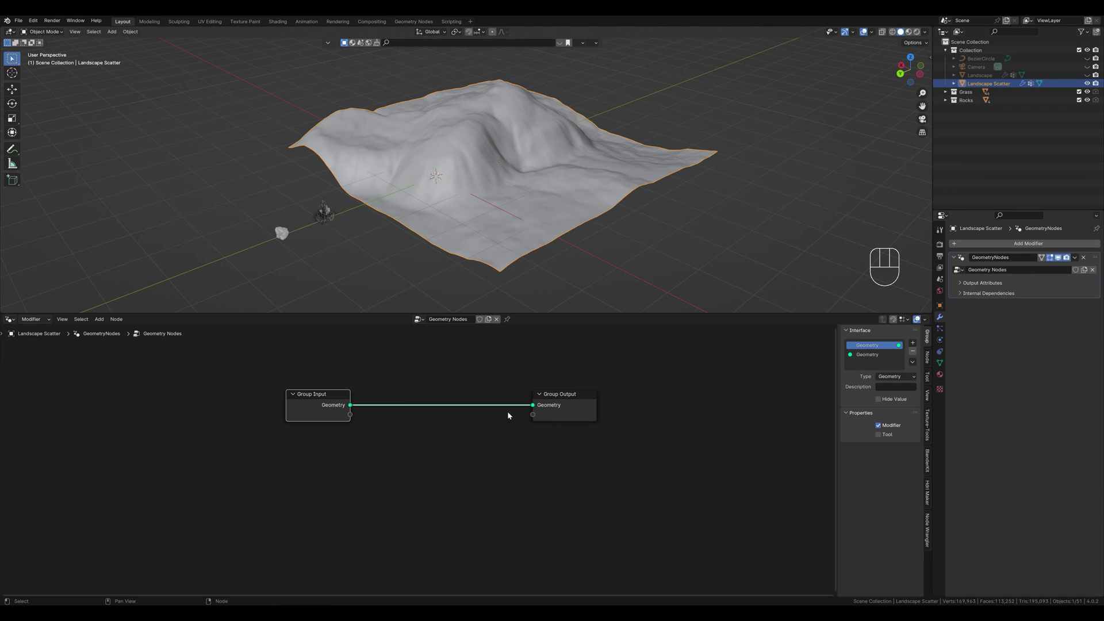
pyautogui.moveTo(571, 396); pyautogui.dragTo(797, 394)
pyautogui.moveTo(311, 400); pyautogui.dragTo(180, 399)
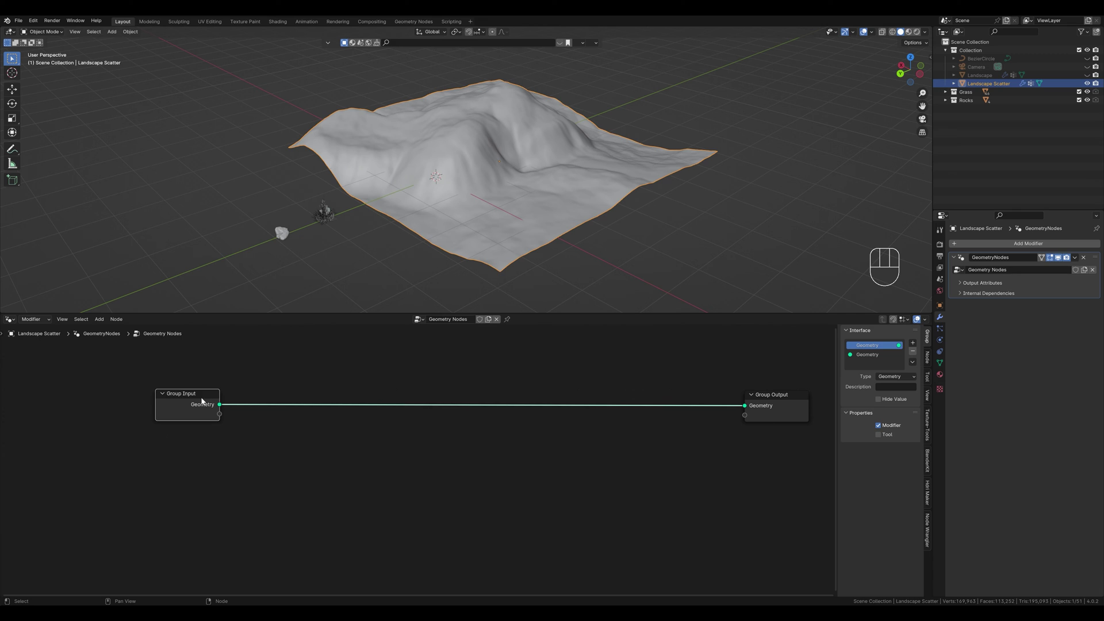
# Insert a Distribute Points on Faces node on the link between Group Input and Group Output.
pyautogui.hotkey('shift', 'a')
pyautogui.moveTo(333, 453)
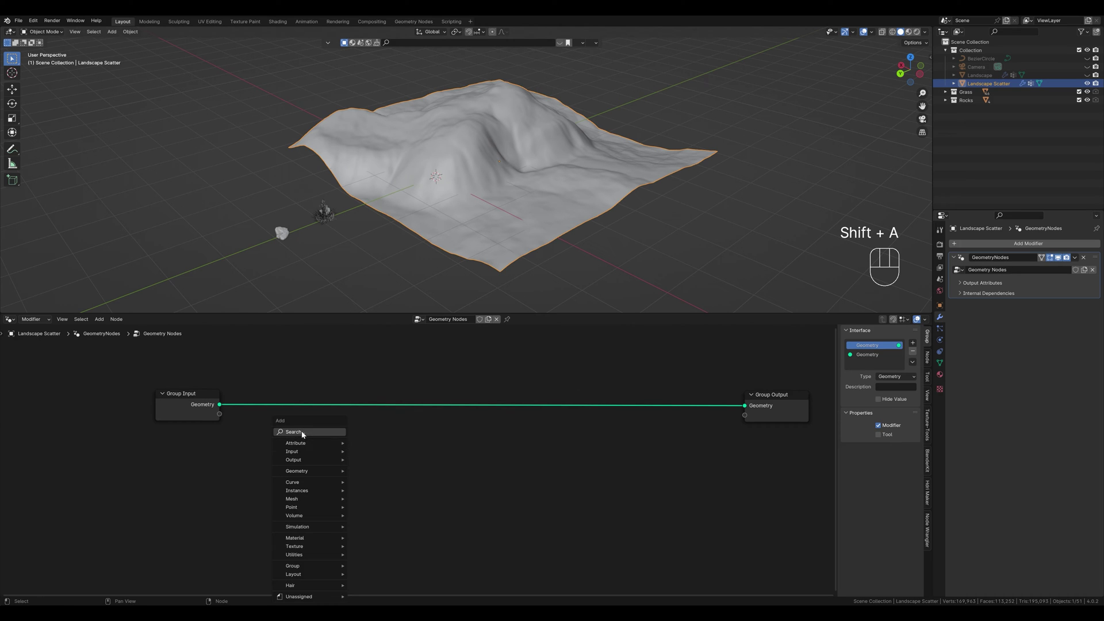
pyautogui.click(279, 431)
pyautogui.write('distr')
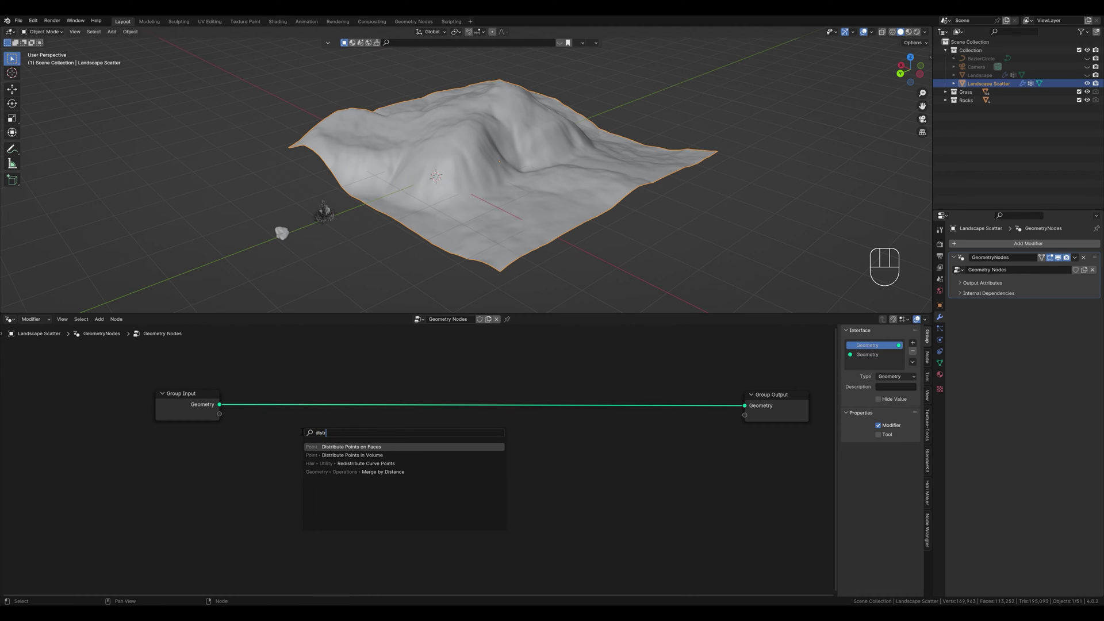
pyautogui.press('Return')
pyautogui.click(303, 385)
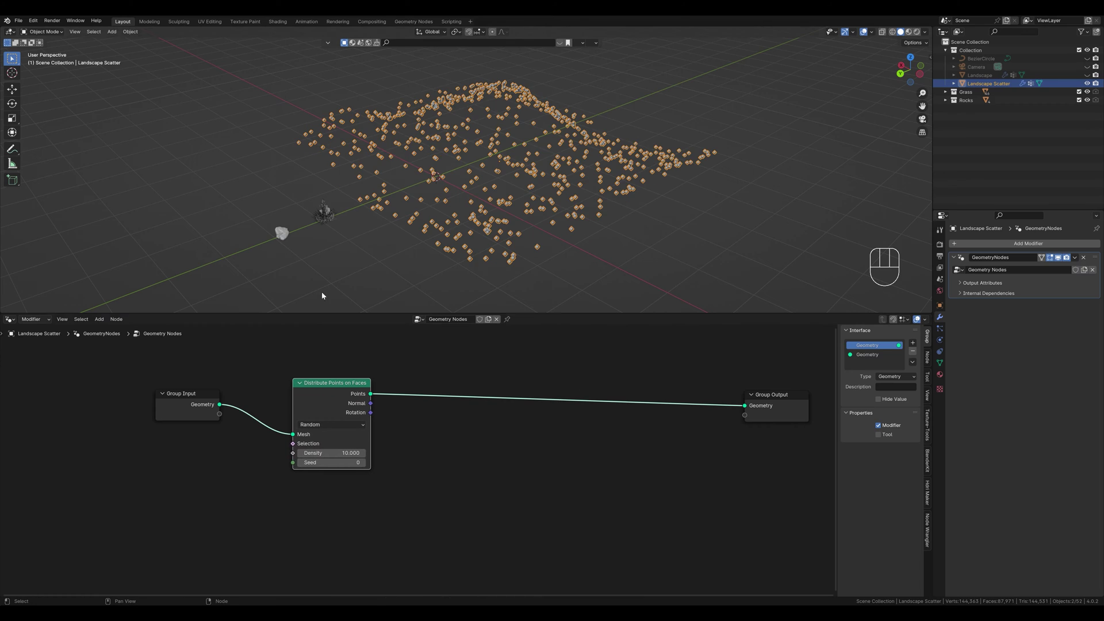
# Set the density of the Distribute Points on Faces node to 23.7.
pyautogui.moveTo(560, 148); pyautogui.dragTo(535, 150, button='middle')
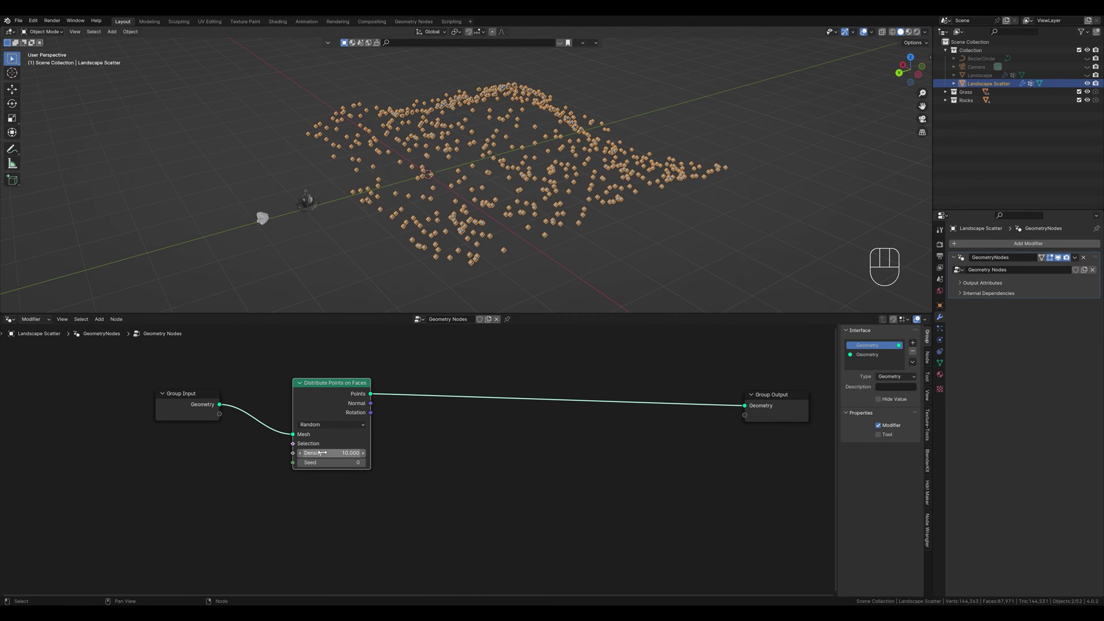
pyautogui.moveTo(333, 453)
pyautogui.mouseDown()
pyautogui.moveTo(362, 453)
pyautogui.moveTo(322, 453)
pyautogui.moveTo(359, 453)
pyautogui.moveTo(347, 453)
pyautogui.mouseUp()
pyautogui.click(483, 470)
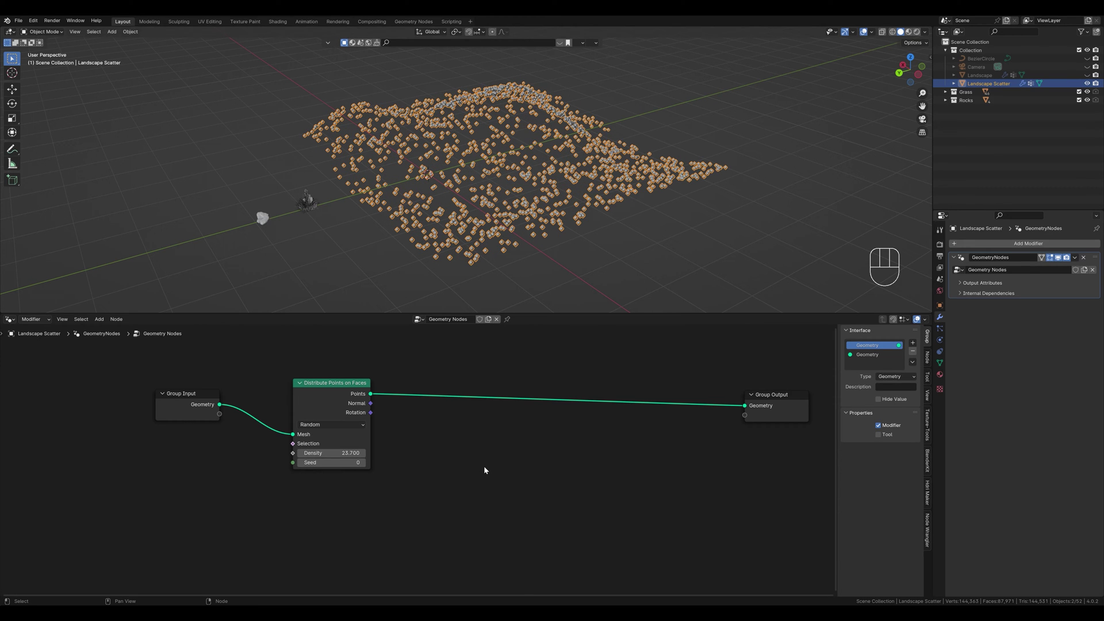
# Insert an Instance on Points node on the link between Distribute Points on Faces and Group Output.
pyautogui.hotkey('shift', 'a')
pyautogui.click(473, 431)
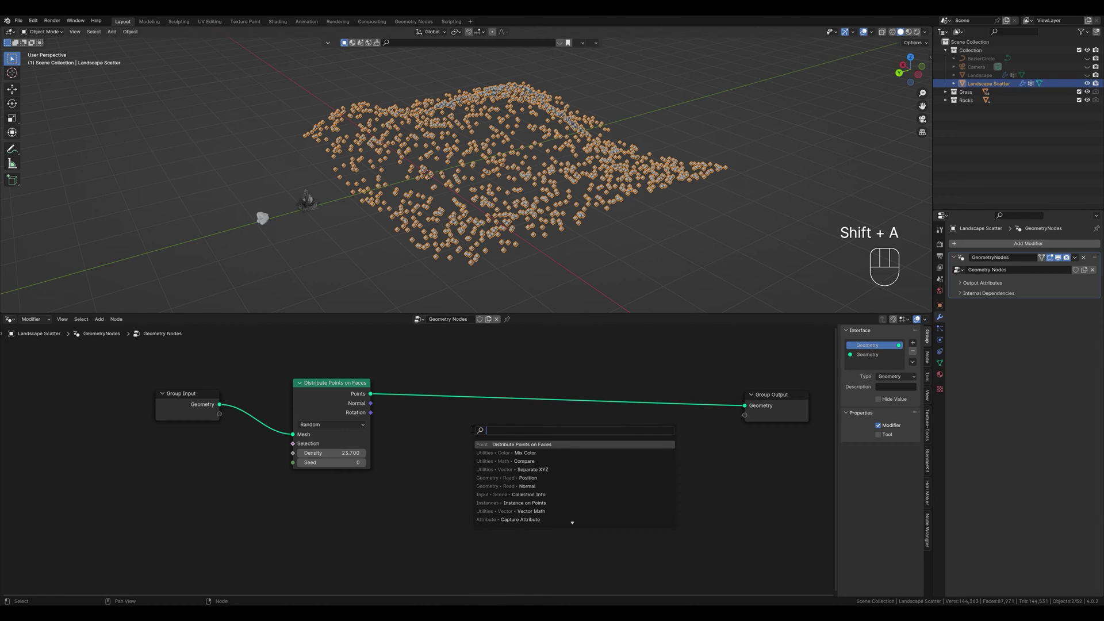
pyautogui.write('instance ')
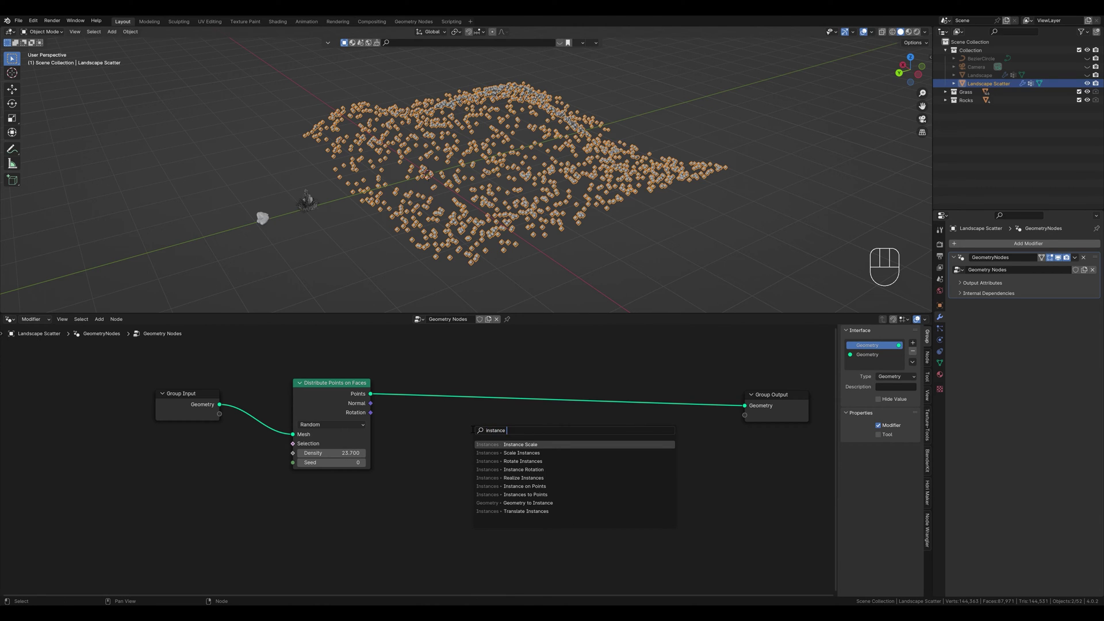
pyautogui.write('o')
pyautogui.press('Return')
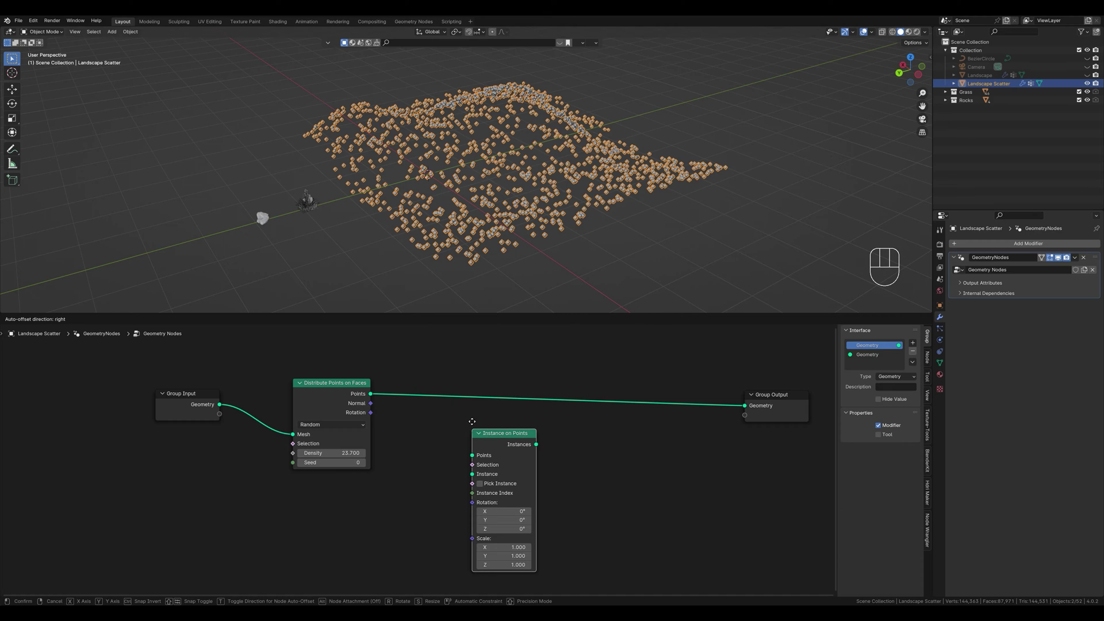
pyautogui.click(473, 386)
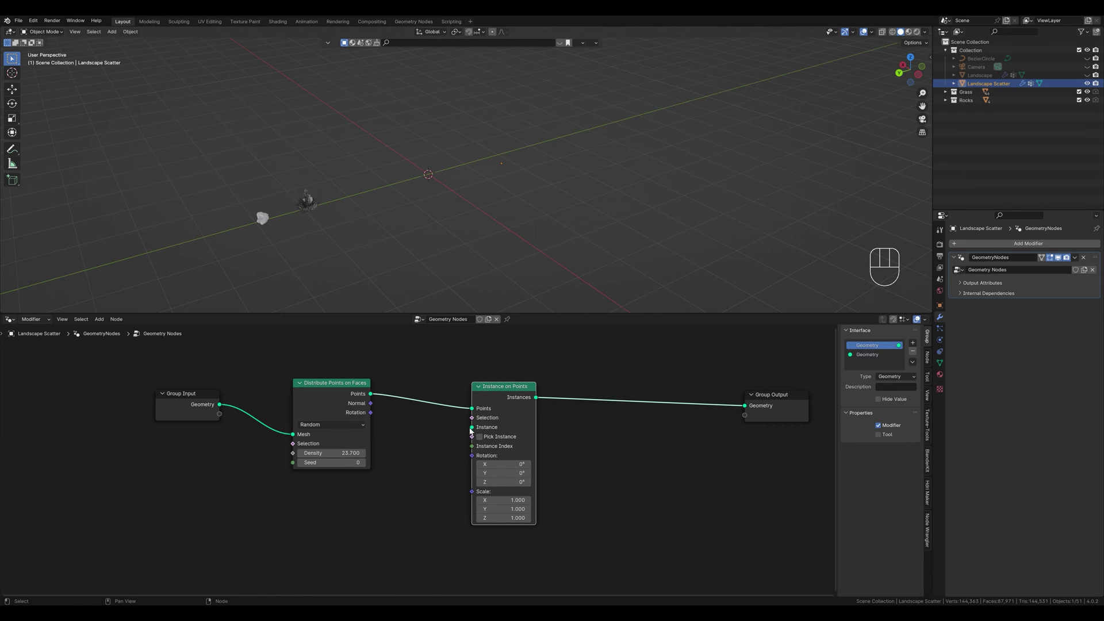
pyautogui.moveTo(470, 431); pyautogui.dragTo(539, 395, button='middle')
pyautogui.hotkey('shift', 'a')
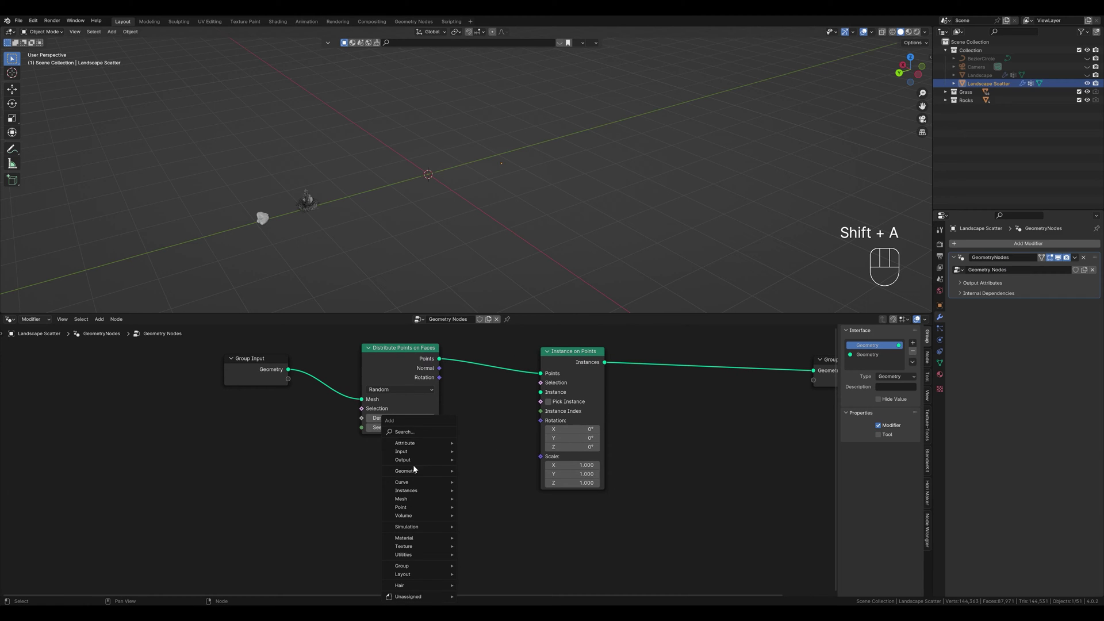
pyautogui.write('colle')
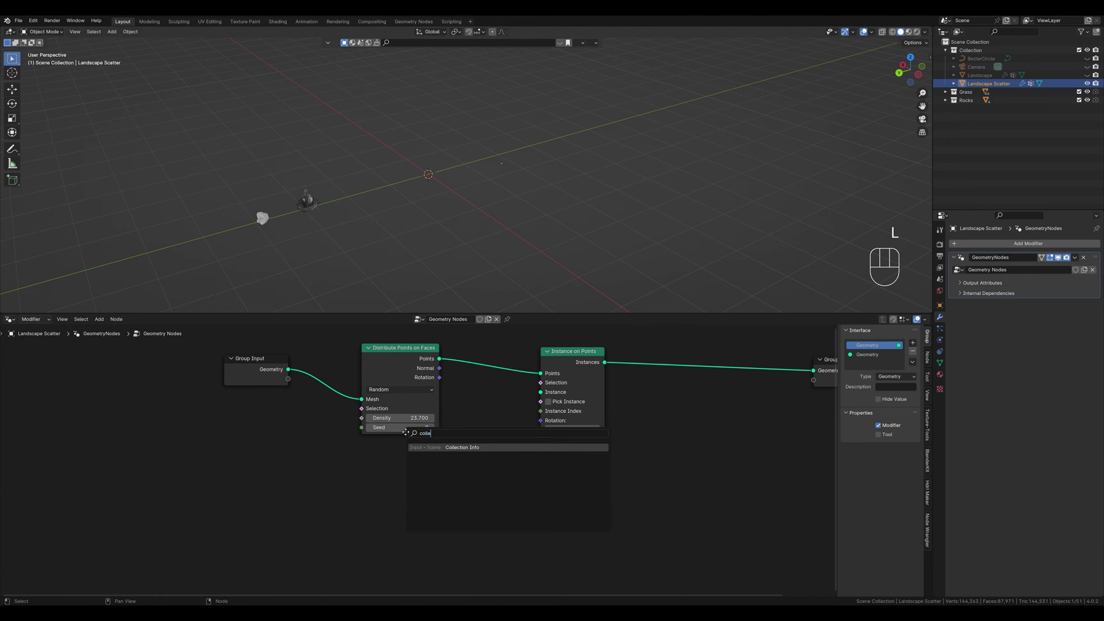
pyautogui.press('Return')
pyautogui.click(391, 476)
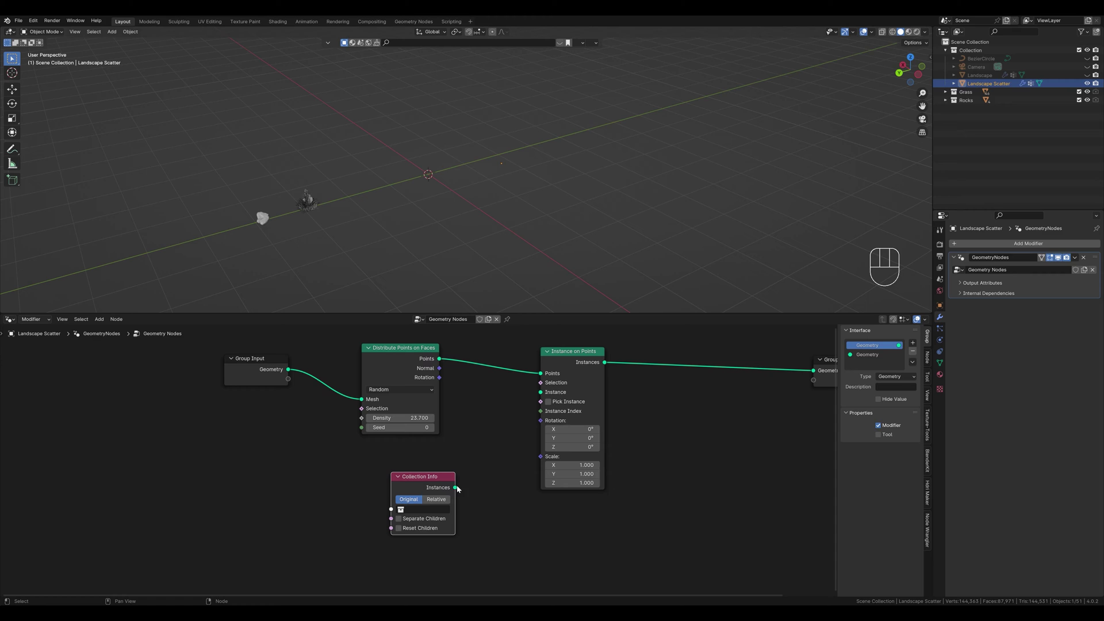
pyautogui.moveTo(456, 488)
pyautogui.mouseDown()
pyautogui.moveTo(501, 453)
pyautogui.moveTo(456, 485)
pyautogui.mouseUp()
pyautogui.click(399, 509)
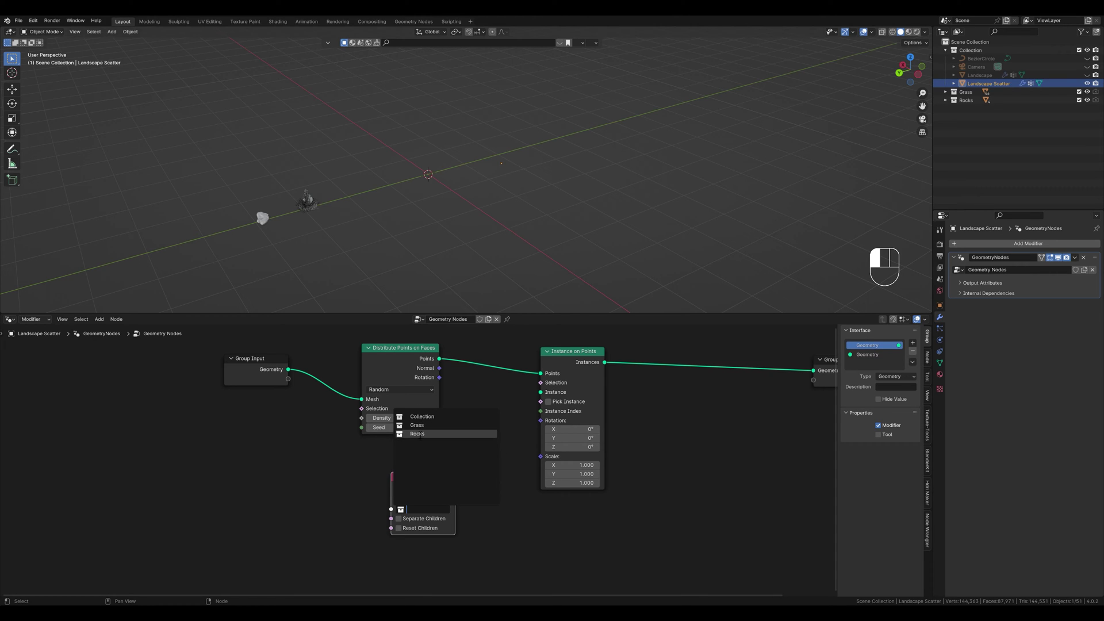
pyautogui.click(418, 447)
pyautogui.press('Delete')
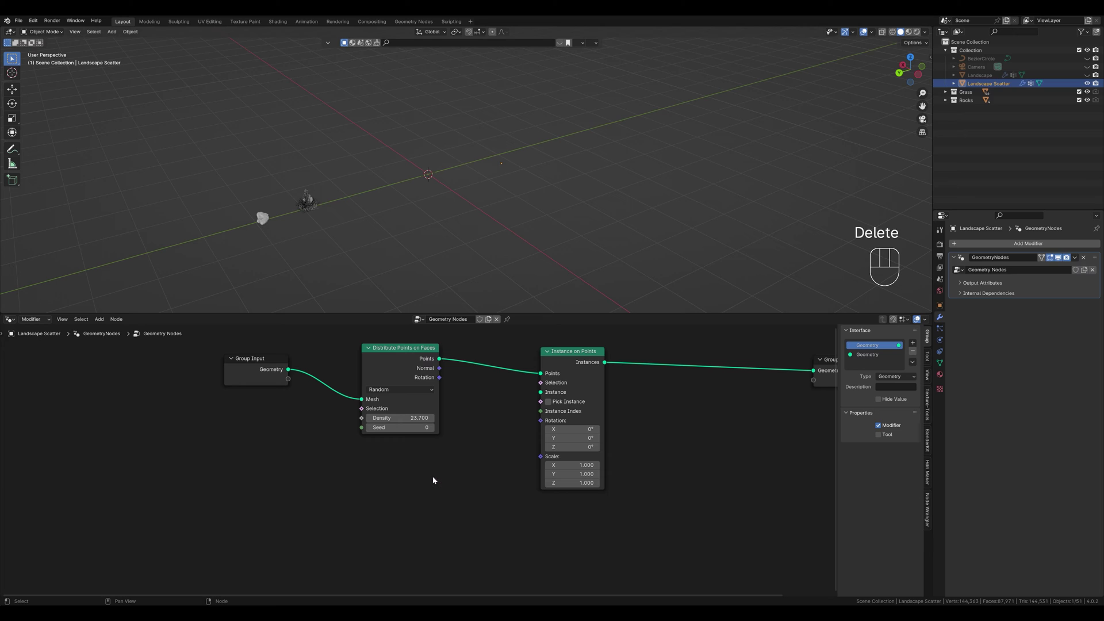
# Bring the Grass collection into the node tree as a Collection Info node and connect its Instances output to Instance on Points' Instance input.
pyautogui.moveTo(966, 92); pyautogui.dragTo(542, 392)
pyautogui.moveTo(476, 205); pyautogui.dragTo(437, 193, button='middle')
pyautogui.scroll(4, 504, 189)
pyautogui.scroll(-4, 505, 188)
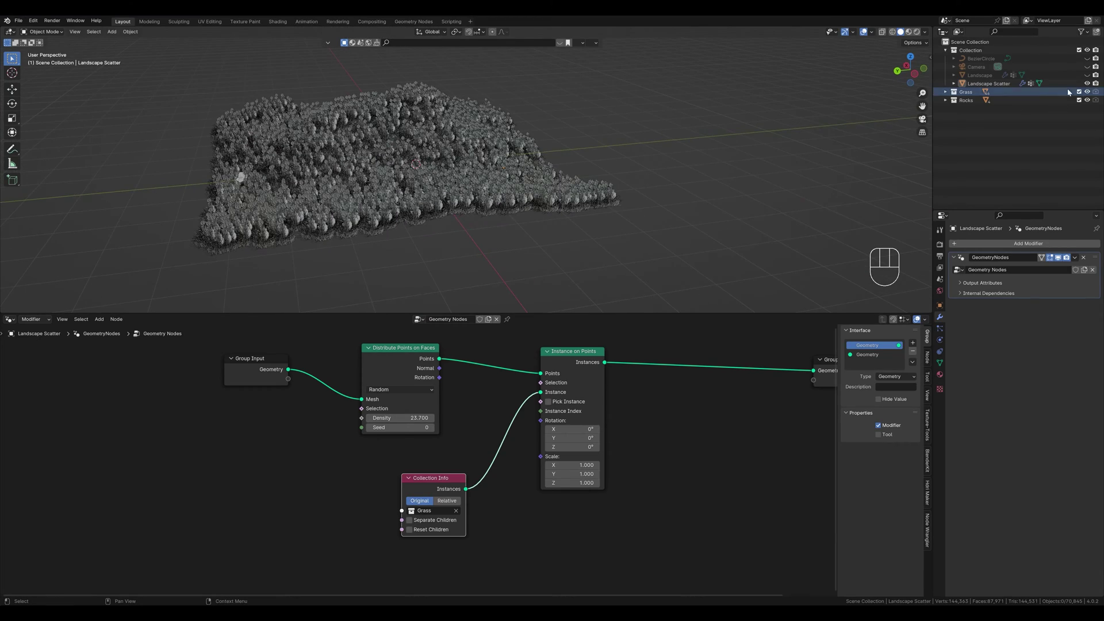
# Unhide the original Landscape object in the viewport.
pyautogui.click(1087, 76)
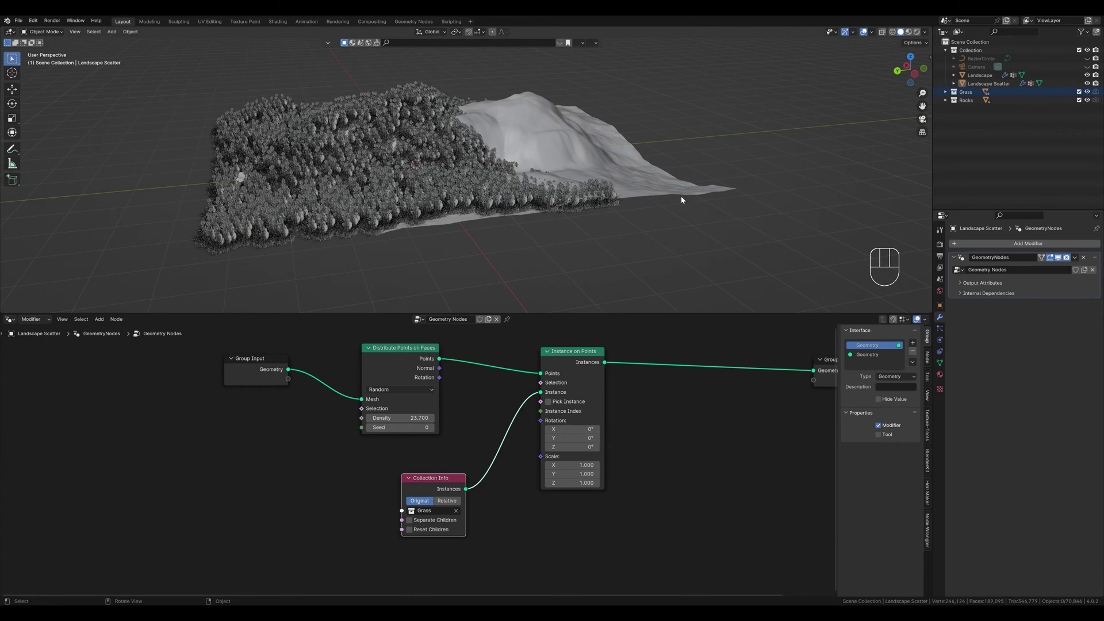
pyautogui.moveTo(681, 195); pyautogui.dragTo(713, 207, button='middle')
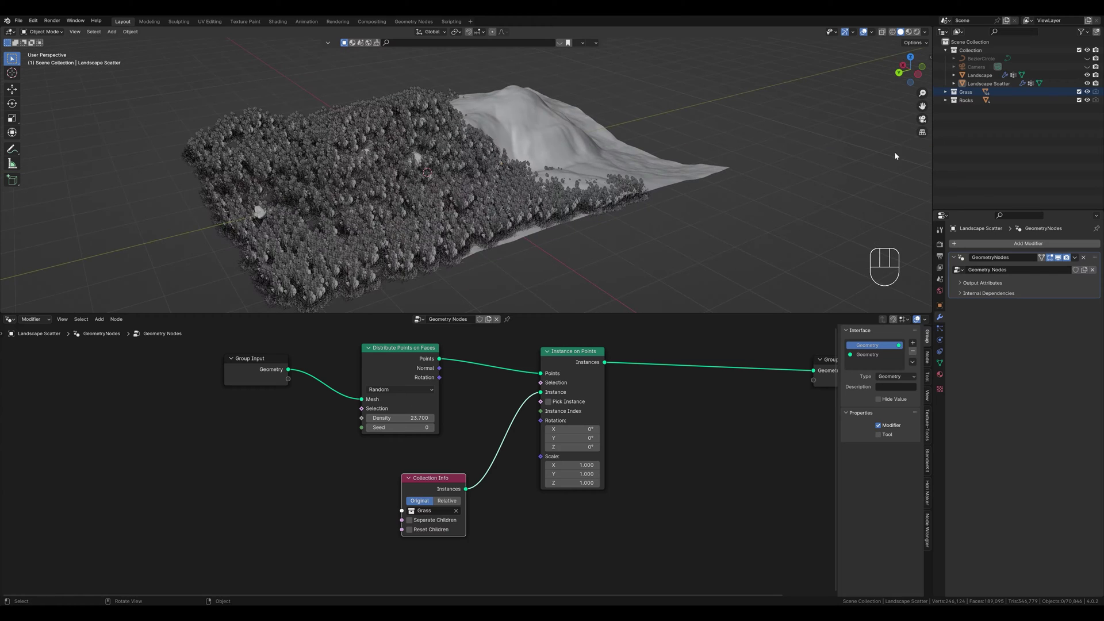
# Hide both landscape objects to examine where the source rock and grass sit relative to the world origin, and unhide both landscapes again.
pyautogui.click(1087, 75)
pyautogui.click(1087, 84)
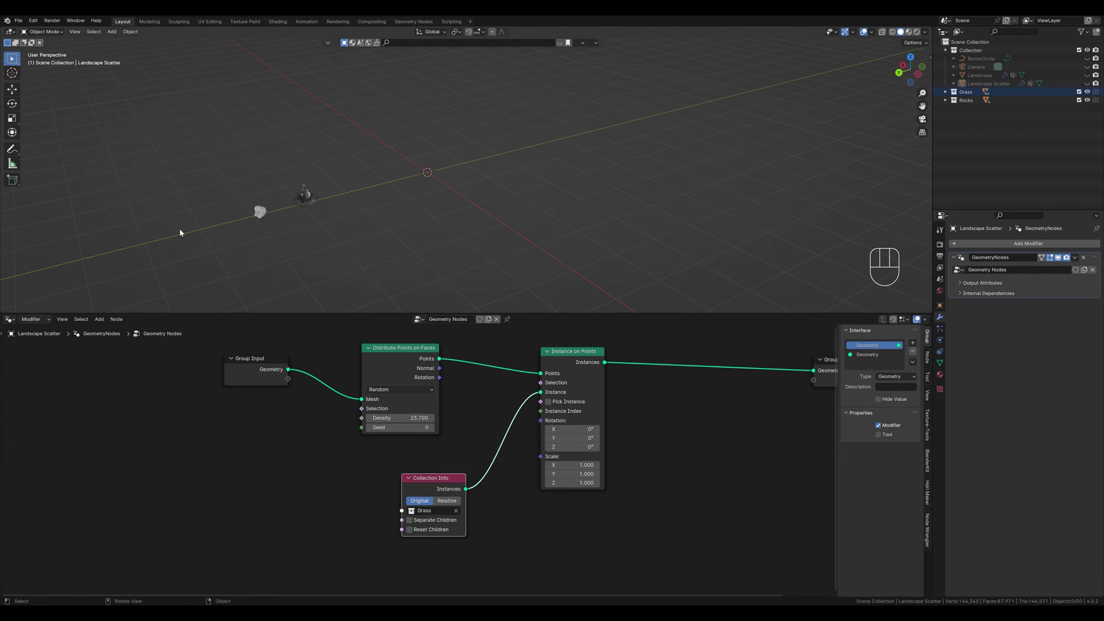
pyautogui.click(257, 214)
pyautogui.scroll(6, 332, 233)
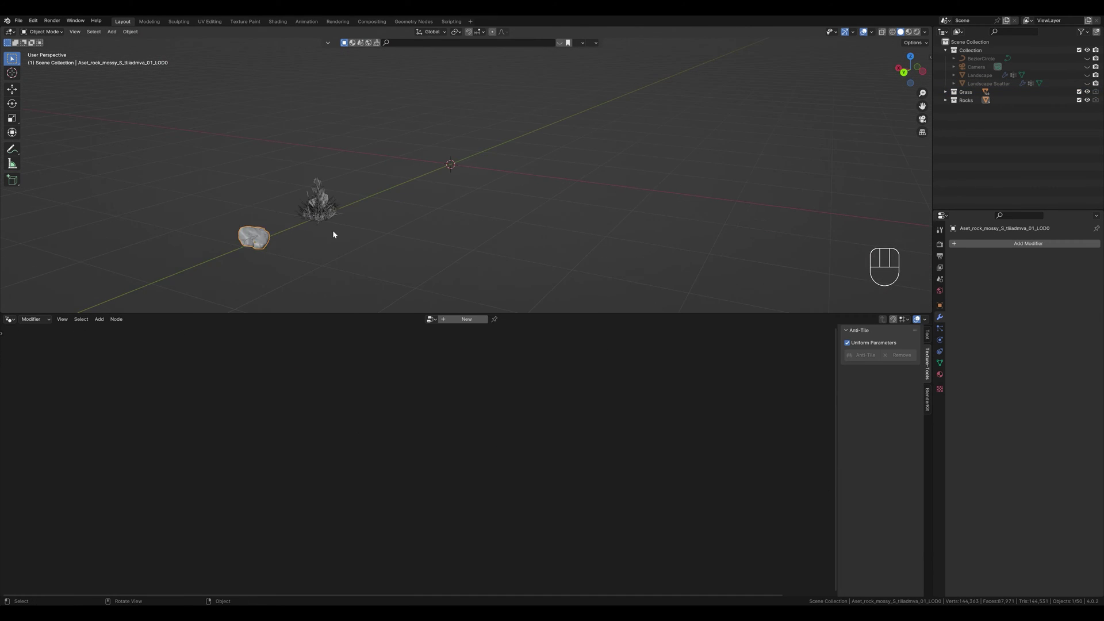
pyautogui.scroll(-3, 364, 216)
pyautogui.keyDown('shift'); pyautogui.moveTo(364, 215); pyautogui.dragTo(483, 205, button='middle'); pyautogui.keyUp('shift')
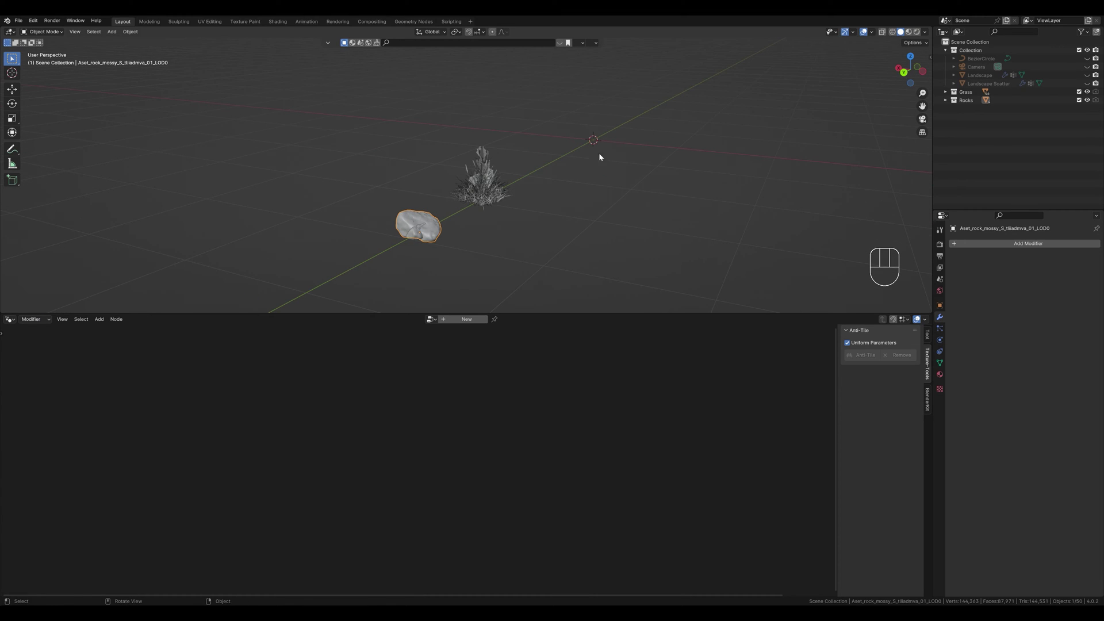
pyautogui.moveTo(599, 156); pyautogui.dragTo(497, 245, button='middle')
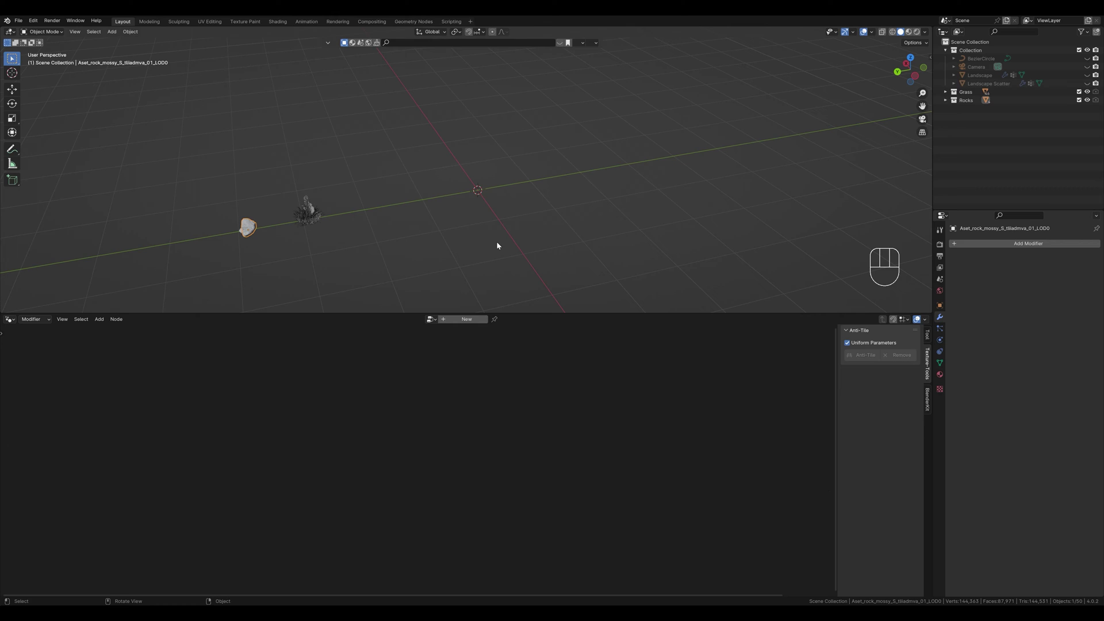
pyautogui.hotkey('alt', 'h')
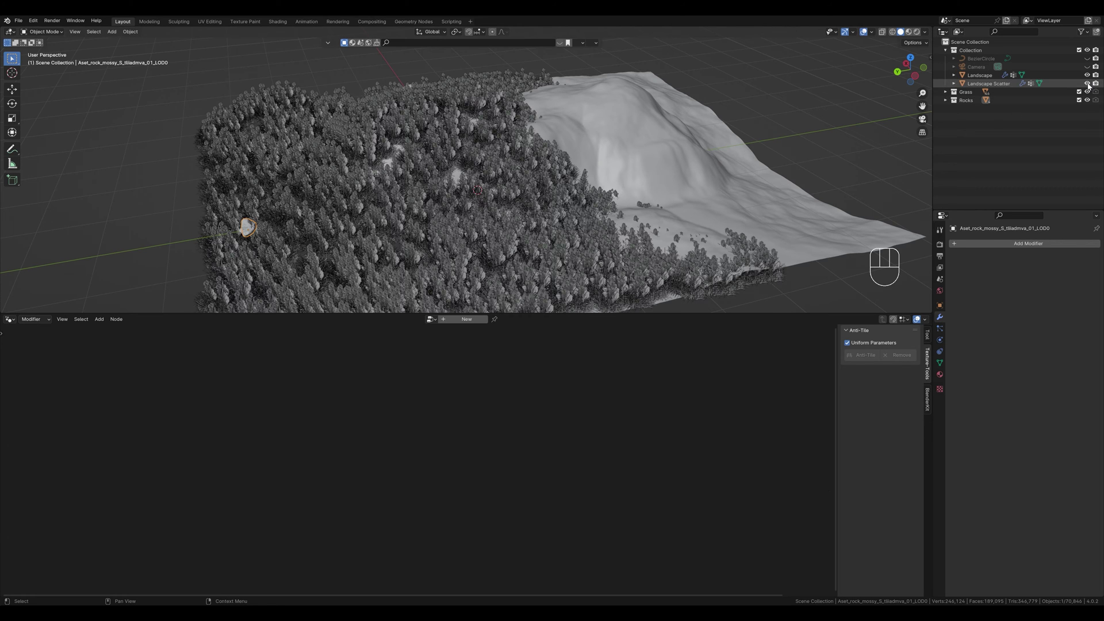
# Select the Landscape Scatter object and enable Separate Children and Reset Children on its Collection Info node.
pyautogui.click(402, 191)
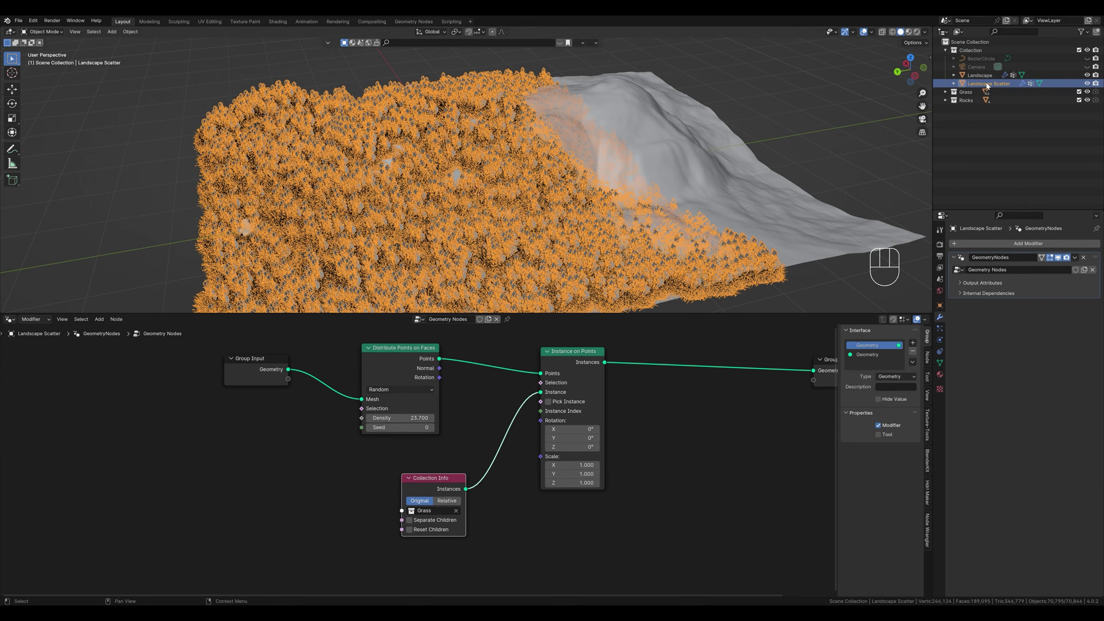
pyautogui.moveTo(499, 510); pyautogui.dragTo(488, 495, button='middle')
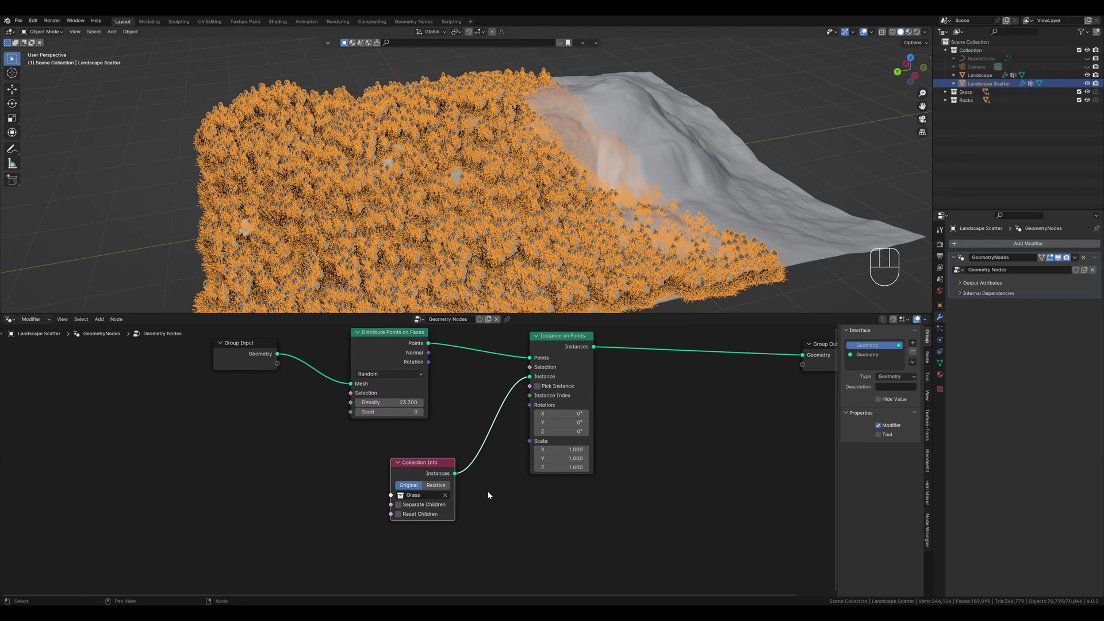
pyautogui.click(398, 514)
pyautogui.click(399, 505)
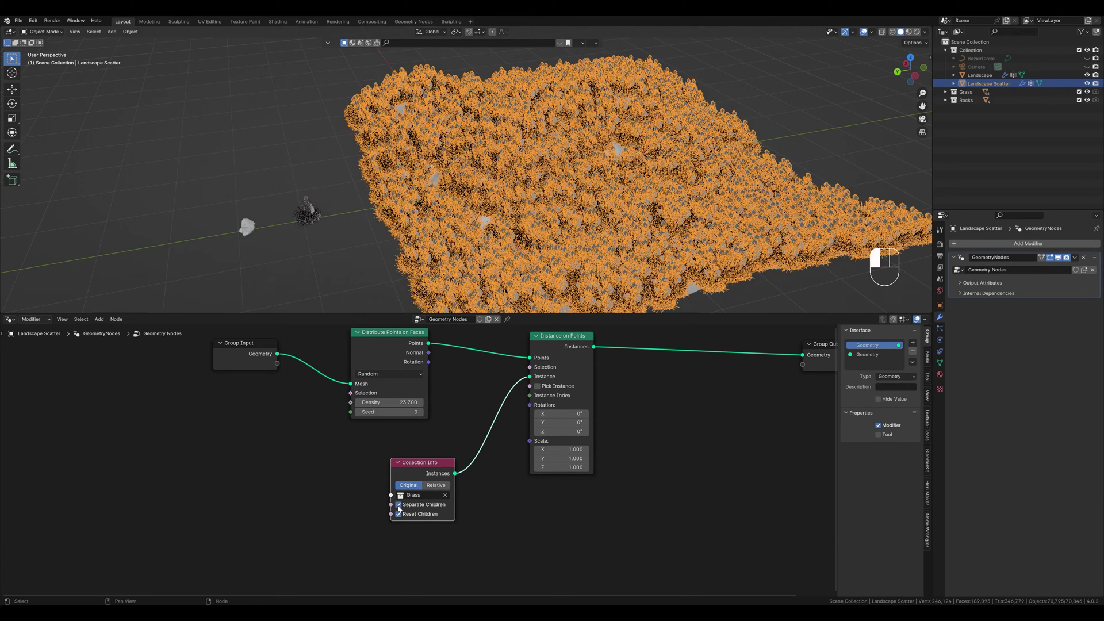
# Enable Pick Instance on the Instance on Points node and inspect the scattered grass up close.
pyautogui.click(537, 386)
pyautogui.moveTo(677, 210); pyautogui.dragTo(620, 196, button='middle')
pyautogui.scroll(5, 620, 197)
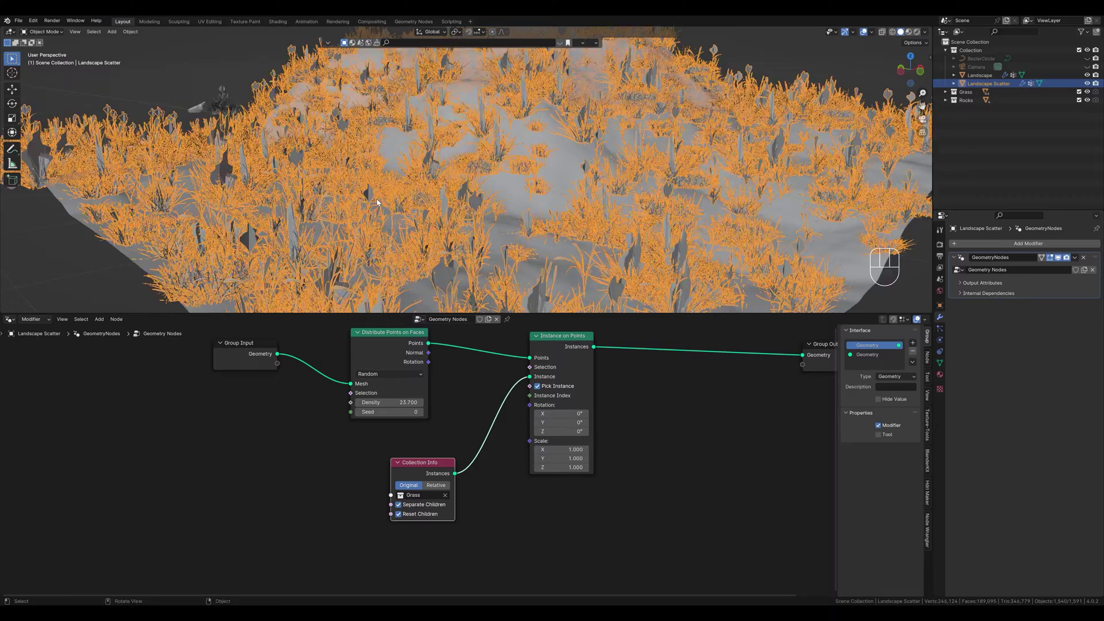
pyautogui.scroll(-5, 378, 202)
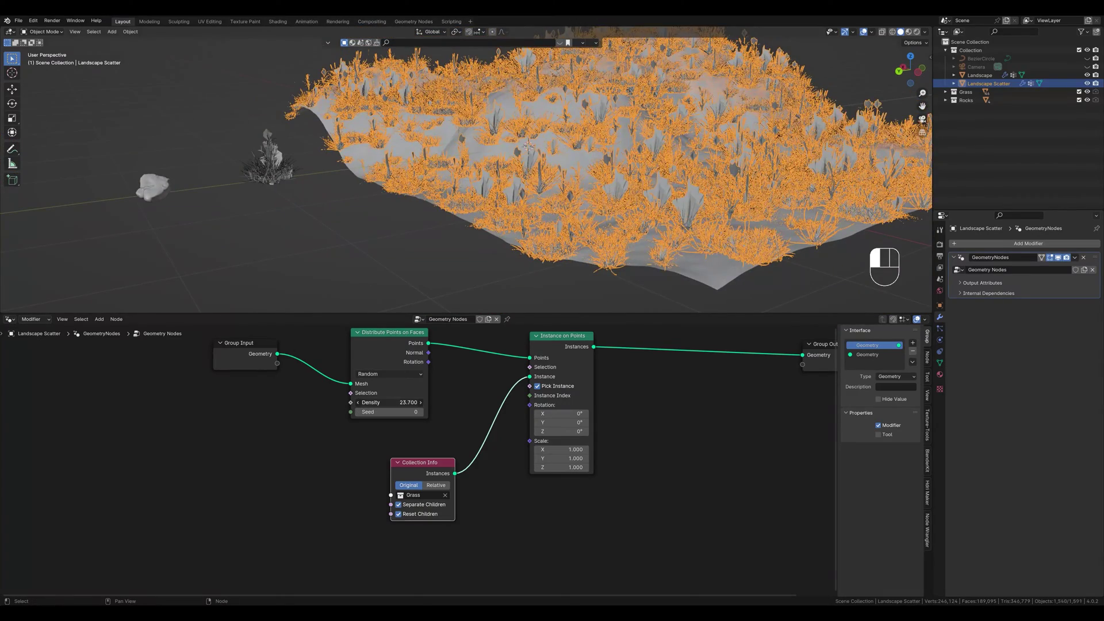
# Set the density of the Distribute Points on Faces node to 17 and deselect the scatter object to inspect the result.
pyautogui.moveTo(388, 402)
pyautogui.mouseDown()
pyautogui.moveTo(437, 402)
pyautogui.moveTo(369, 401)
pyautogui.mouseUp()
pyautogui.scroll(-5, 562, 155)
pyautogui.moveTo(559, 148); pyautogui.dragTo(539, 200, button='middle')
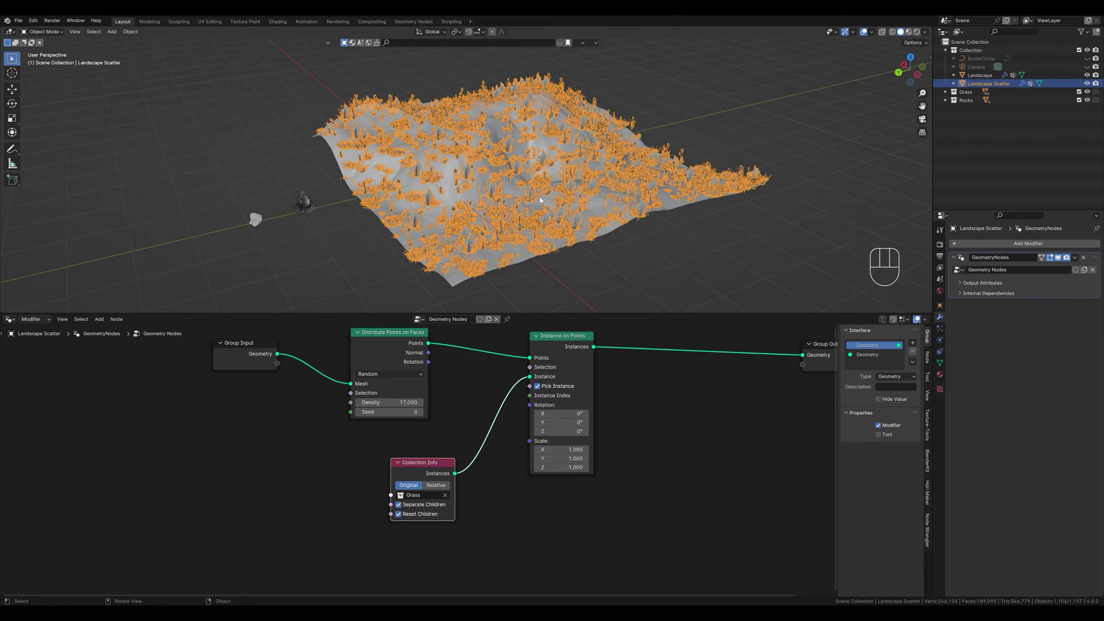
pyautogui.scroll(4, 550, 249)
pyautogui.moveTo(551, 249); pyautogui.dragTo(473, 231, button='middle')
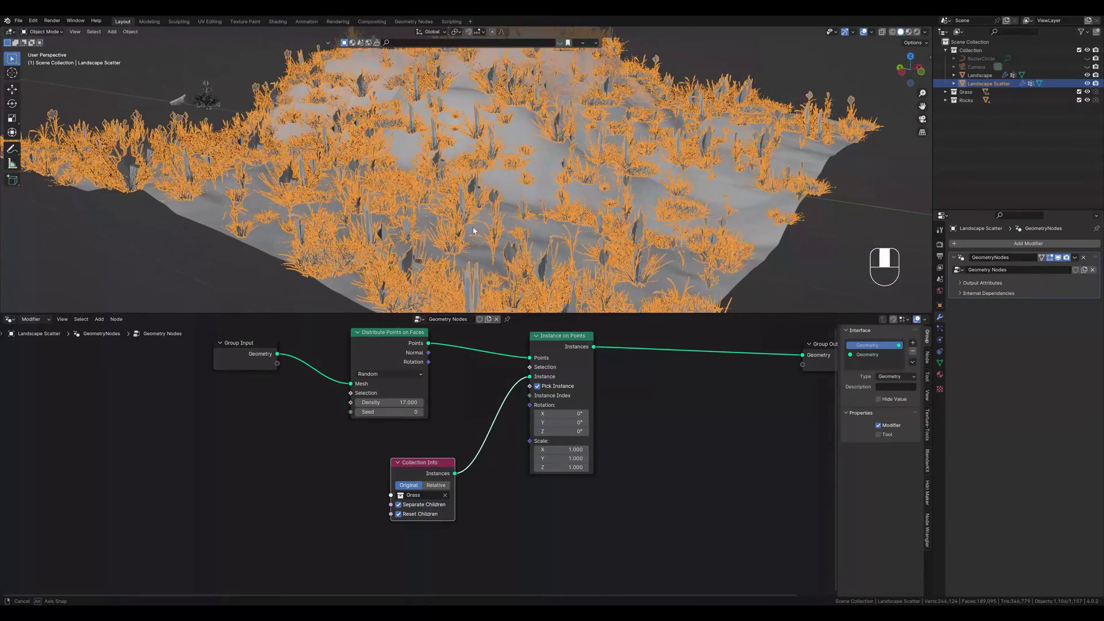
pyautogui.click(813, 241)
pyautogui.moveTo(339, 203); pyautogui.dragTo(460, 254, button='middle')
# Try out a different Z rotation on the Instance on Points node.
pyautogui.moveTo(577, 431)
pyautogui.mouseDown()
pyautogui.moveTo(549, 431)
pyautogui.moveTo(558, 431)
pyautogui.mouseUp()
pyautogui.rightClick(558, 432)
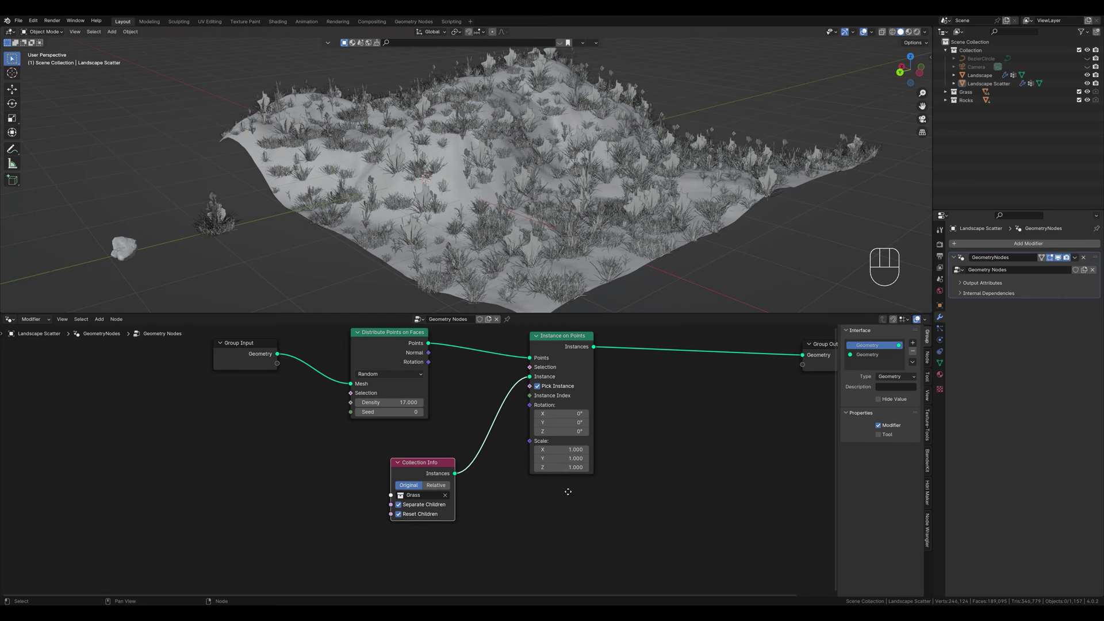
# Add a Random Value node below the Instance on Points node and set its data type to Vector.
pyautogui.moveTo(567, 491); pyautogui.dragTo(598, 485, button='middle')
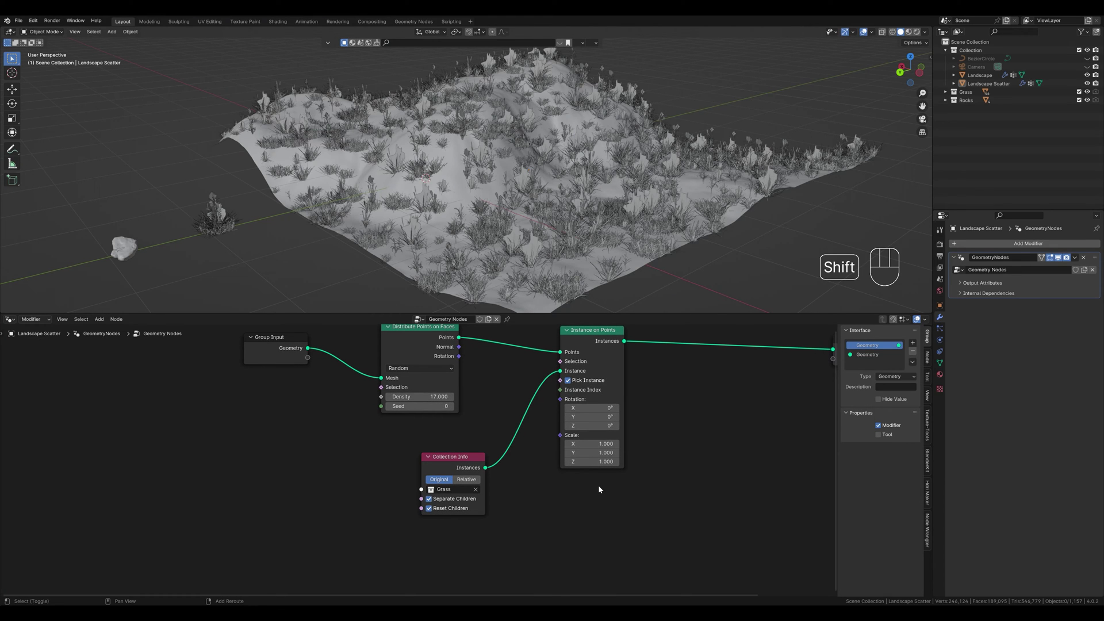
pyautogui.hotkey('shift', 'a')
pyautogui.click(552, 435)
pyautogui.write('random')
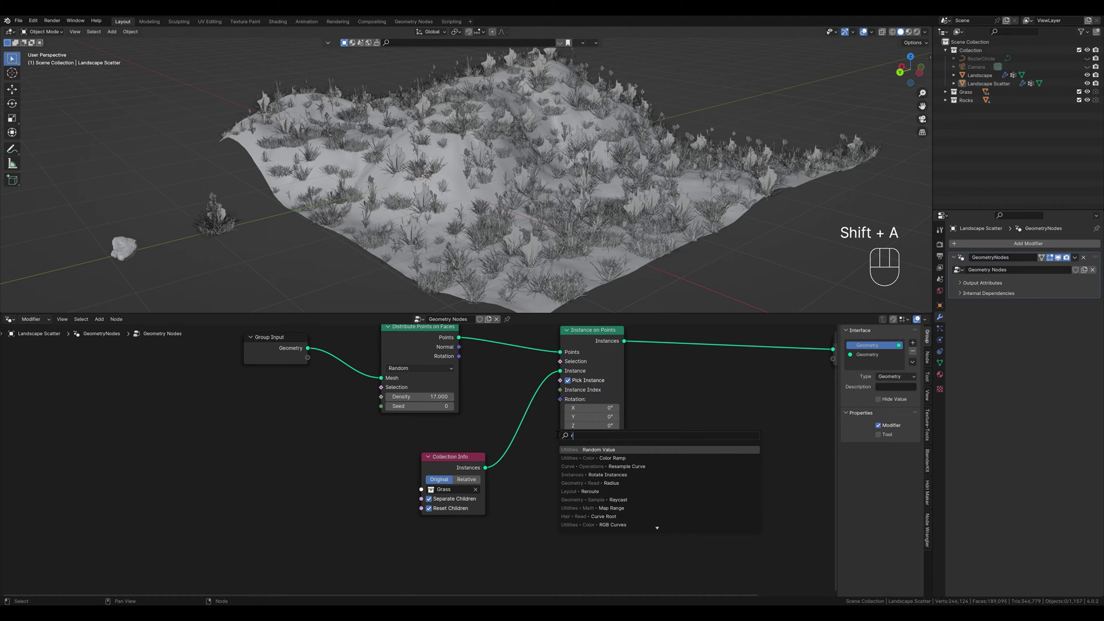
pyautogui.press('Return')
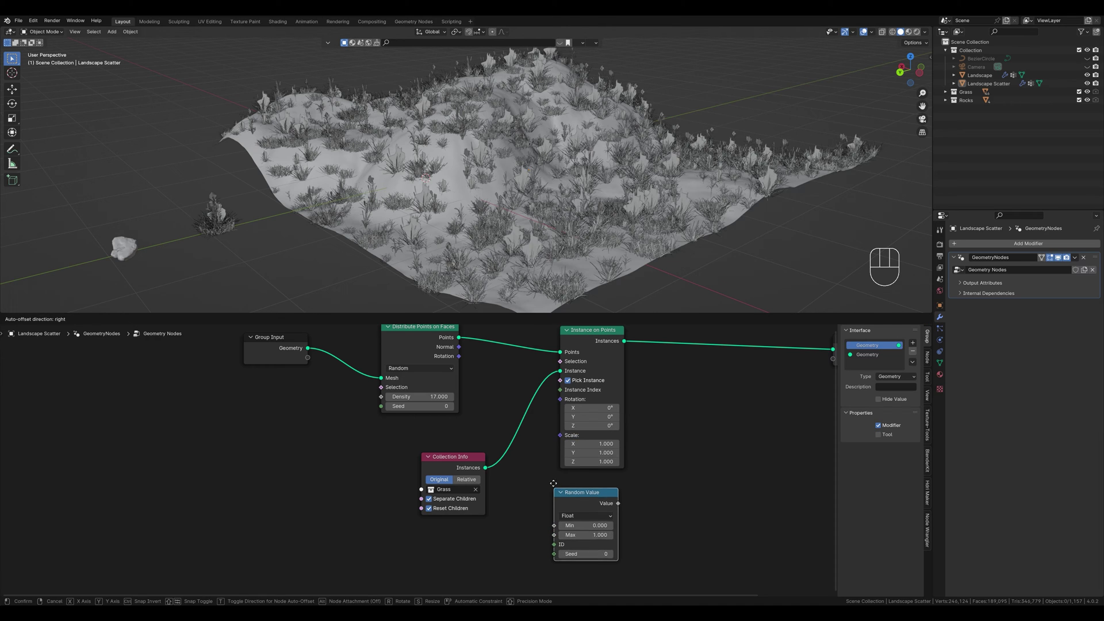
pyautogui.click(554, 478)
pyautogui.click(584, 503)
pyautogui.click(571, 544)
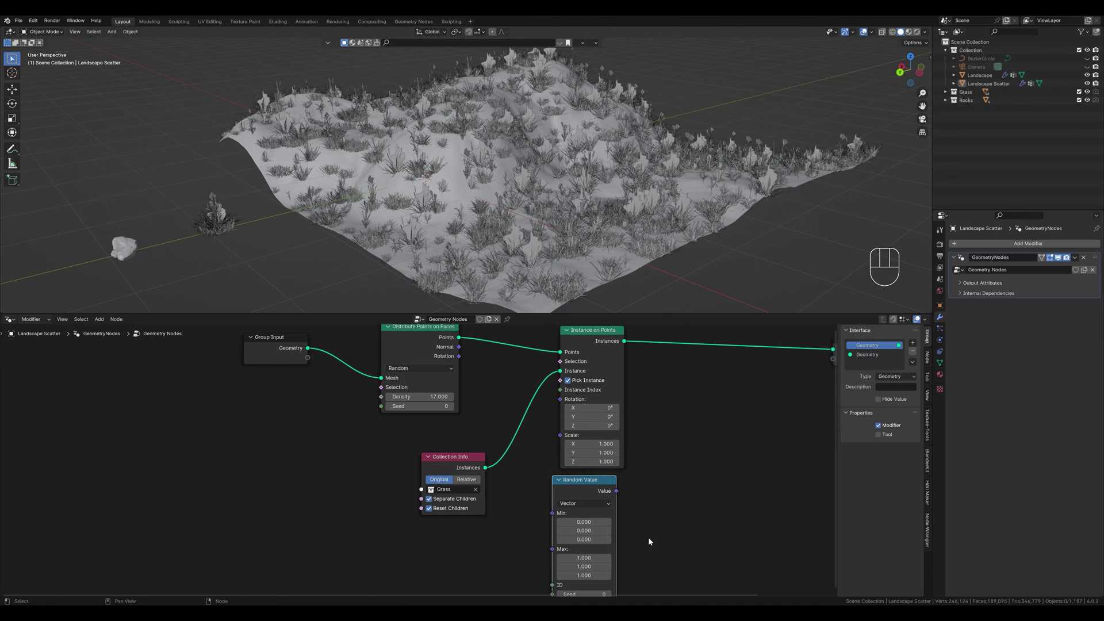
# Connect the Random Value node's Value output to the Rotation input of Instance on Points and inspect the rotated grass.
pyautogui.scroll(-2, 642, 502)
pyautogui.moveTo(584, 486); pyautogui.dragTo(576, 451)
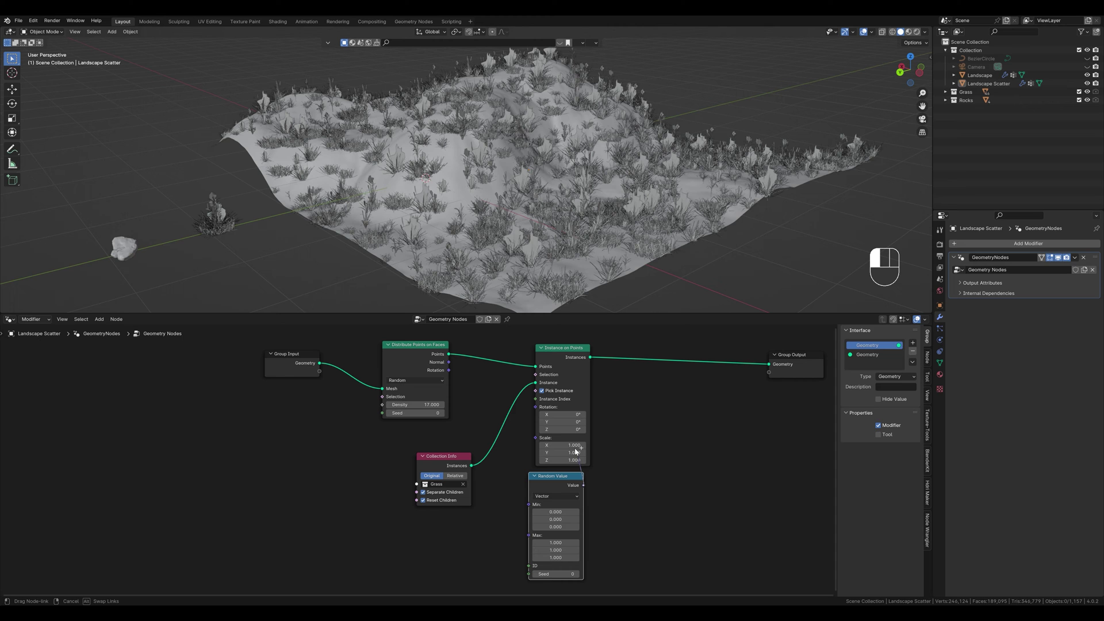
pyautogui.moveTo(534, 409); pyautogui.dragTo(534, 408)
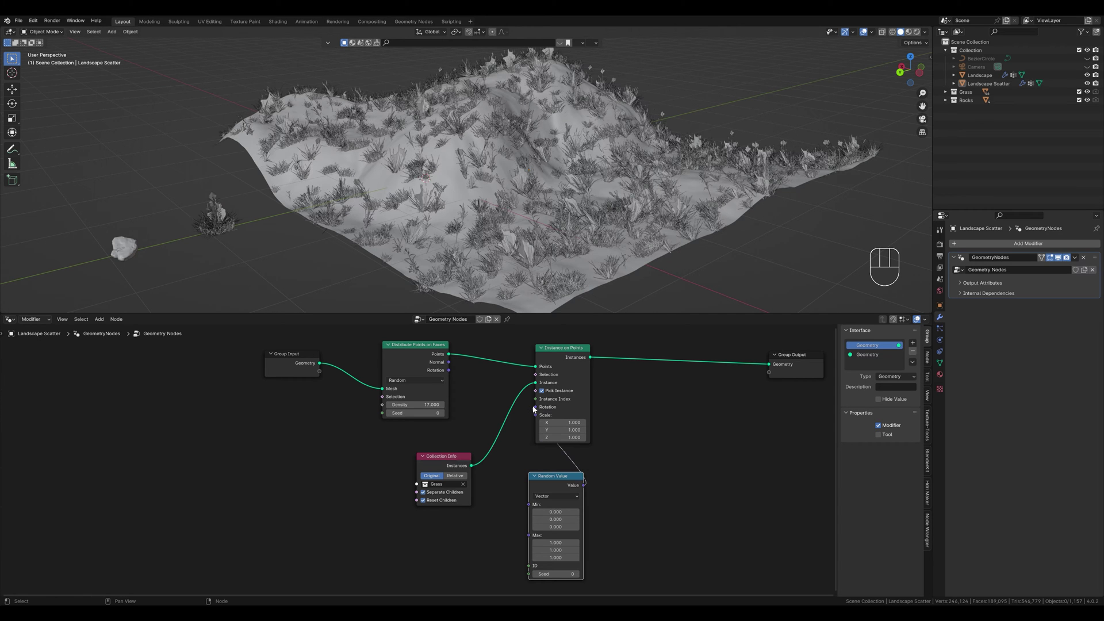
pyautogui.scroll(2, 569, 551)
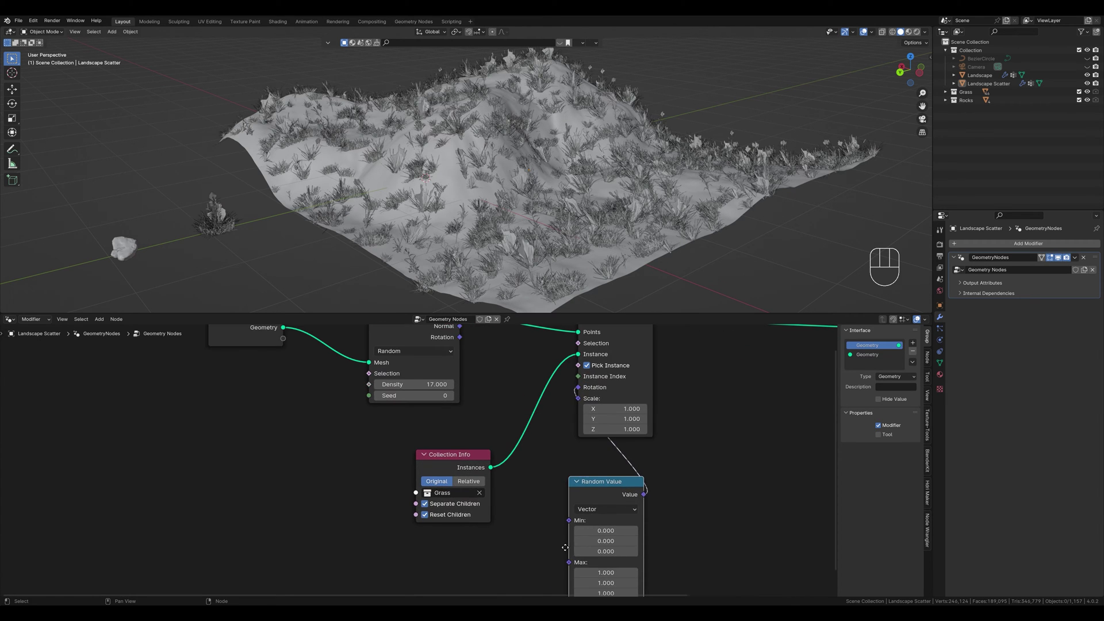
pyautogui.moveTo(564, 549); pyautogui.dragTo(441, 463, button='middle')
pyautogui.moveTo(718, 208); pyautogui.dragTo(655, 195, button='middle')
pyautogui.scroll(4, 655, 194)
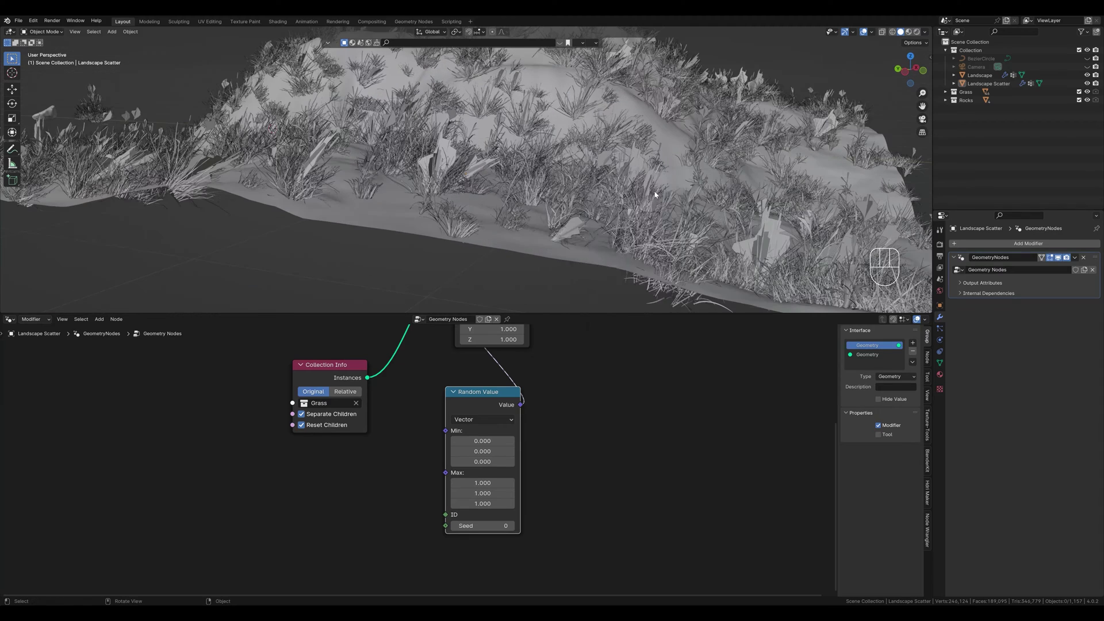
pyautogui.rightClick(656, 195)
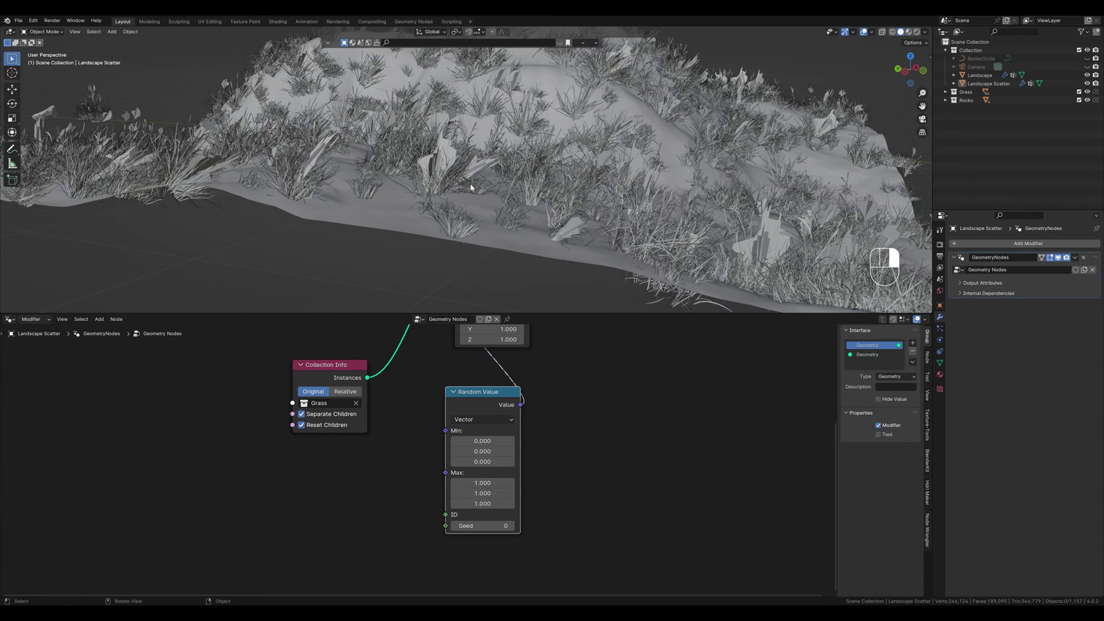
# Set the maximum X and Y of the Random Value node to 0.
pyautogui.click(482, 483)
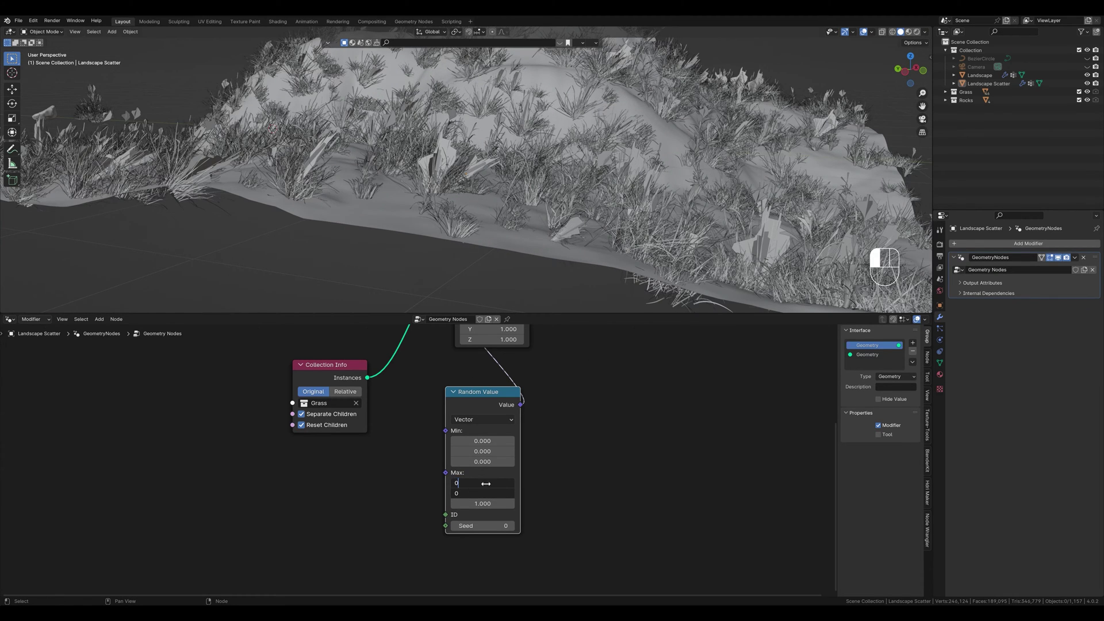
pyautogui.write('0')
pyautogui.press('Return')
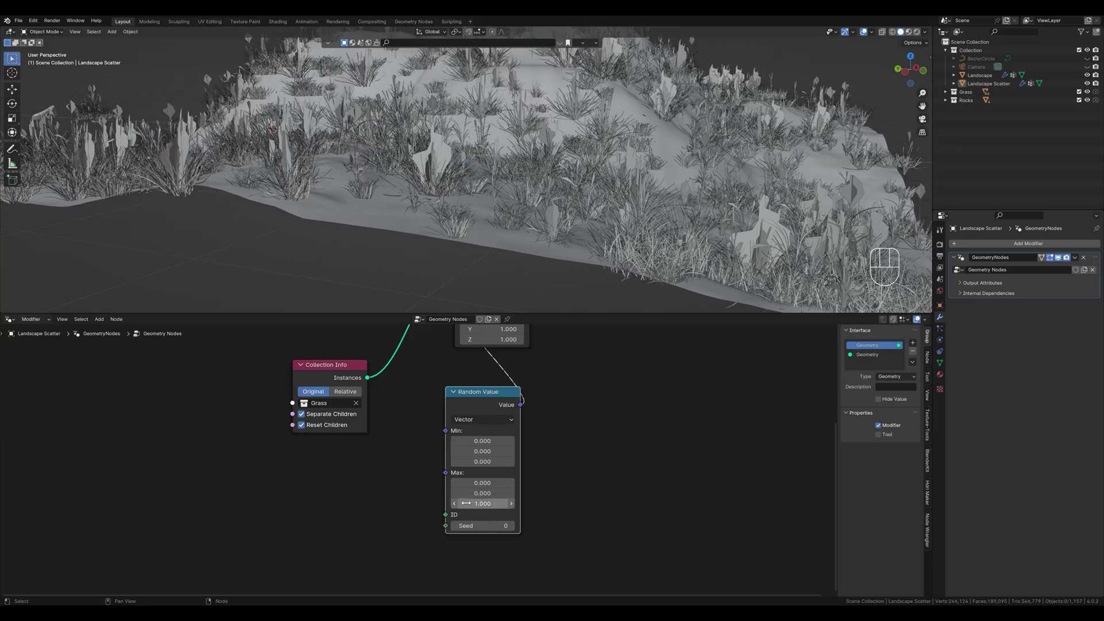
# Set the Random Value node's maximum Z to 129.6 and its maximum X and Y to 0.3, and review the scatter.
pyautogui.moveTo(466, 503)
pyautogui.mouseDown()
pyautogui.moveTo(535, 503)
pyautogui.moveTo(478, 493)
pyautogui.mouseUp()
pyautogui.write('.')
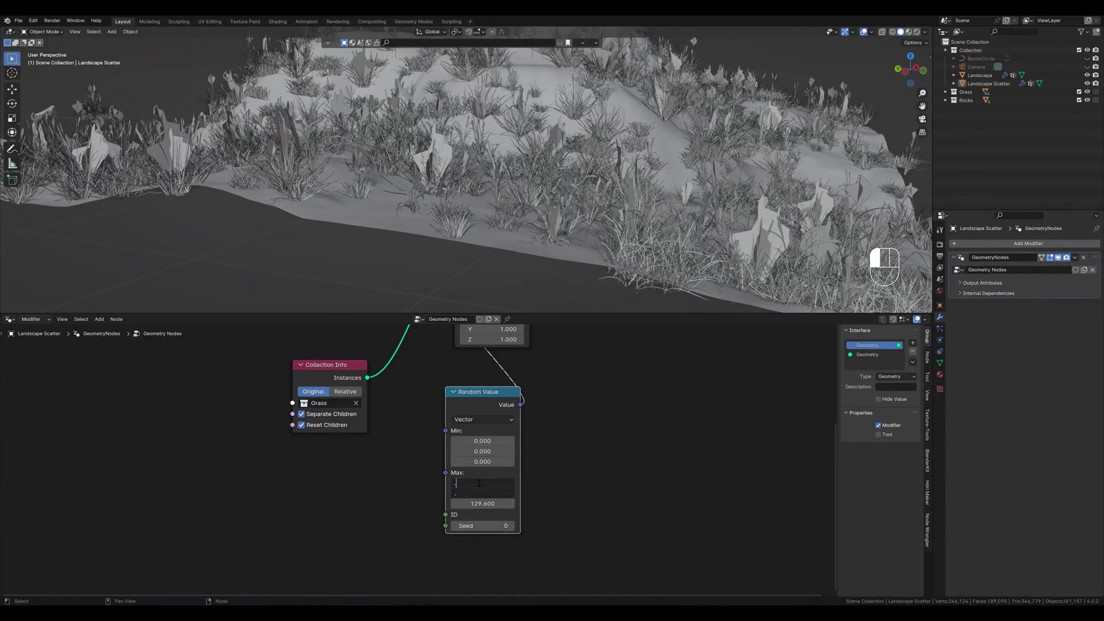
pyautogui.write('3')
pyautogui.press('Return')
pyautogui.moveTo(449, 227); pyautogui.dragTo(516, 216, button='middle')
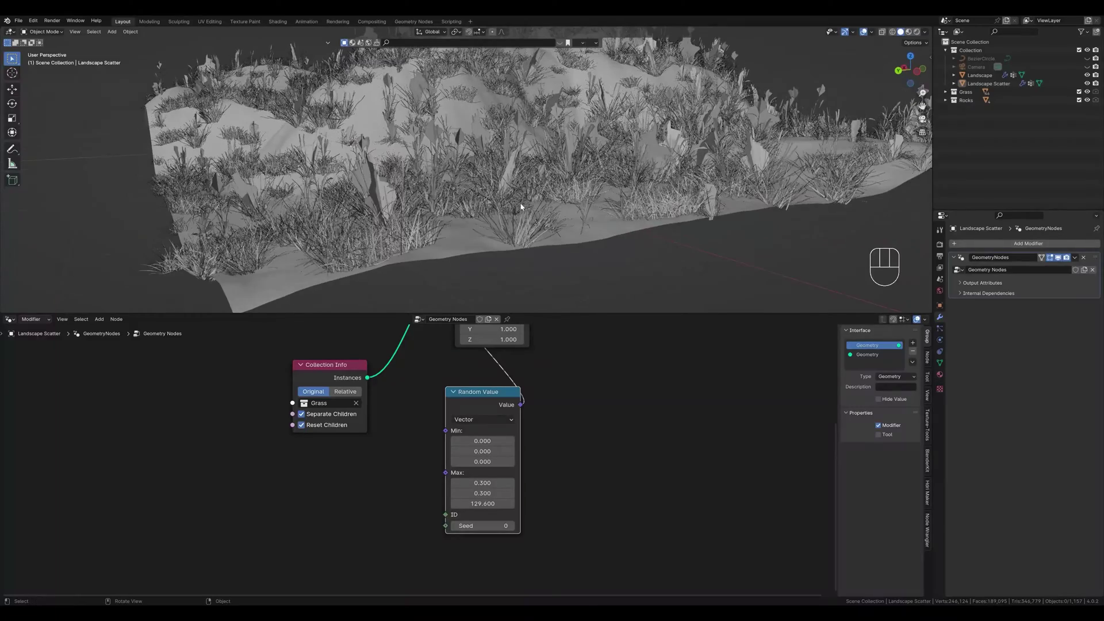
pyautogui.scroll(-1, 512, 132)
pyautogui.keyDown('shift'); pyautogui.moveTo(512, 129); pyautogui.dragTo(492, 172, button='middle'); pyautogui.keyUp('shift')
pyautogui.scroll(-3, 492, 172)
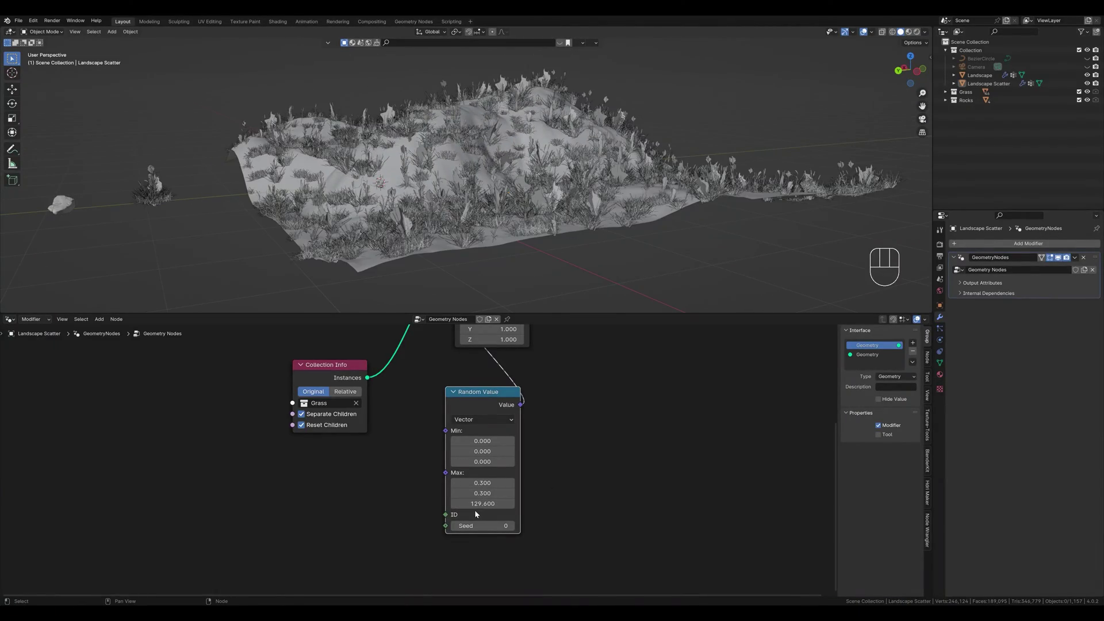
# Set the Random Value node's maximum Z to 192.8, review the scatter, and move the node up towards Instance on Points.
pyautogui.moveTo(474, 503); pyautogui.dragTo(507, 503)
pyautogui.moveTo(454, 144); pyautogui.dragTo(547, 221, button='middle')
pyautogui.scroll(-1, 546, 222)
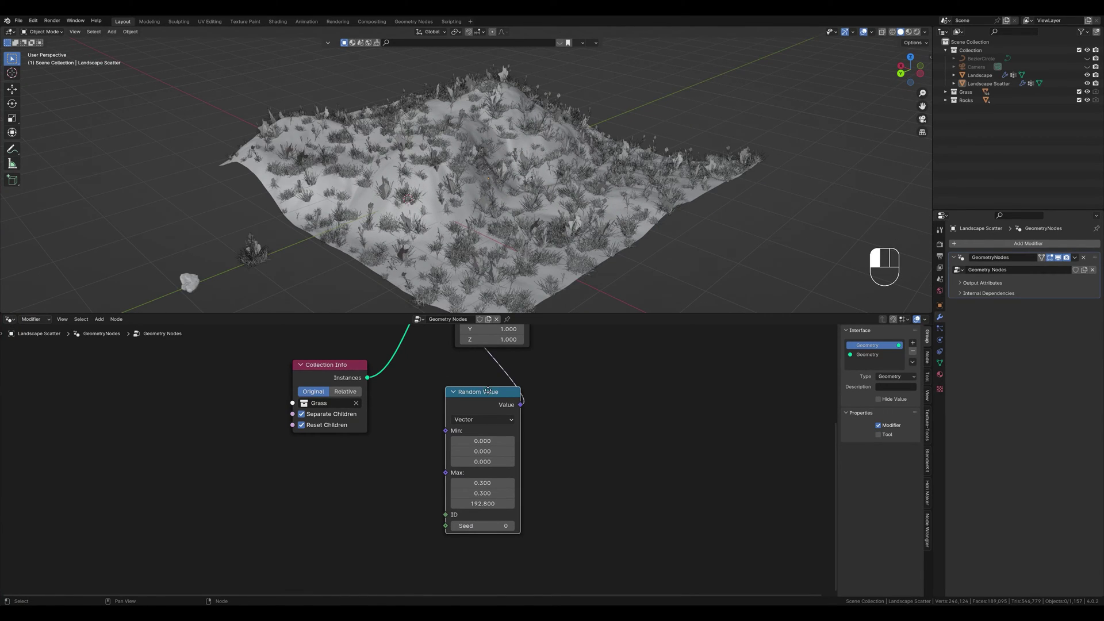
pyautogui.moveTo(487, 390); pyautogui.dragTo(492, 366)
# Add a second Random Value node directly below the vector Random Value node.
pyautogui.hotkey('shift', 'a')
pyautogui.click(574, 426)
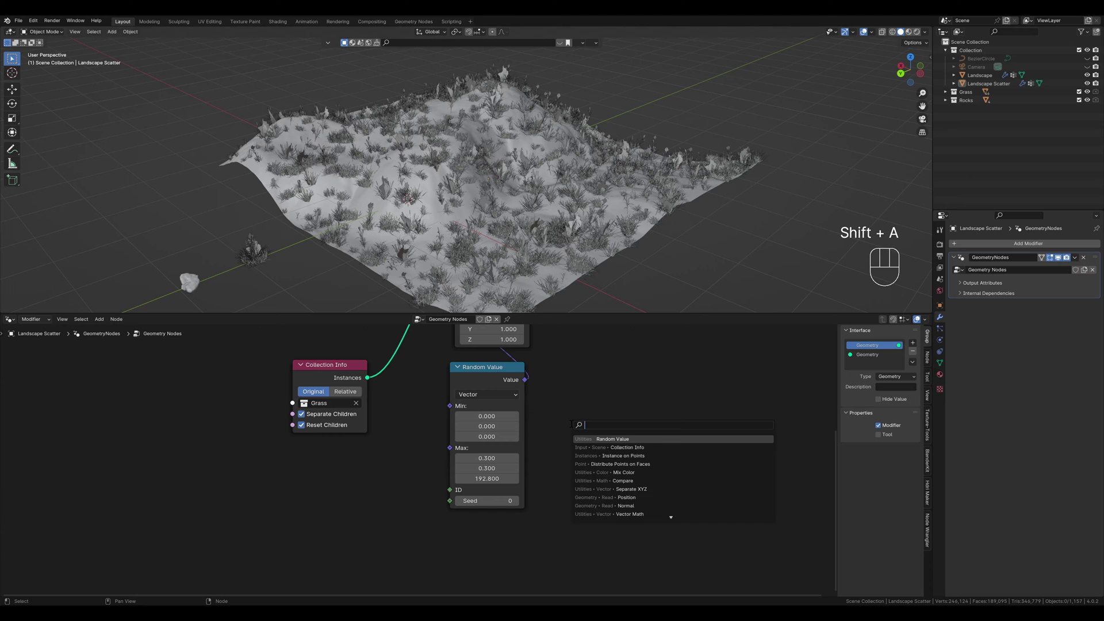
pyautogui.write('rand')
pyautogui.press('Return')
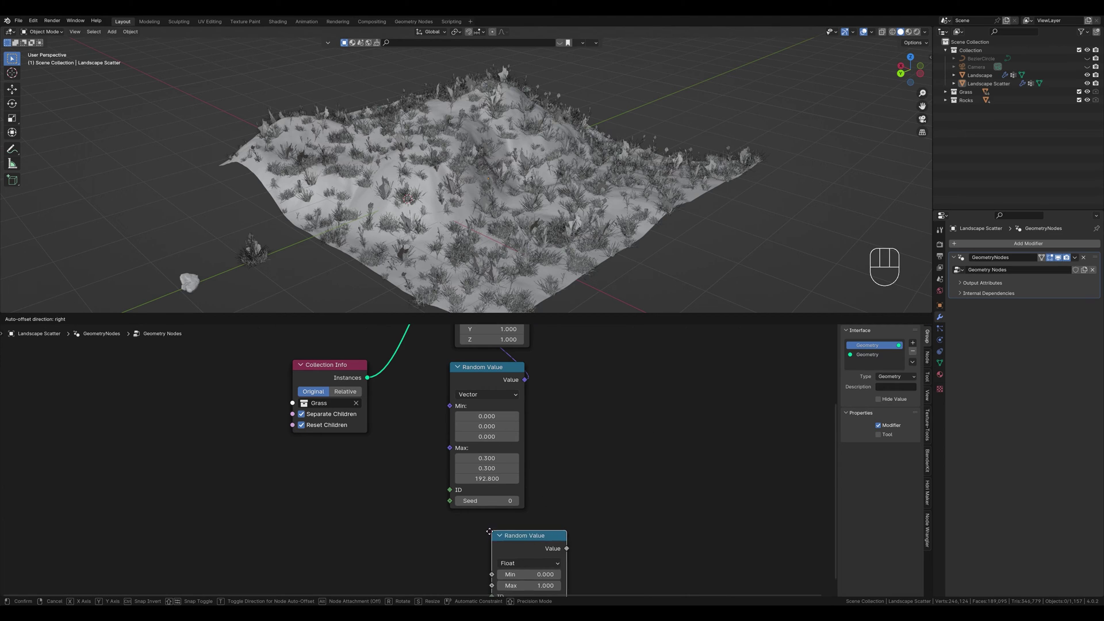
pyautogui.click(447, 520)
pyautogui.moveTo(586, 519); pyautogui.dragTo(588, 458, button='middle')
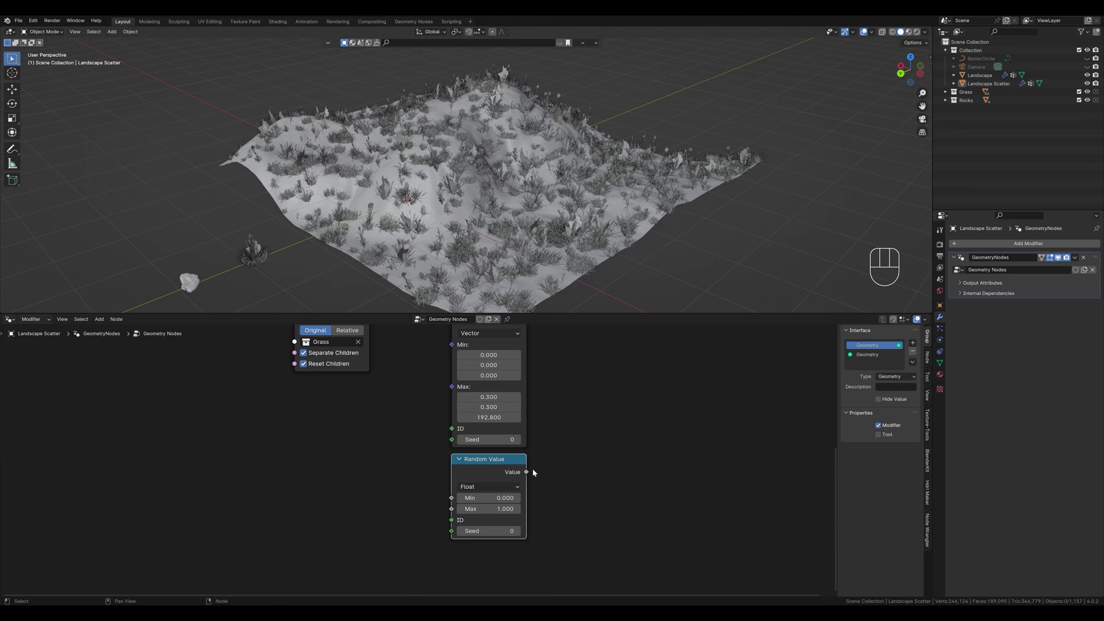
# Connect the Float Random Value node to the Scale input of Instance on Points, with a minimum of 0.4 and maximum of 1.7.
pyautogui.moveTo(525, 472); pyautogui.dragTo(460, 393)
pyautogui.scroll(-3, 467, 410)
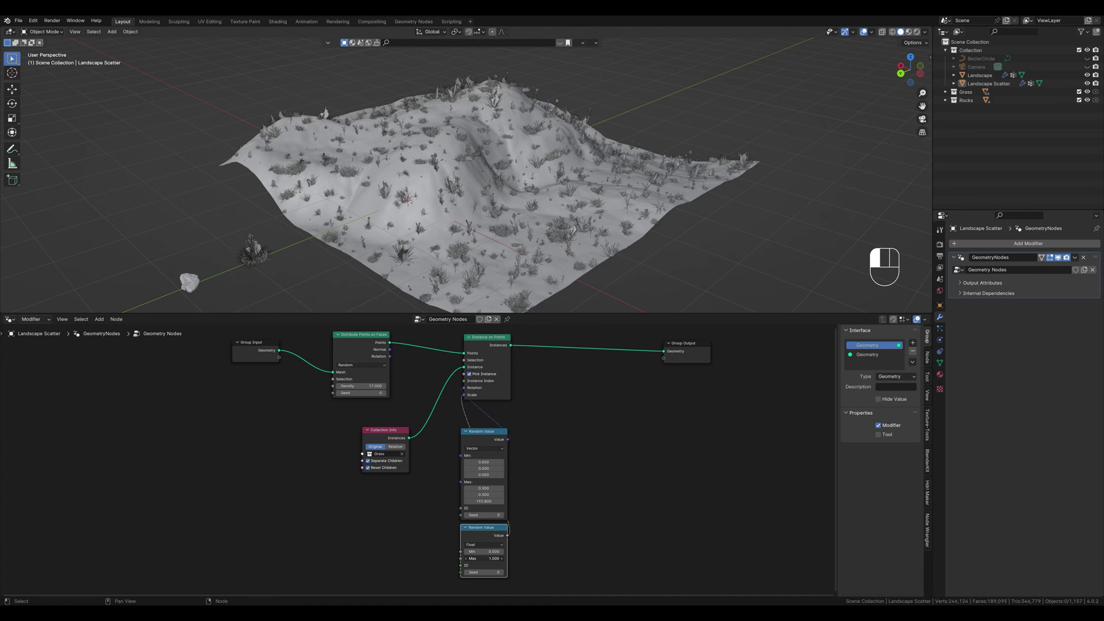
pyautogui.moveTo(484, 558); pyautogui.dragTo(509, 558)
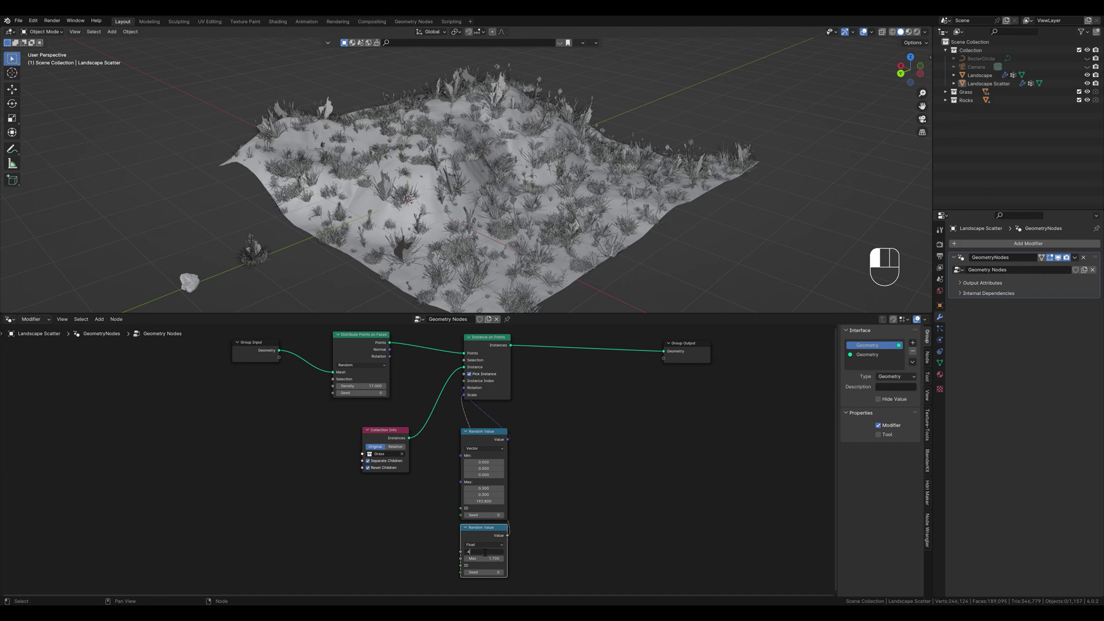
pyautogui.press('Return')
pyautogui.scroll(2, 431, 483)
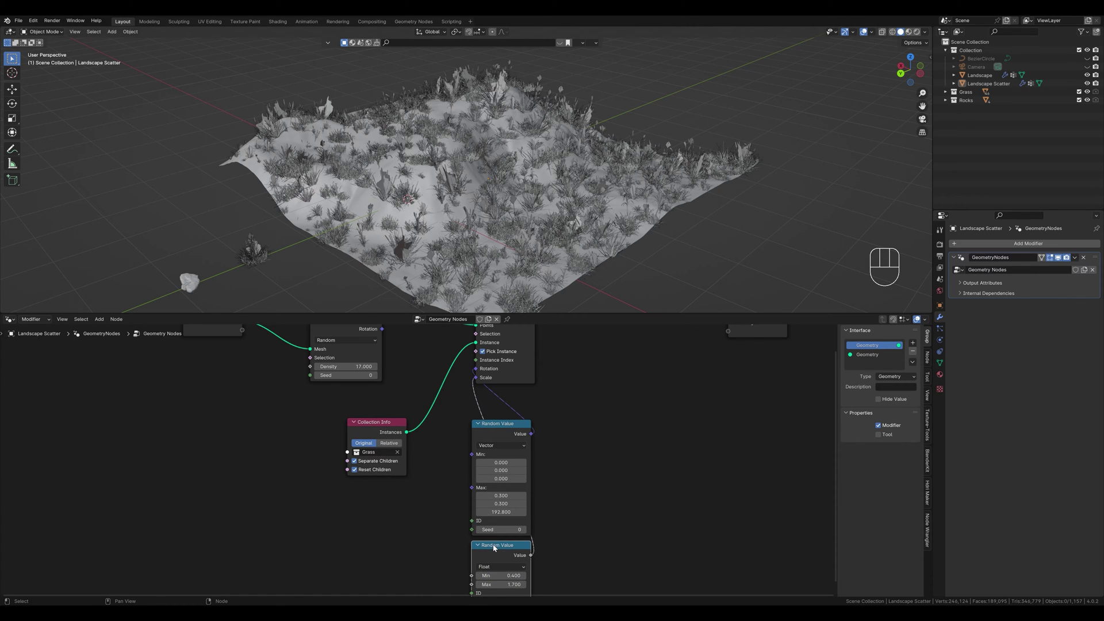
# Stack both Random Value nodes closely beneath Instance on Points and set the Distribute Points on Faces density to about 20.5.
pyautogui.moveTo(493, 422); pyautogui.dragTo(496, 392)
pyautogui.moveTo(505, 534); pyautogui.dragTo(505, 502)
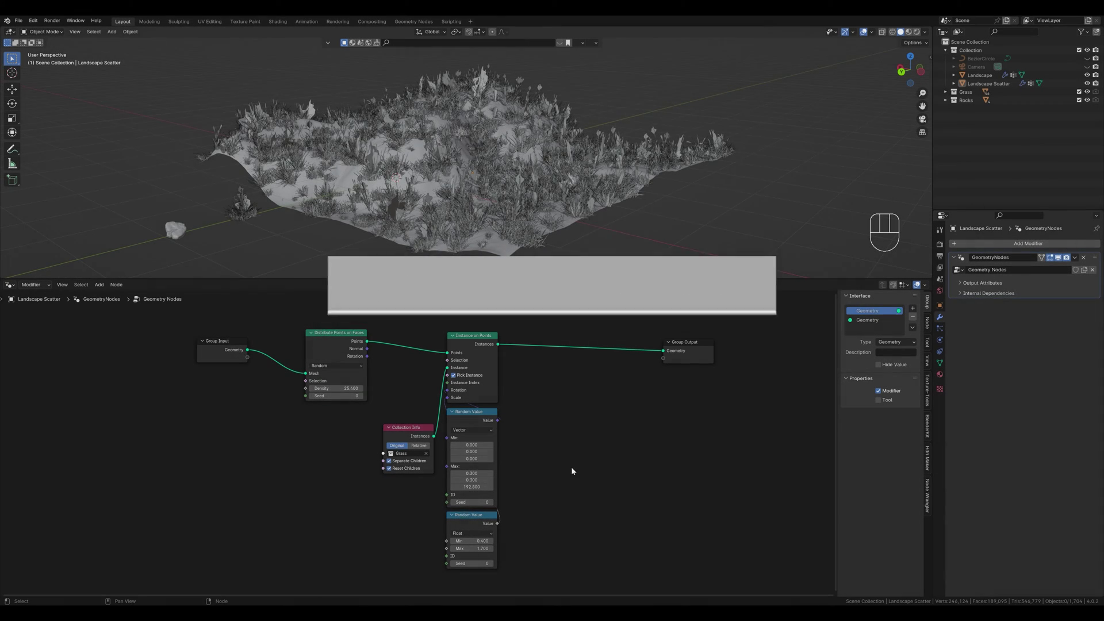
pyautogui.moveTo(339, 388)
pyautogui.mouseDown()
pyautogui.moveTo(302, 388)
pyautogui.moveTo(322, 388)
pyautogui.mouseUp()
pyautogui.moveTo(552, 178); pyautogui.dragTo(494, 159, button='middle')
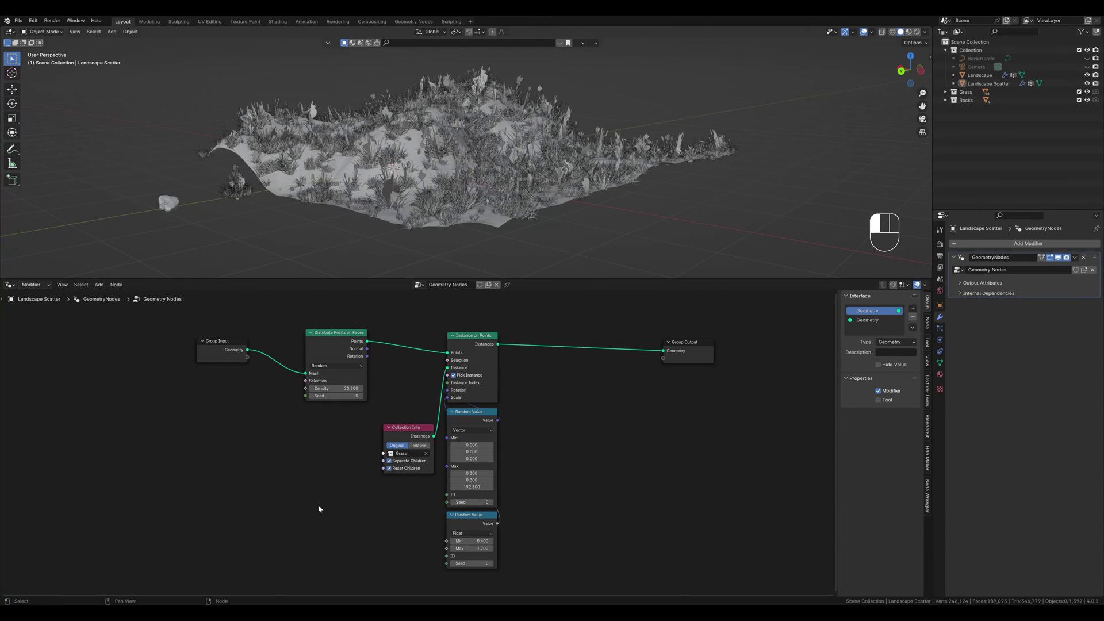
# Add a Normal node below and to the left of the Group Input node.
pyautogui.hotkey('shift', 'a')
pyautogui.click(287, 432)
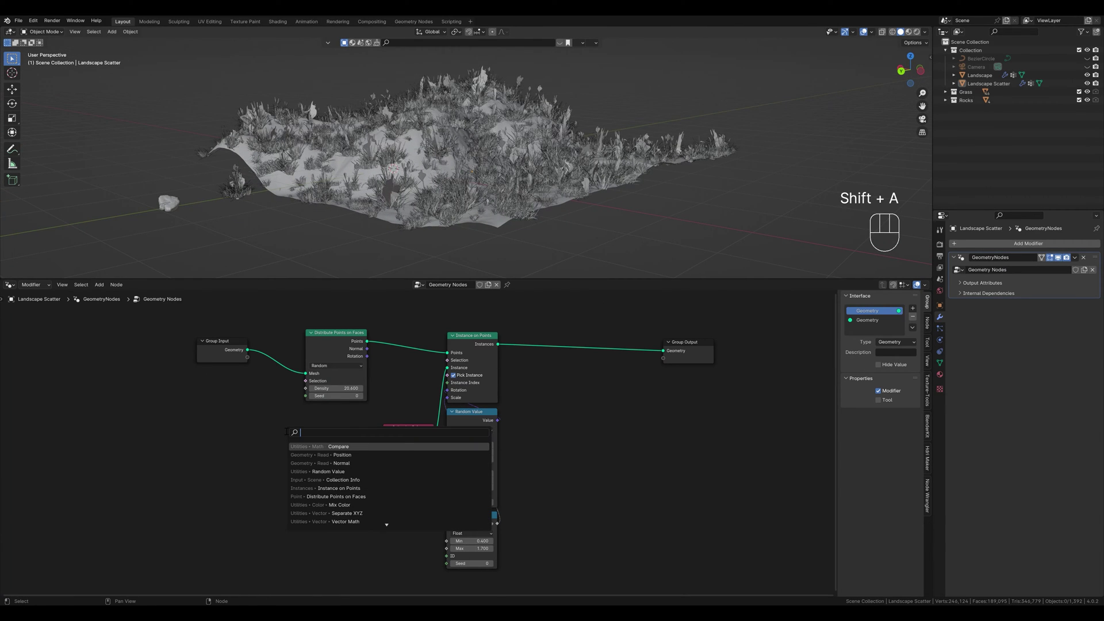
pyautogui.write('normal')
pyautogui.press('Return')
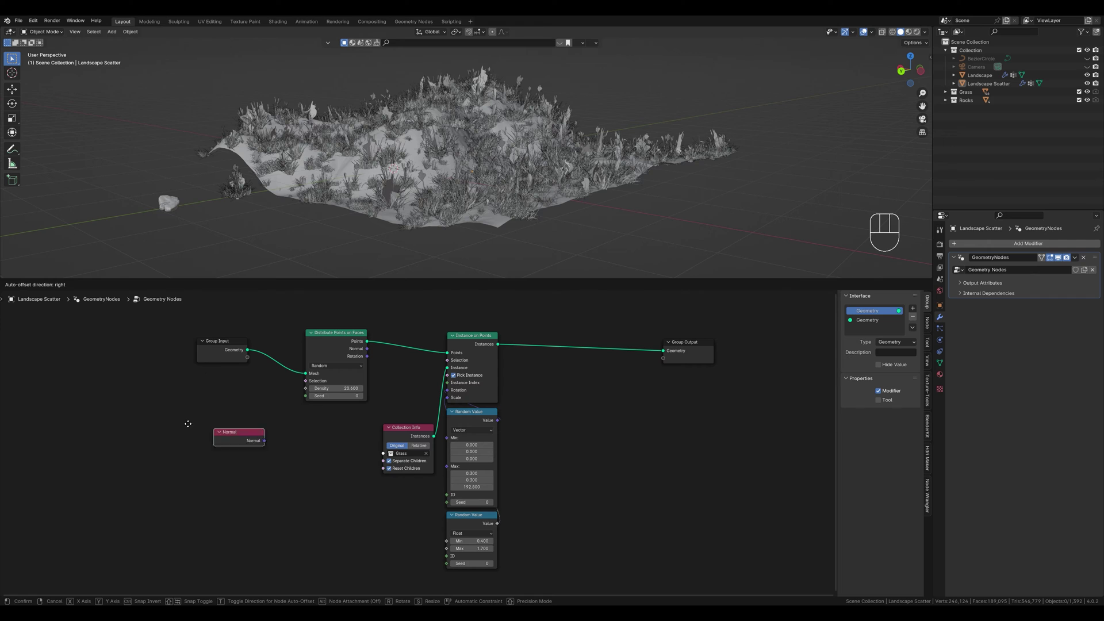
pyautogui.click(130, 450)
pyautogui.click(220, 499)
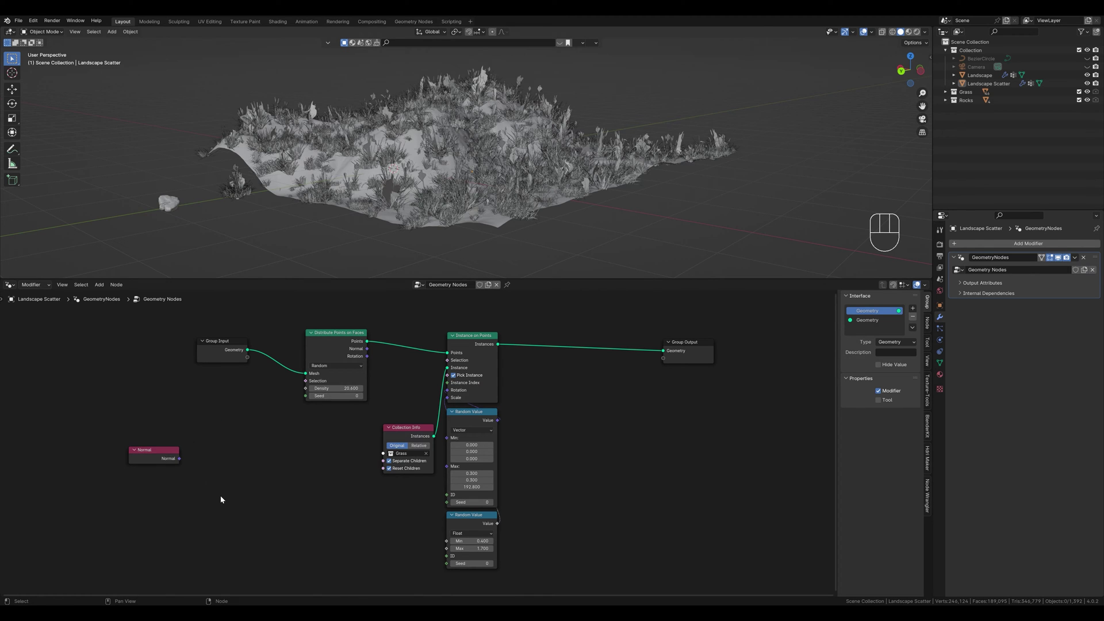
# Add a Greater Than compare node to the right of the Normal node.
pyautogui.hotkey('shift', 'a')
pyautogui.click(191, 437)
pyautogui.write('greater')
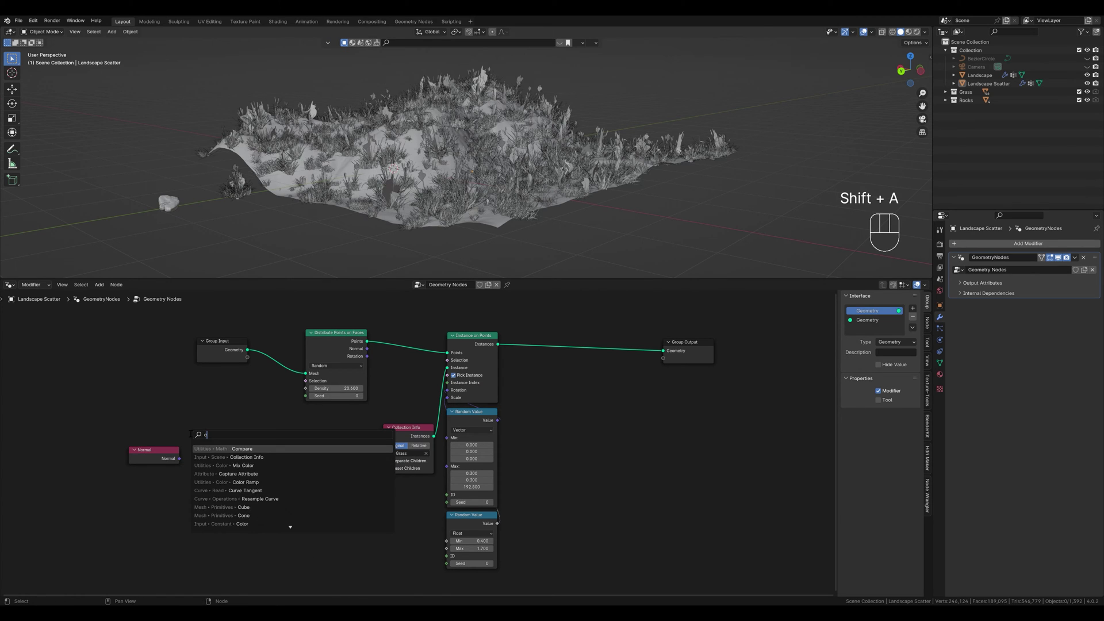
pyautogui.press('Return')
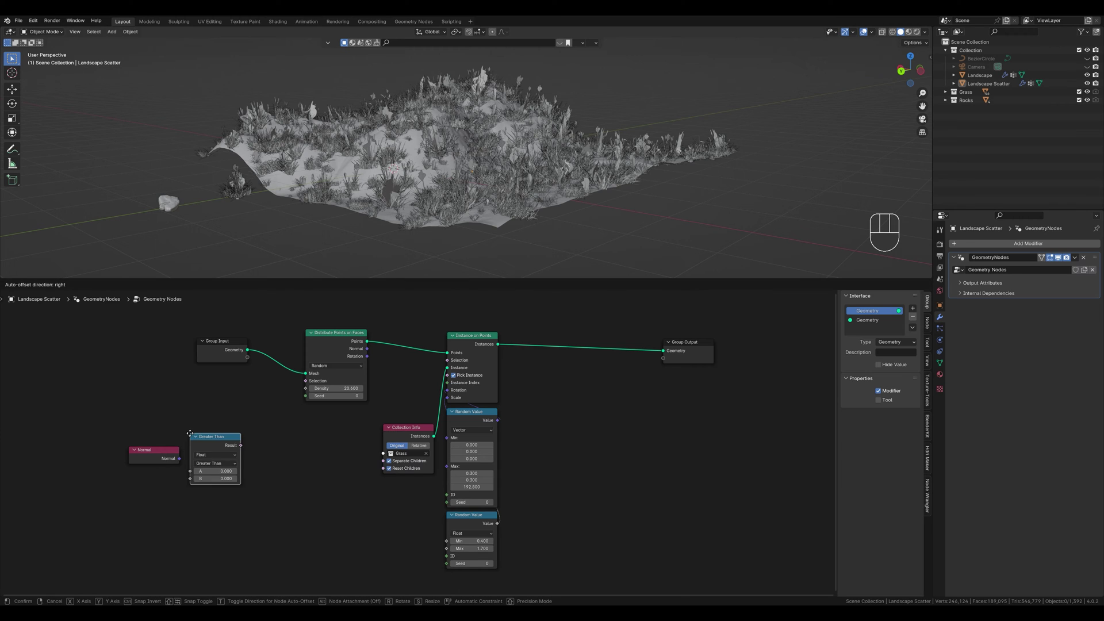
pyautogui.click(206, 429)
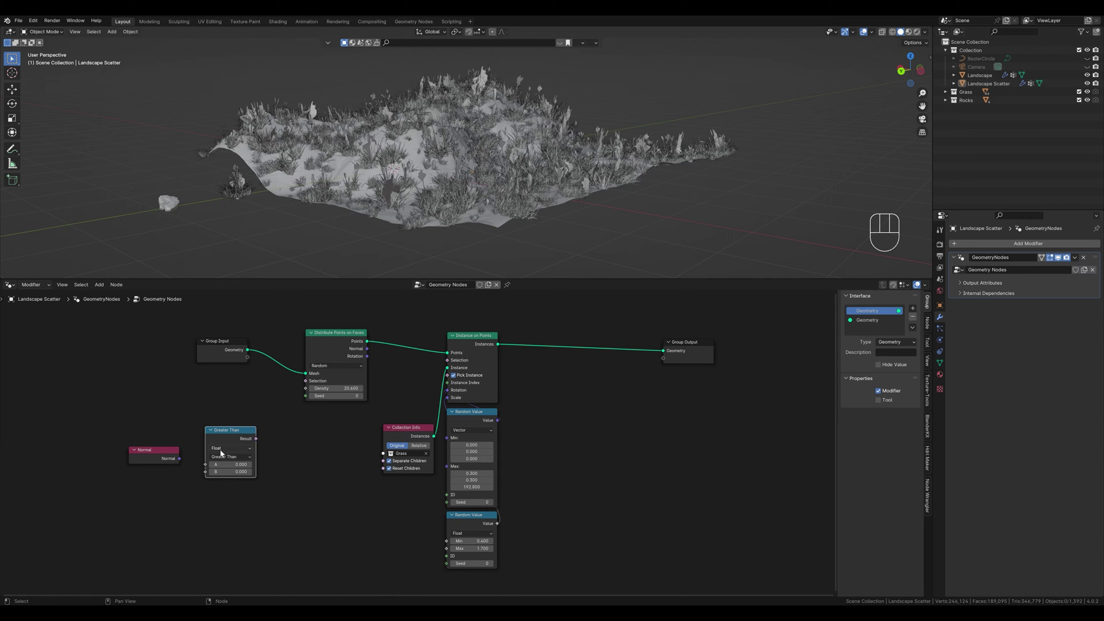
# Set the compare node to Vector, Direction, Less Than or Equal, and link it between Normal and the Selection input of Distribute Points on Faces.
pyautogui.click(220, 448)
pyautogui.click(222, 481)
pyautogui.click(217, 457)
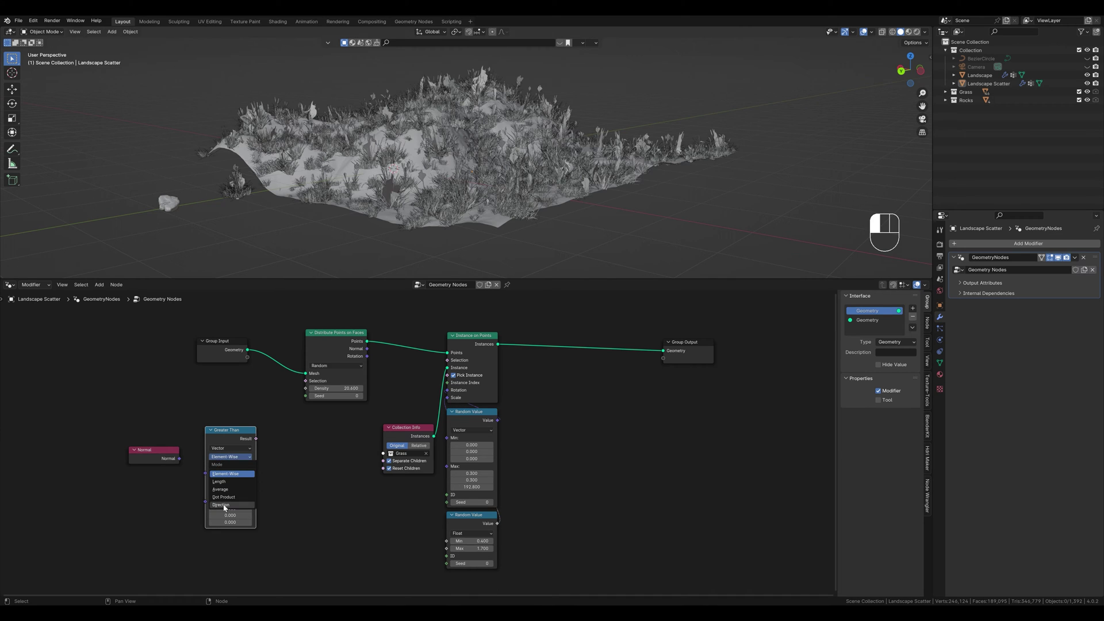
pyautogui.click(224, 502)
pyautogui.click(220, 466)
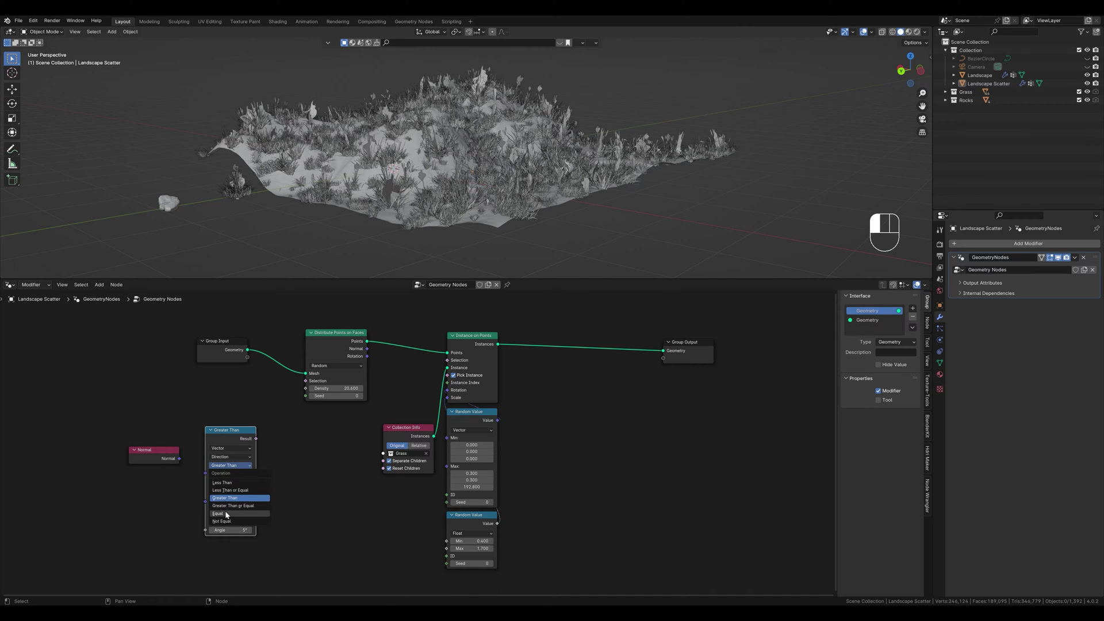
pyautogui.click(226, 490)
pyautogui.moveTo(180, 459); pyautogui.dragTo(203, 475)
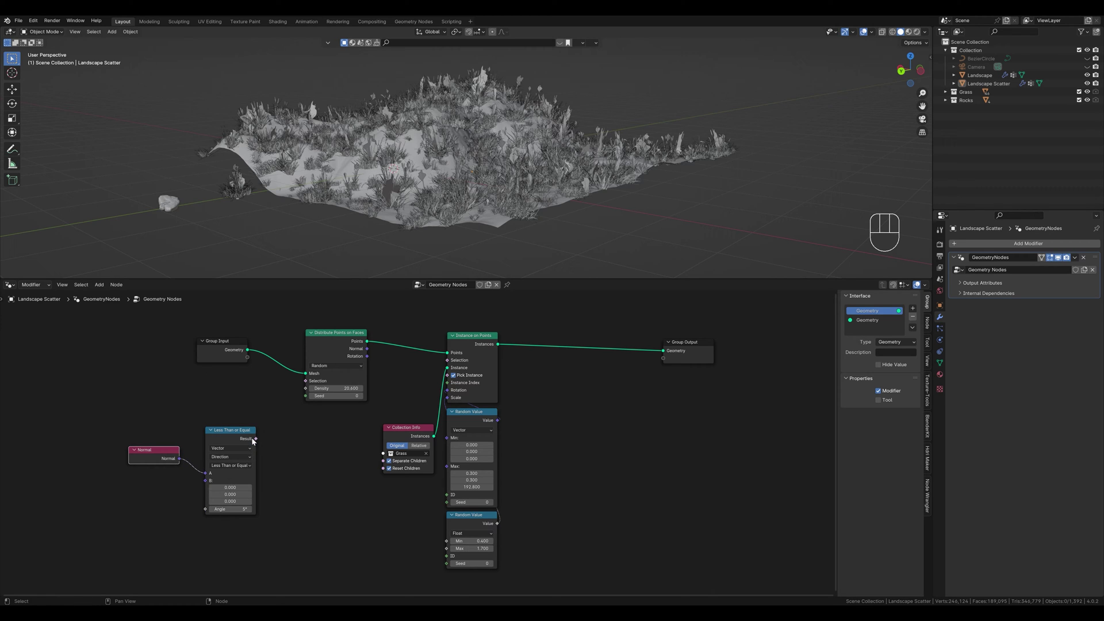
pyautogui.moveTo(255, 439); pyautogui.dragTo(305, 383)
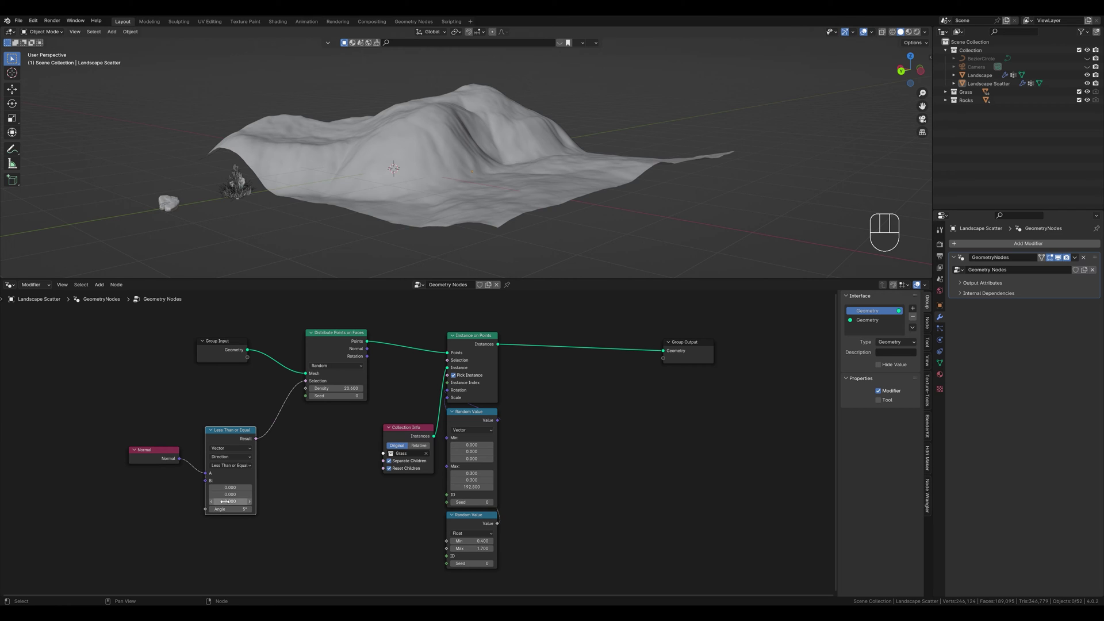
# Set the compare node's B vector Z to 1 and its Angle to about 34°, shift it closer to Normal, and review the slopes.
pyautogui.press('Return')
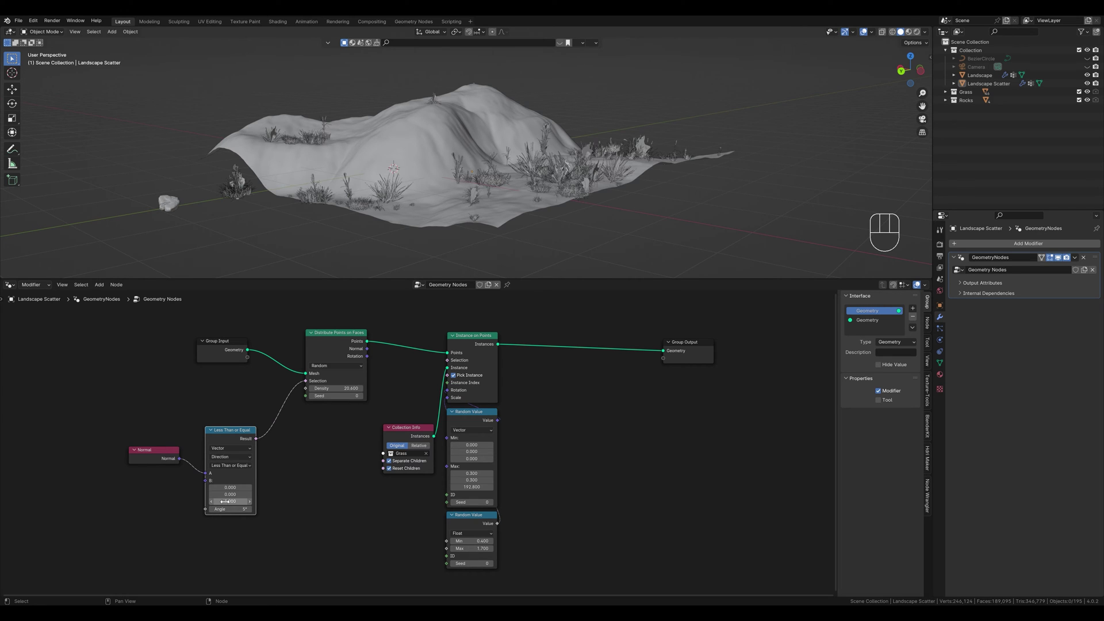
pyautogui.moveTo(230, 509); pyautogui.dragTo(307, 509)
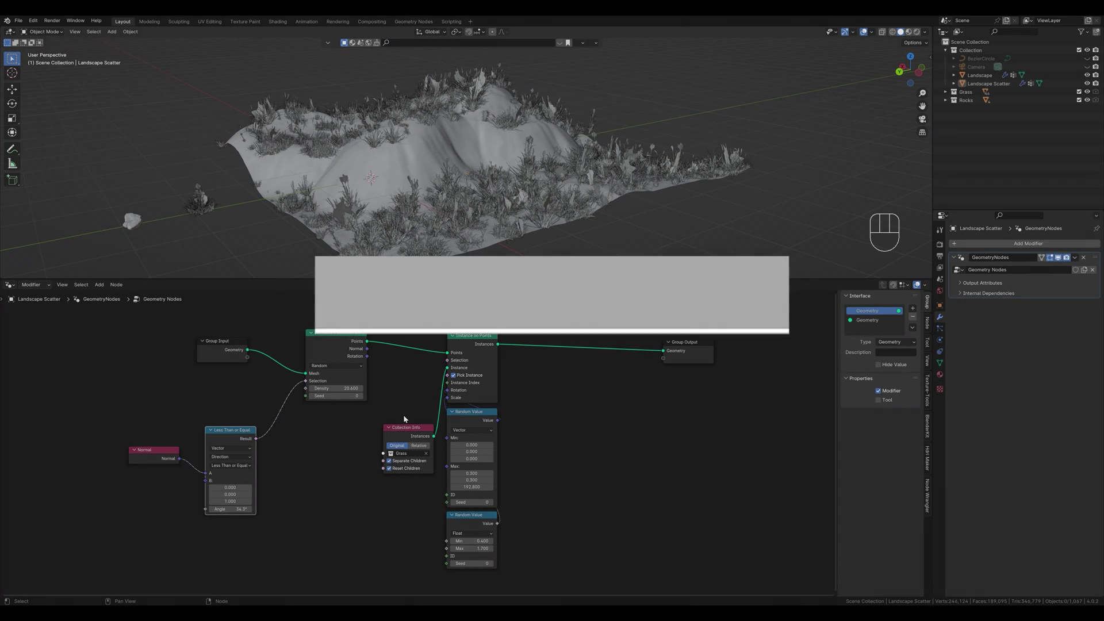
pyautogui.moveTo(244, 438); pyautogui.dragTo(225, 438)
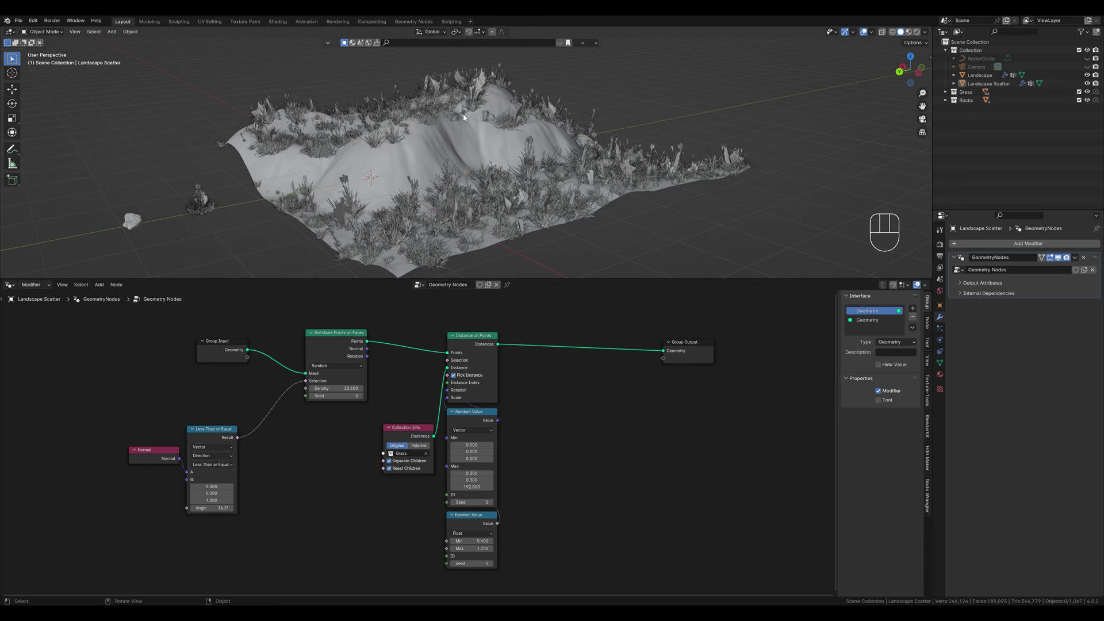
pyautogui.moveTo(463, 118); pyautogui.dragTo(249, 117, button='middle')
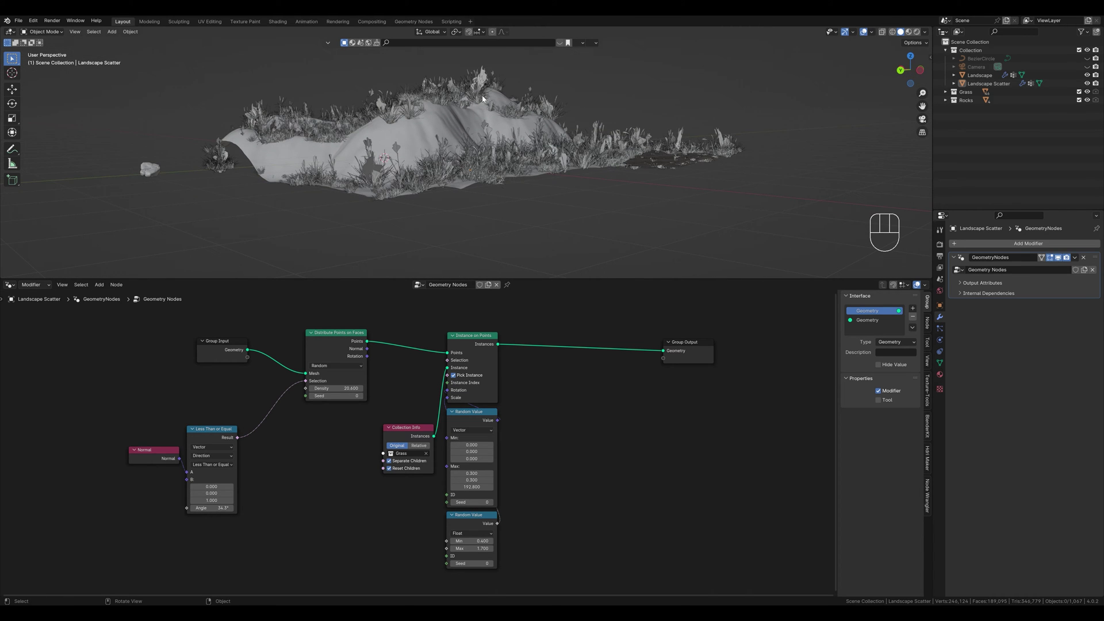
# Add a Position node below the Normal node.
pyautogui.hotkey('shift', 'a')
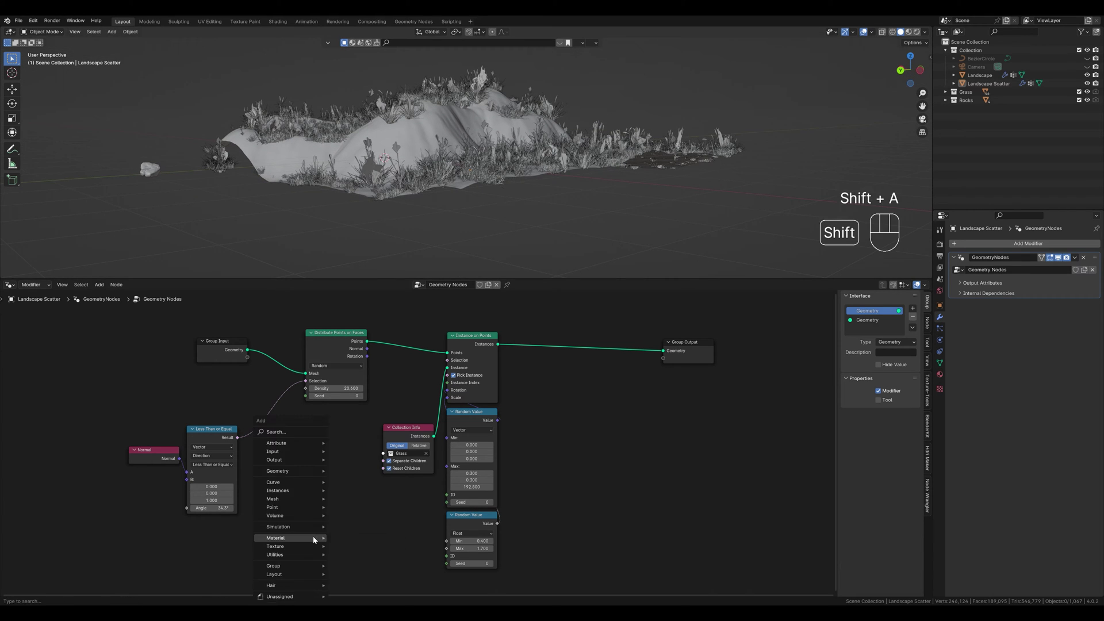
pyautogui.click(278, 435)
pyautogui.write('posit')
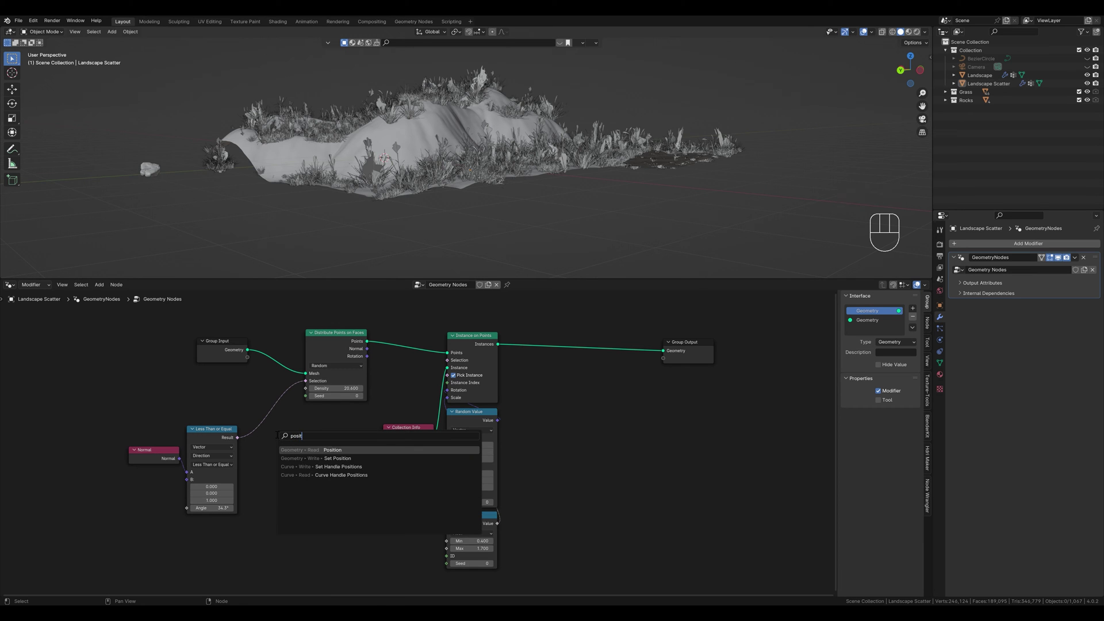
pyautogui.press('Return')
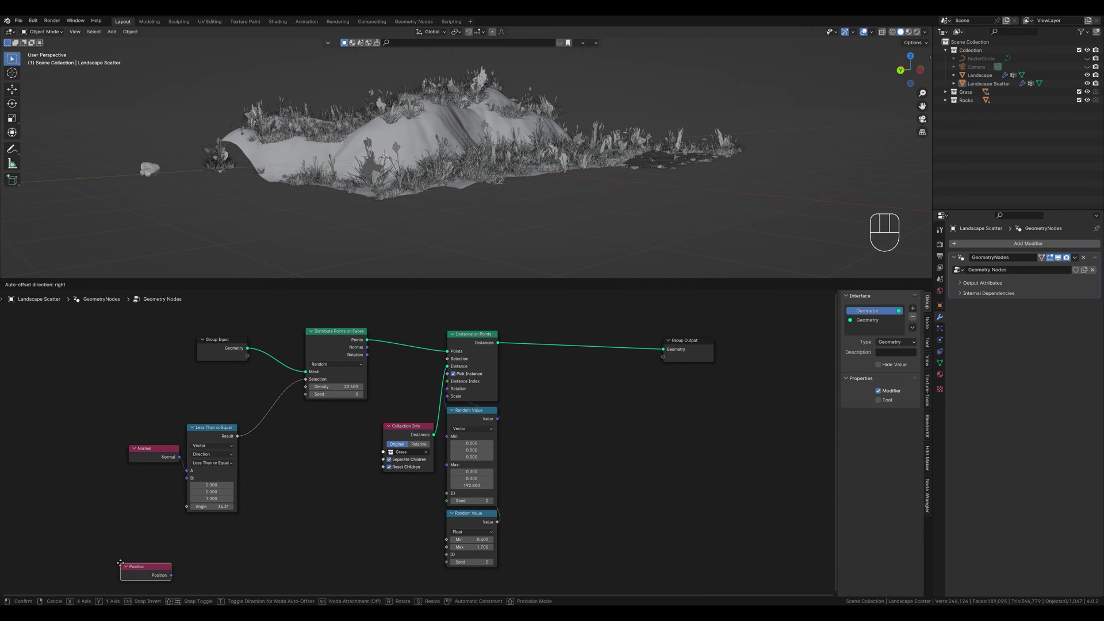
pyautogui.click(124, 567)
pyautogui.moveTo(221, 570); pyautogui.dragTo(228, 497, button='middle')
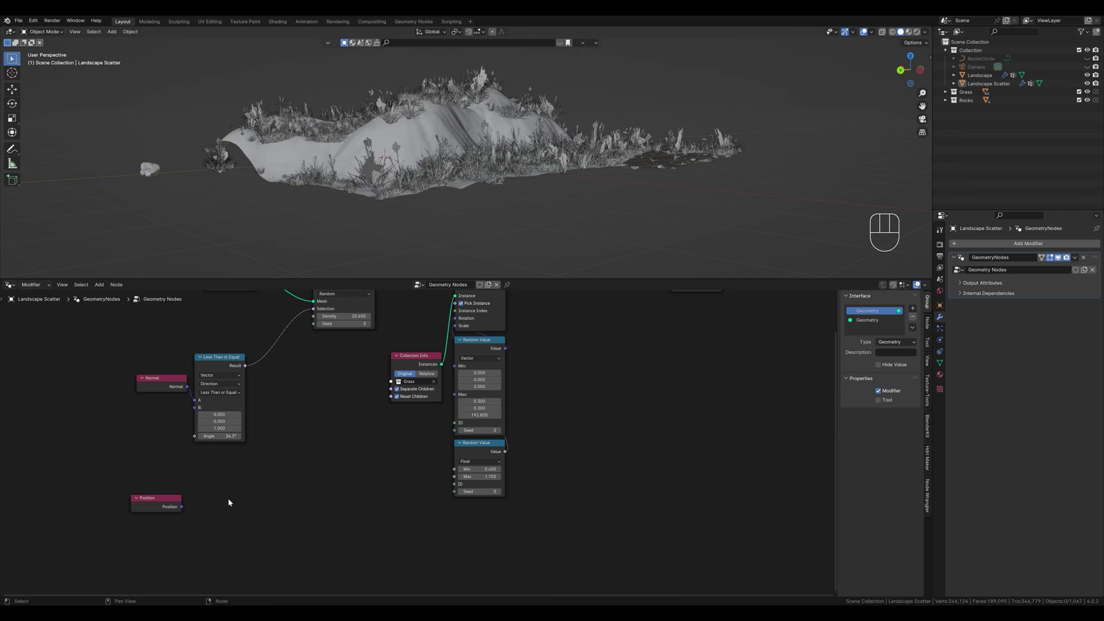
# Add a Separate XYZ node beside the Position node and connect Position to its Vector input.
pyautogui.hotkey('shift', 'a')
pyautogui.click(218, 435)
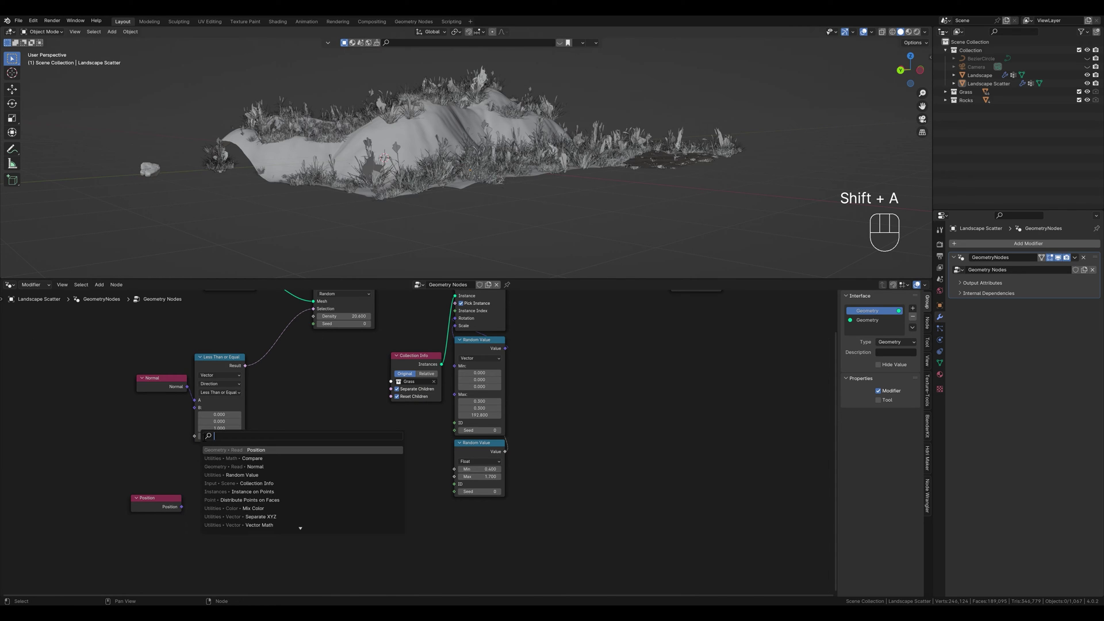
pyautogui.write('sepa')
pyautogui.press('Return')
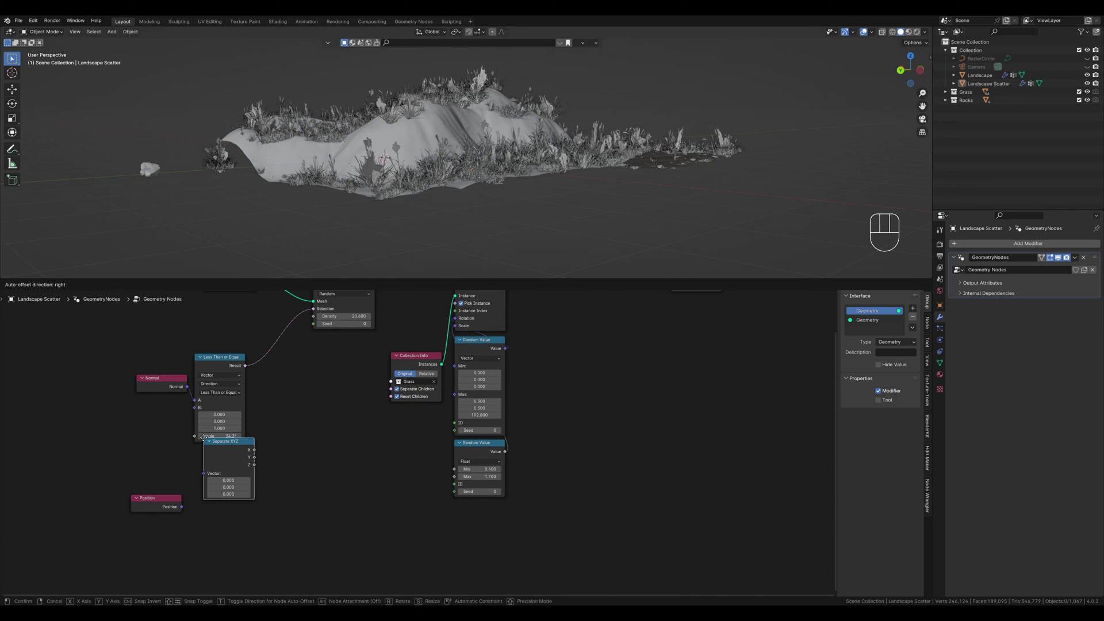
pyautogui.click(206, 476)
pyautogui.moveTo(181, 506); pyautogui.dragTo(203, 510)
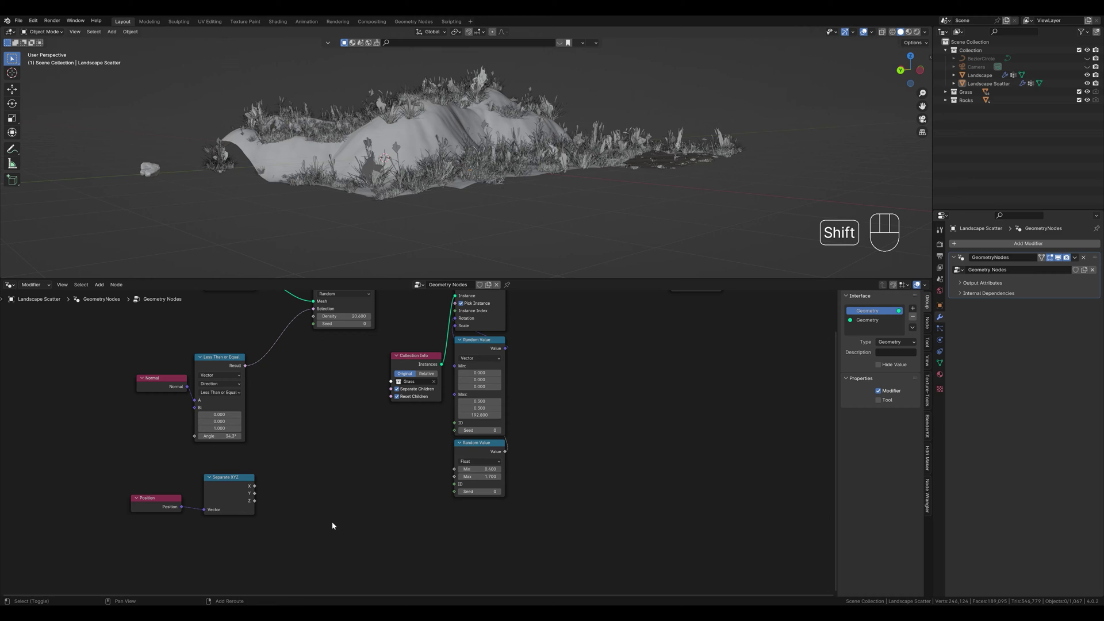
# Add a Compare node to the right of Separate XYZ and set its operation to Less Than or Equal.
pyautogui.hotkey('shift', 'a')
pyautogui.click(305, 434)
pyautogui.write('comp')
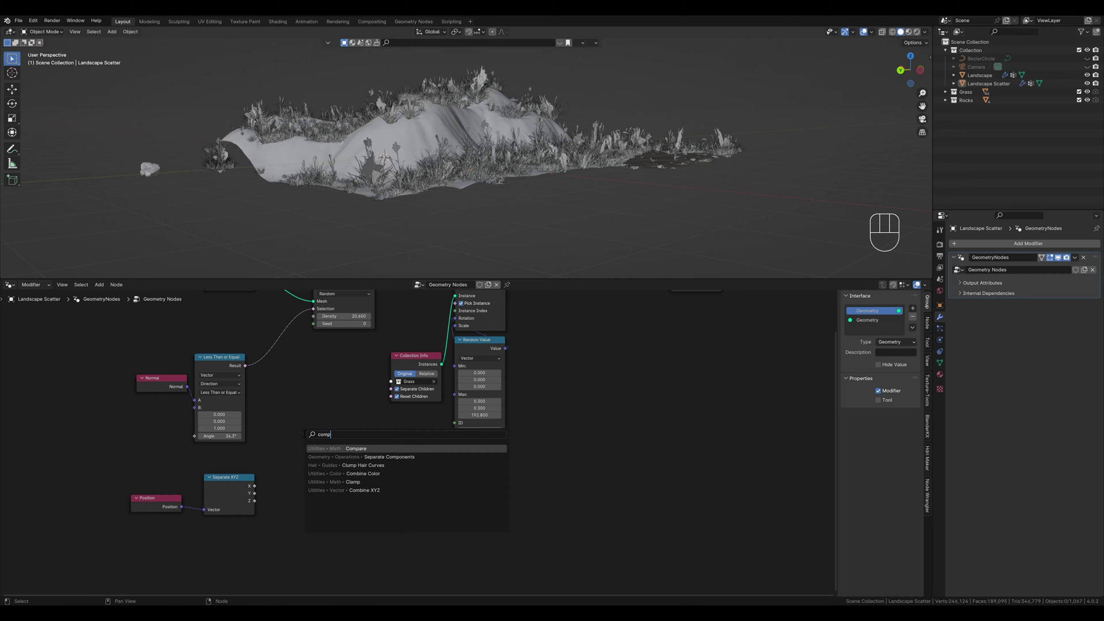
pyautogui.press('Return')
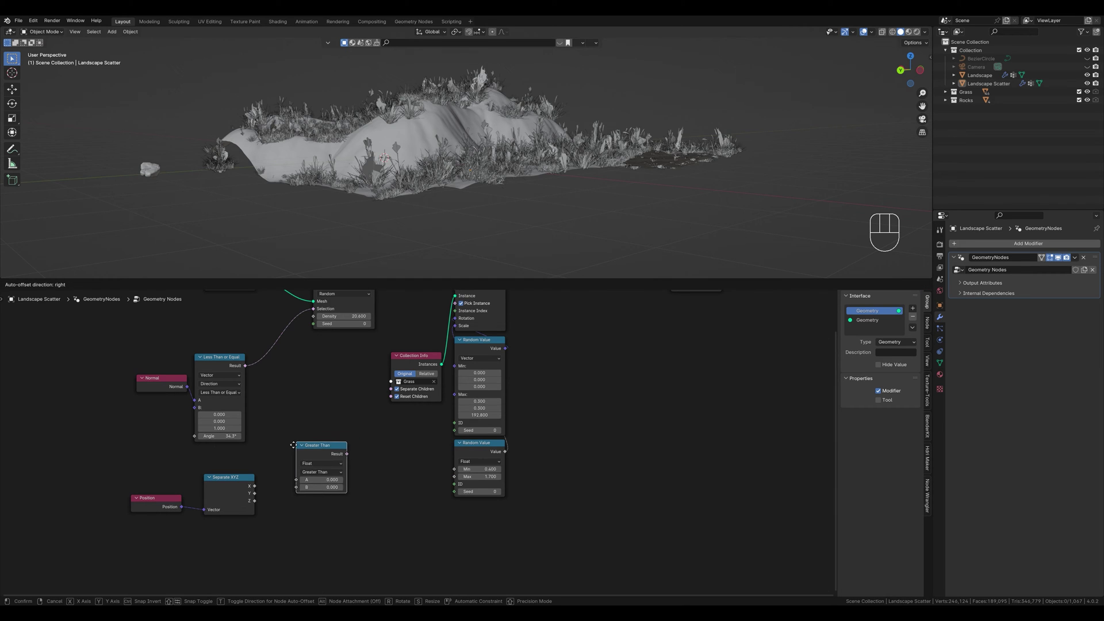
pyautogui.click(275, 474)
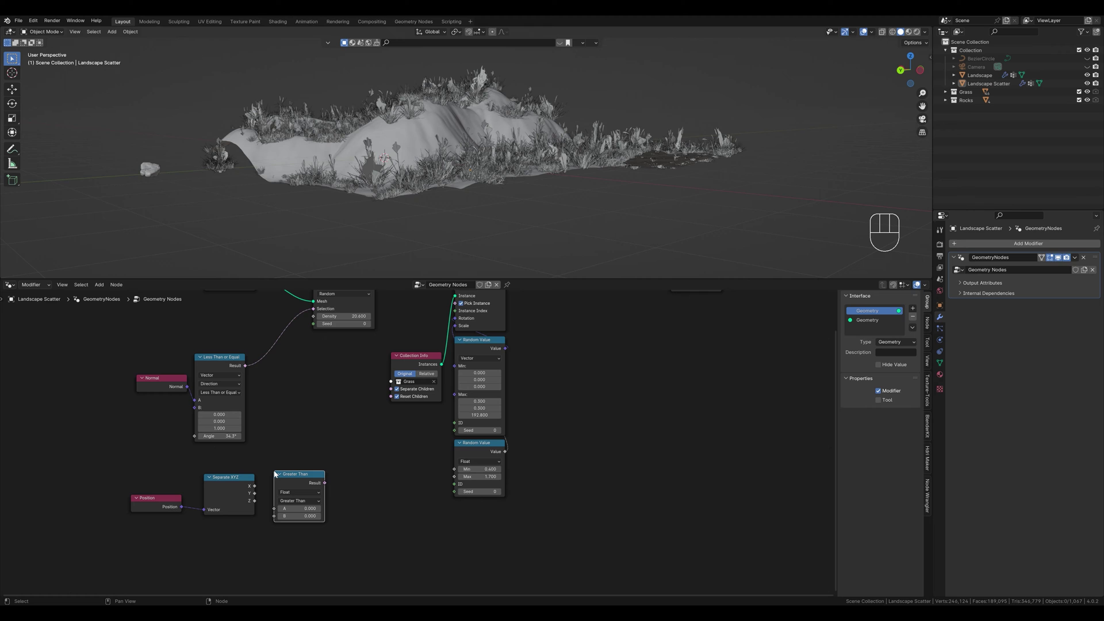
pyautogui.click(293, 501)
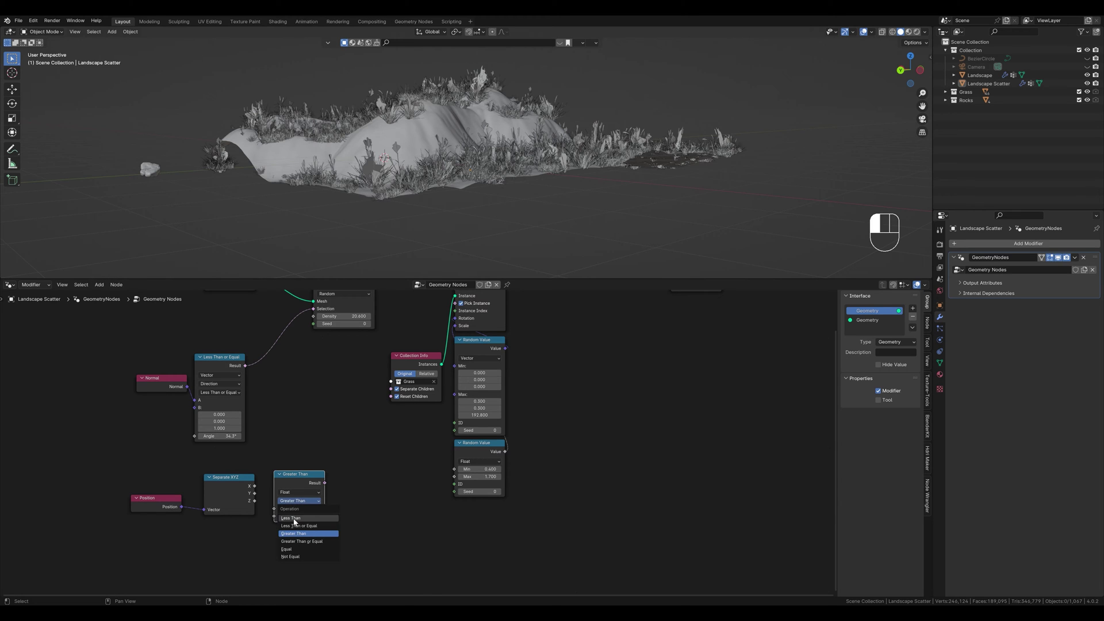
pyautogui.click(294, 525)
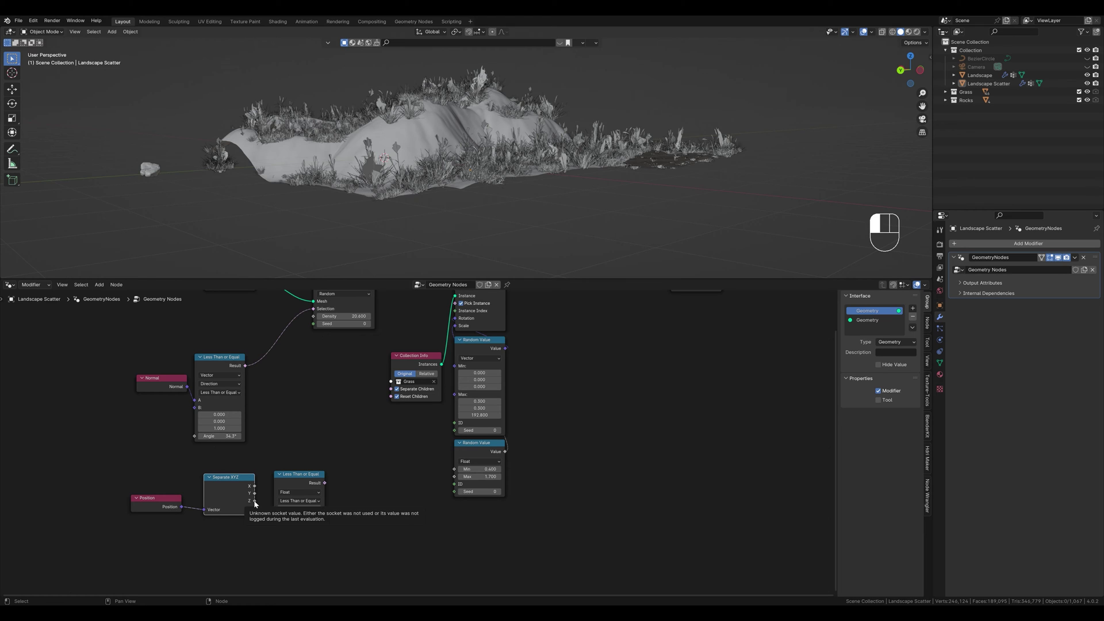
# Connect Separate XYZ's Z to the float Compare's A, route its Result to the Distribute node's Selection, and set B to 0.6.
pyautogui.moveTo(254, 503); pyautogui.dragTo(313, 309)
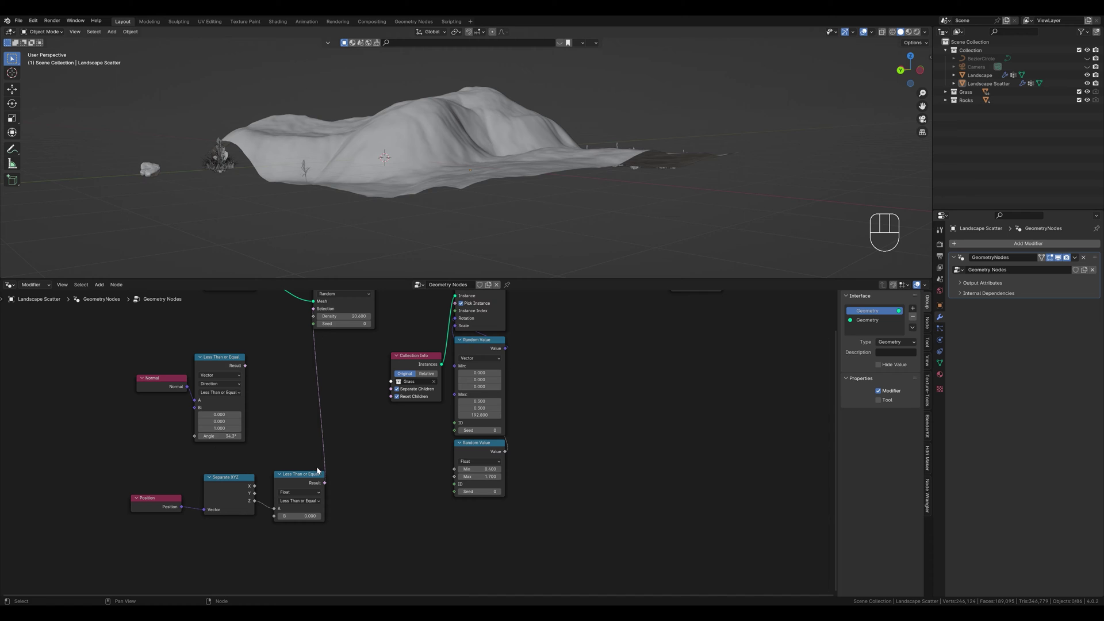
pyautogui.moveTo(295, 516); pyautogui.dragTo(323, 516)
pyautogui.moveTo(463, 118); pyautogui.dragTo(305, 447, button='middle')
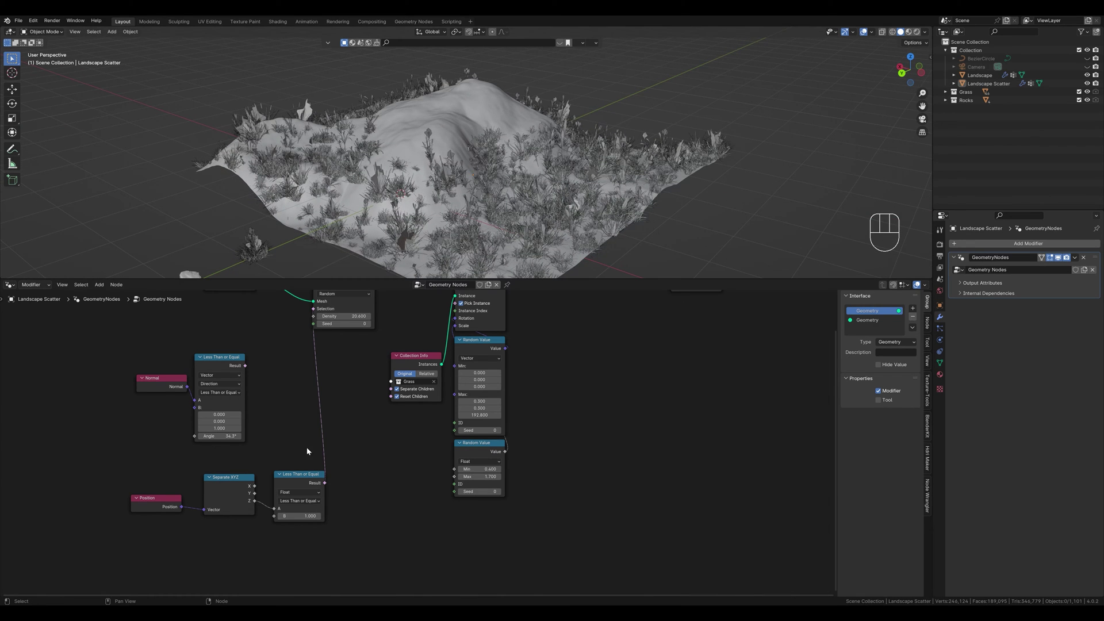
pyautogui.moveTo(299, 516)
pyautogui.keyDown('shift'); pyautogui.mouseDown()
pyautogui.moveTo(277, 516)
pyautogui.moveTo(288, 515)
pyautogui.mouseUp(); pyautogui.keyUp('shift')
pyautogui.moveTo(273, 377); pyautogui.dragTo(277, 400, button='middle')
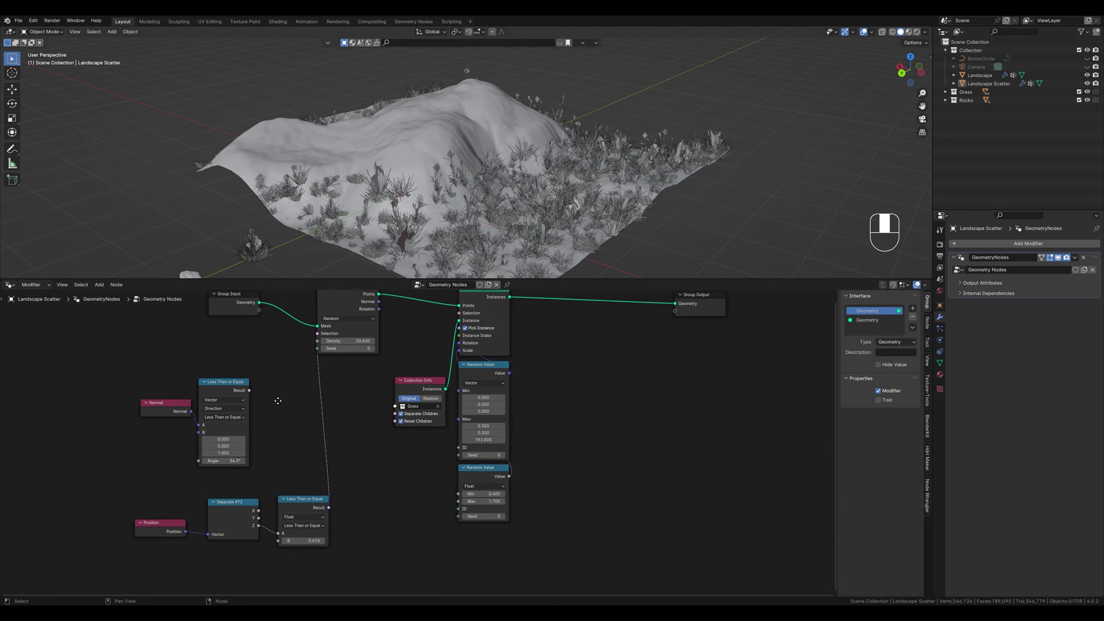
pyautogui.keyDown('shift'); pyautogui.moveTo(303, 541); pyautogui.dragTo(302, 540); pyautogui.keyUp('shift')
# Reconnect the slope Compare's Result to the Distribute node's Selection and fine-tune the Angle.
pyautogui.moveTo(249, 391); pyautogui.dragTo(317, 333)
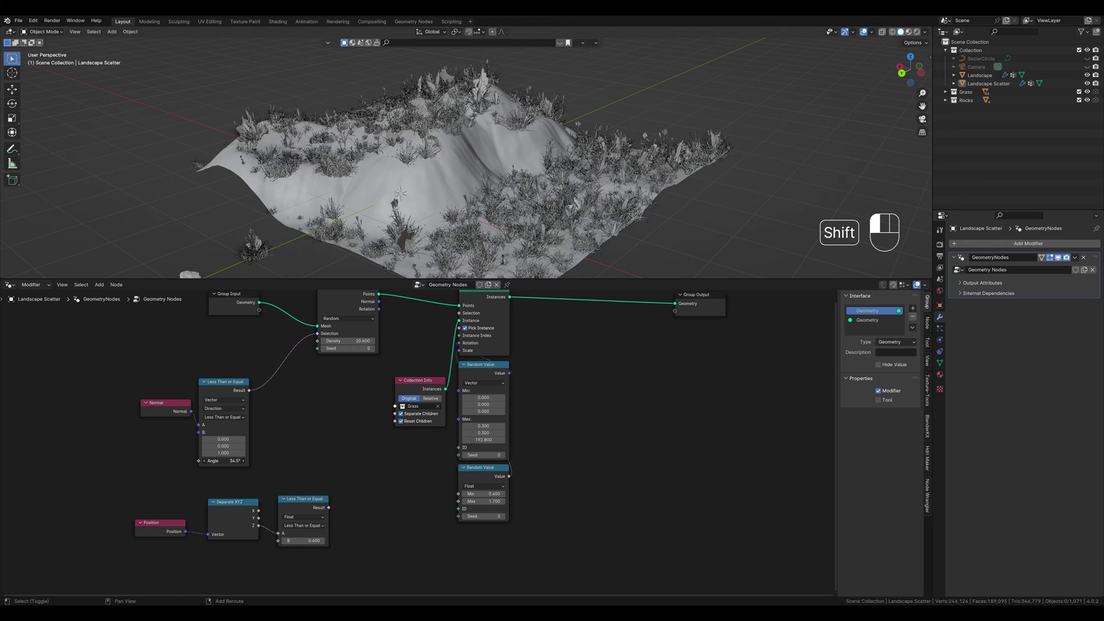
pyautogui.keyDown('shift'); pyautogui.moveTo(224, 460); pyautogui.dragTo(332, 443); pyautogui.keyUp('shift')
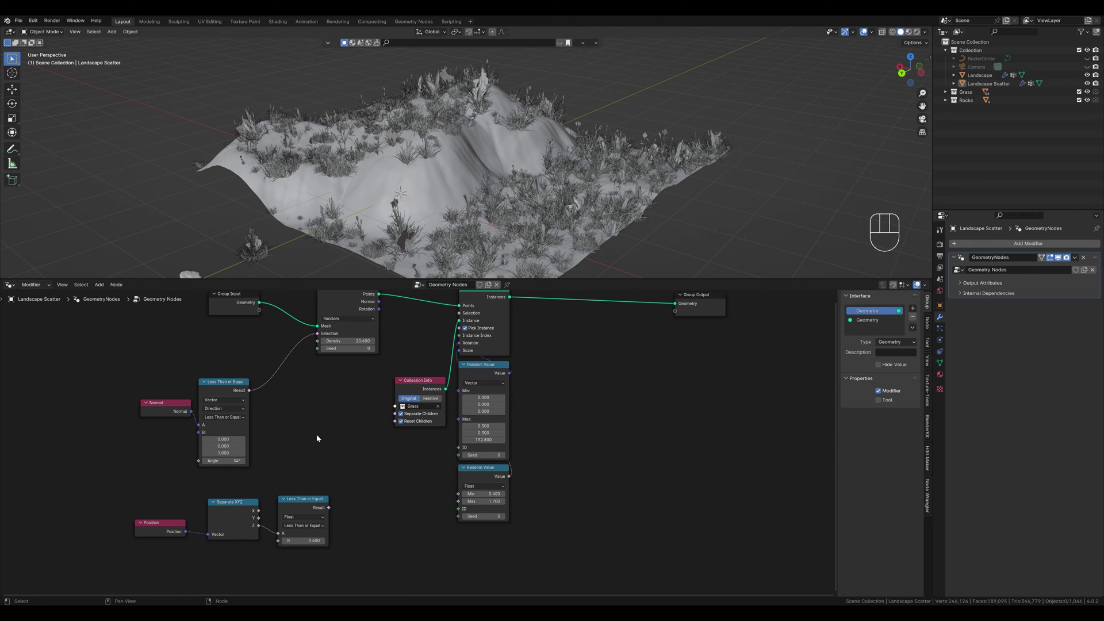
# Add a Mix node beside the slope Compare, with data type Color and blending mode Darken.
pyautogui.hotkey('shift', 'a')
pyautogui.click(318, 437)
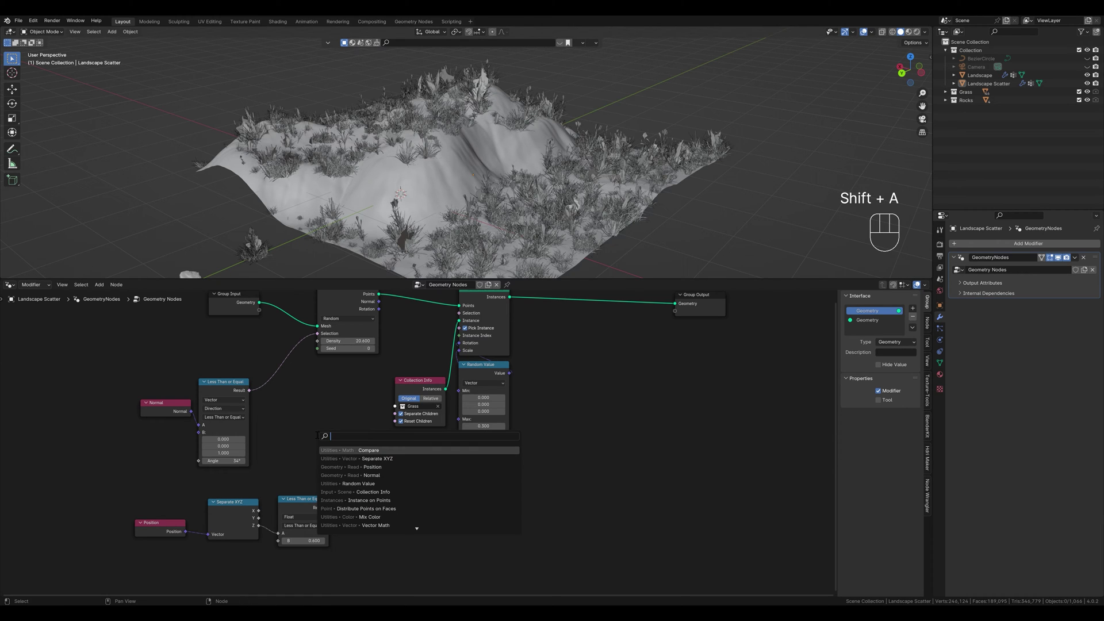
pyautogui.write('mix')
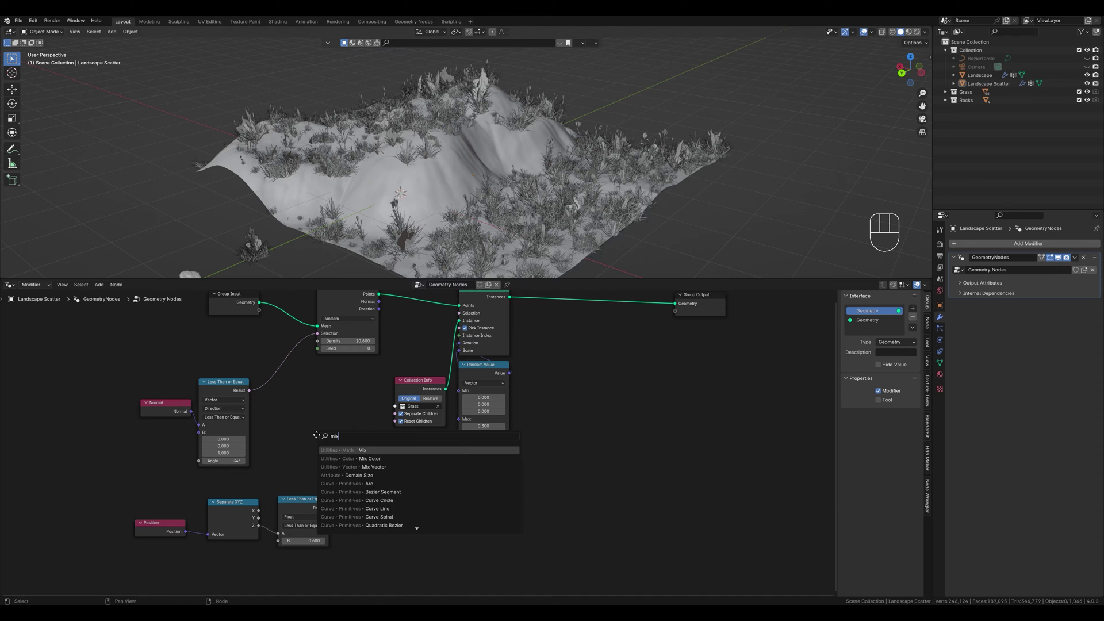
pyautogui.press('Return')
pyautogui.click(310, 403)
pyautogui.click(310, 410)
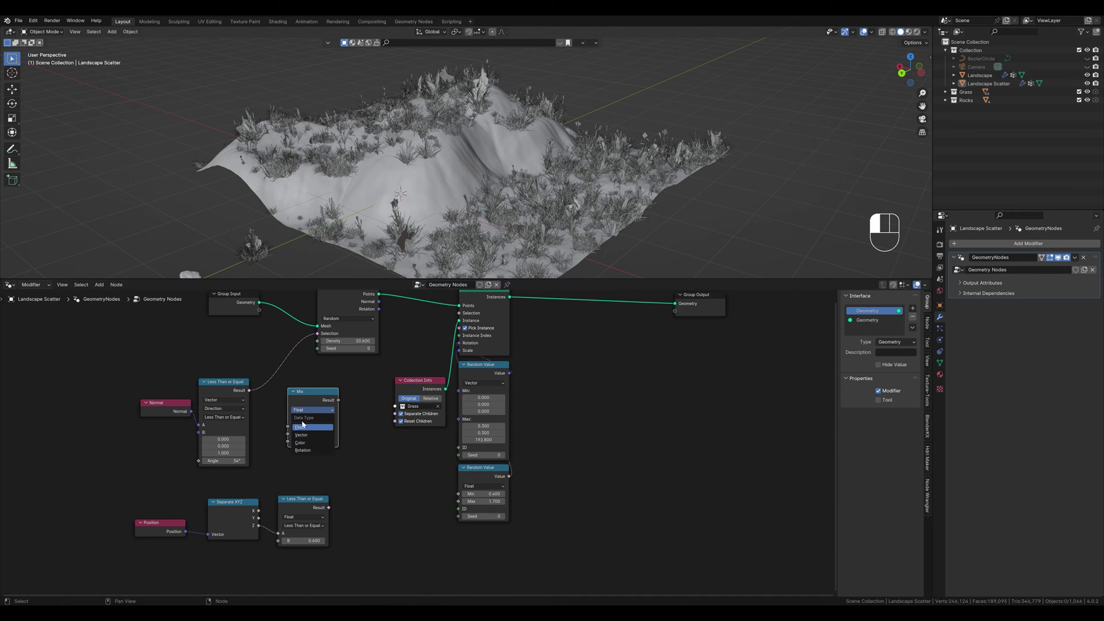
pyautogui.click(301, 443)
pyautogui.click(311, 419)
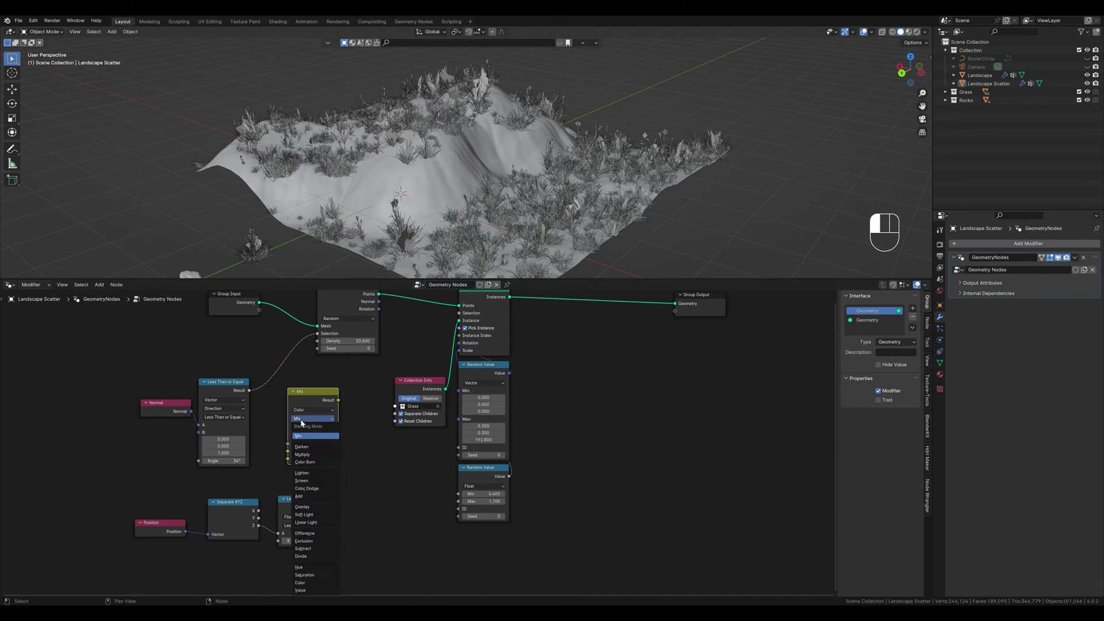
pyautogui.click(303, 447)
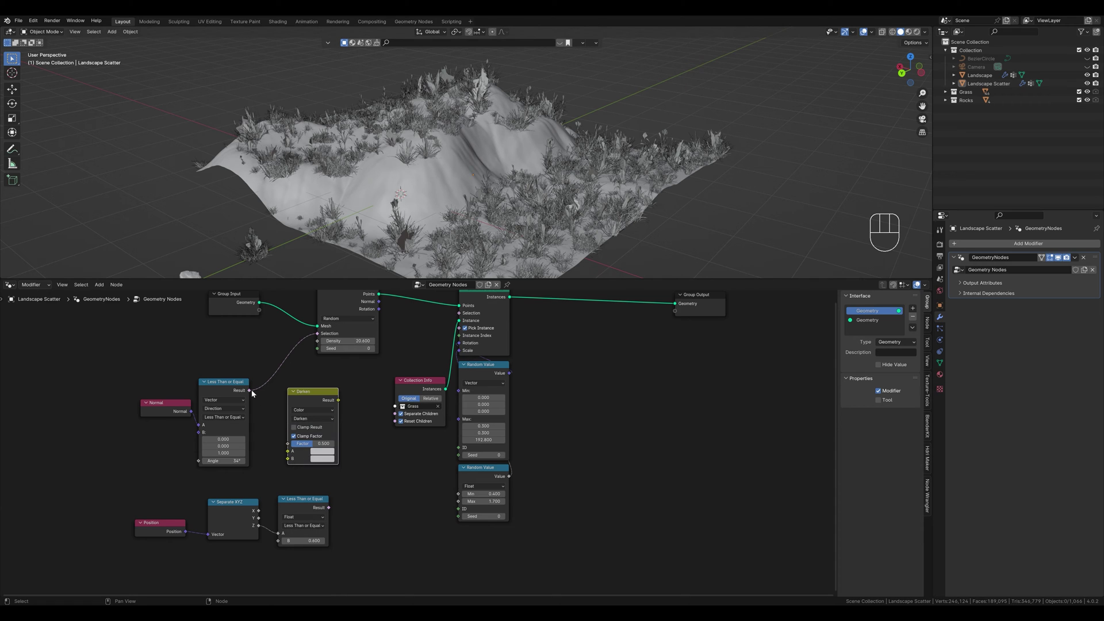
# Connect the slope and height Compare results to Darken's A and B, its Result to Selection, and set Factor to 1.
pyautogui.moveTo(250, 392); pyautogui.dragTo(288, 452)
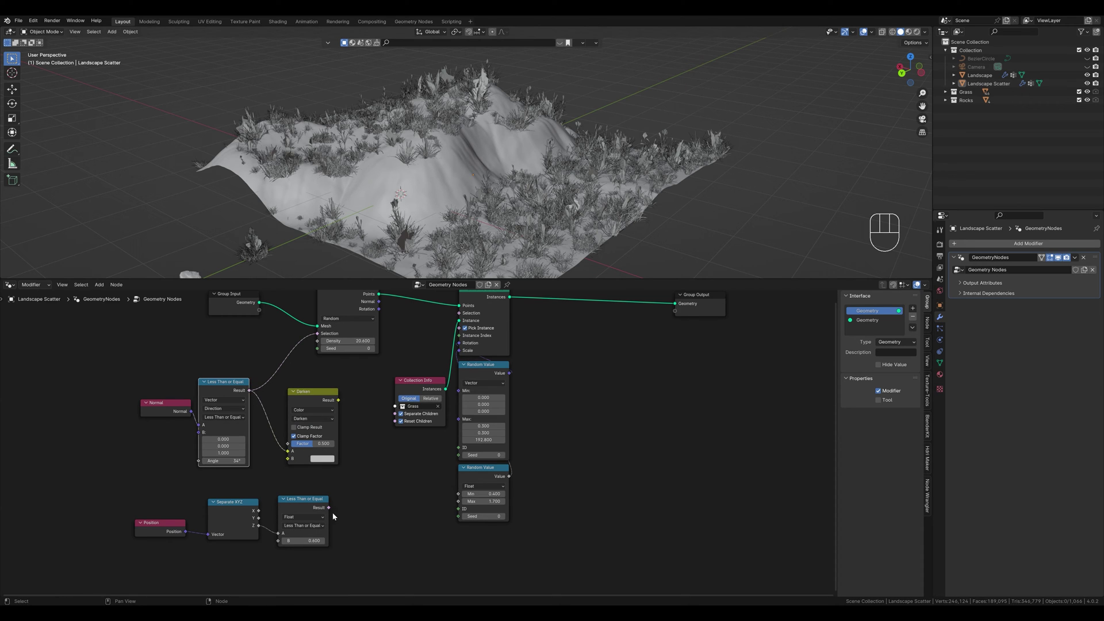
pyautogui.moveTo(330, 507); pyautogui.dragTo(288, 458)
pyautogui.moveTo(338, 401); pyautogui.dragTo(317, 334)
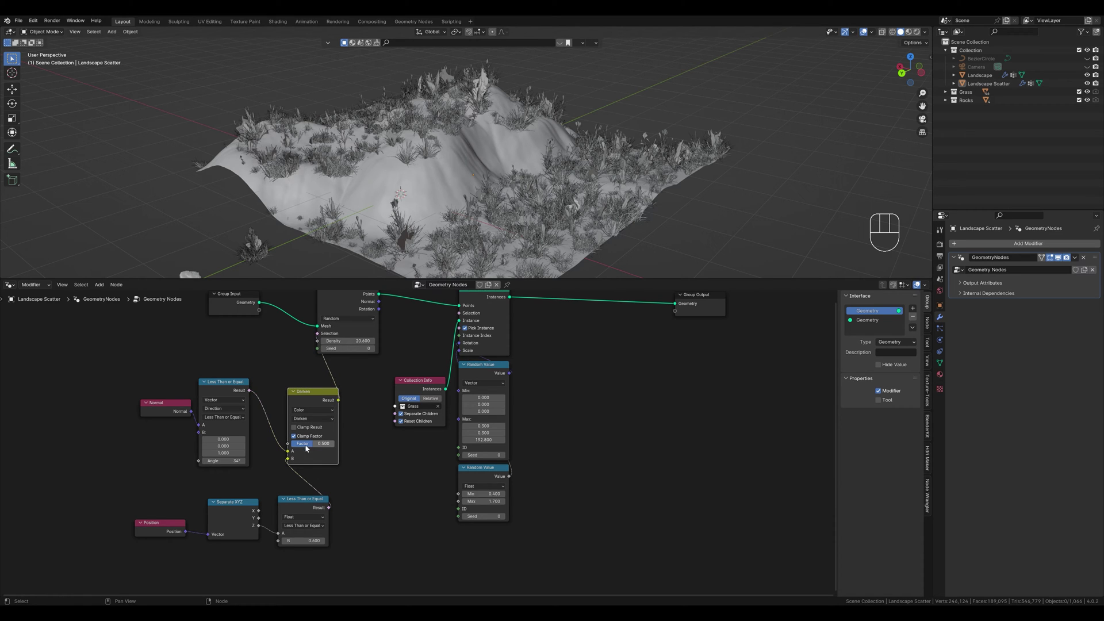
pyautogui.moveTo(312, 443); pyautogui.dragTo(338, 443)
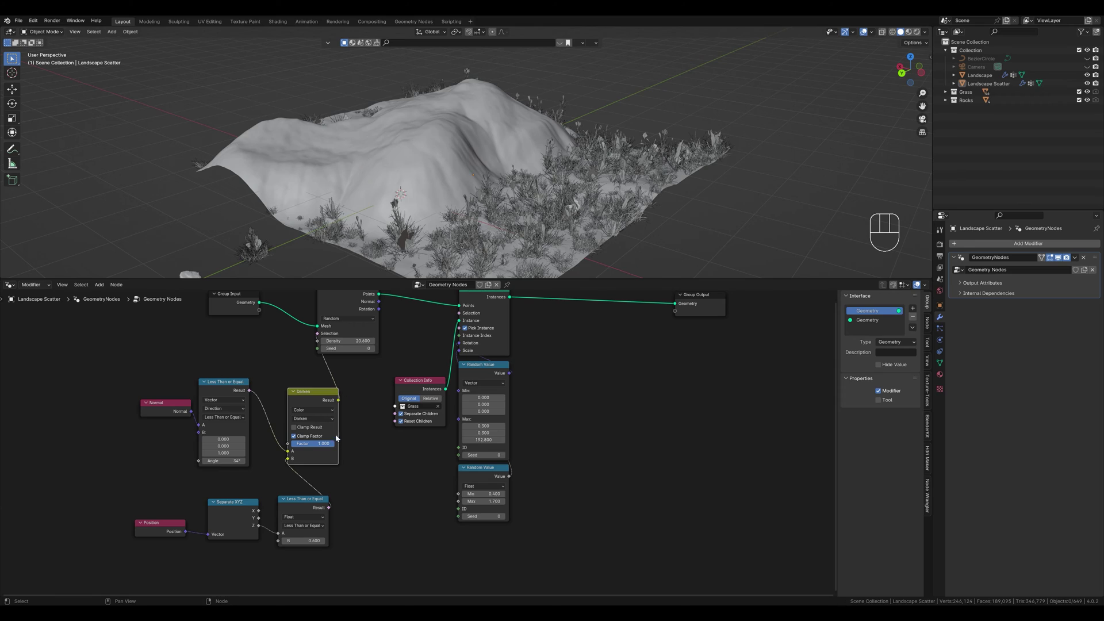
# Set the height Compare's B to about 0.79 and the slope Compare's Angle to about 33.6°.
pyautogui.moveTo(497, 236); pyautogui.dragTo(362, 232, button='middle')
pyautogui.keyDown('shift'); pyautogui.moveTo(303, 540); pyautogui.dragTo(339, 541); pyautogui.keyUp('shift')
pyautogui.moveTo(225, 460)
pyautogui.keyDown('shift'); pyautogui.mouseDown()
pyautogui.moveTo(236, 461)
pyautogui.moveTo(226, 461)
pyautogui.mouseUp(); pyautogui.keyUp('shift')
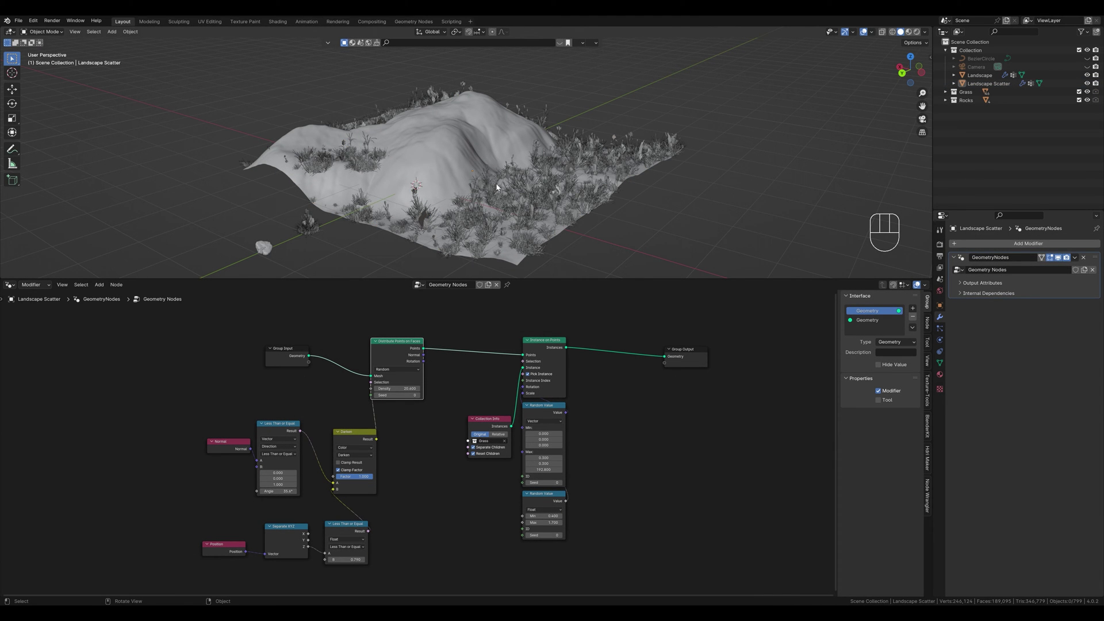
# Set the Distribute Points on Faces Density to about 67.6 and inspect the grass coverage.
pyautogui.moveTo(535, 166); pyautogui.dragTo(496, 158, button='middle')
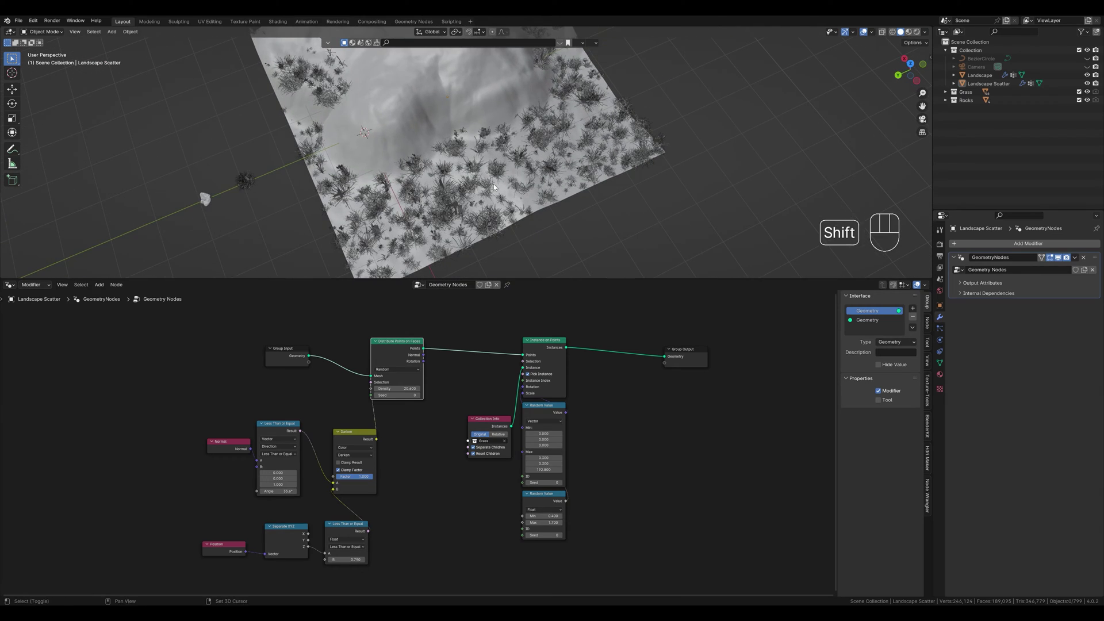
pyautogui.moveTo(406, 387); pyautogui.dragTo(479, 387)
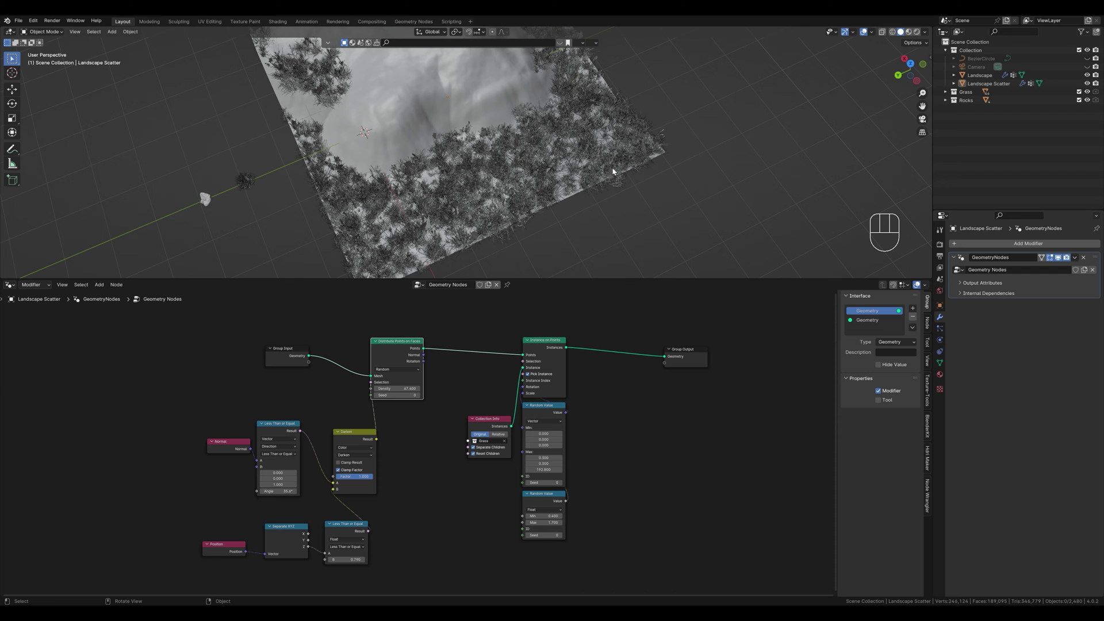
pyautogui.moveTo(560, 181); pyautogui.dragTo(579, 127, button='middle')
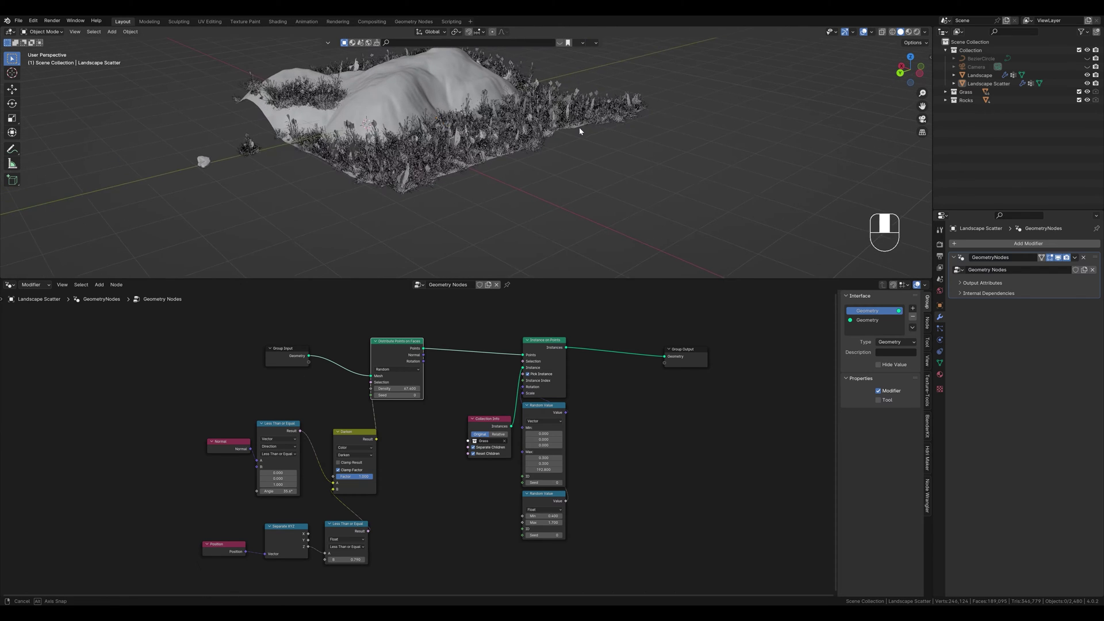
pyautogui.keyDown('shift'); pyautogui.moveTo(389, 110); pyautogui.dragTo(416, 141, button='middle'); pyautogui.keyUp('shift')
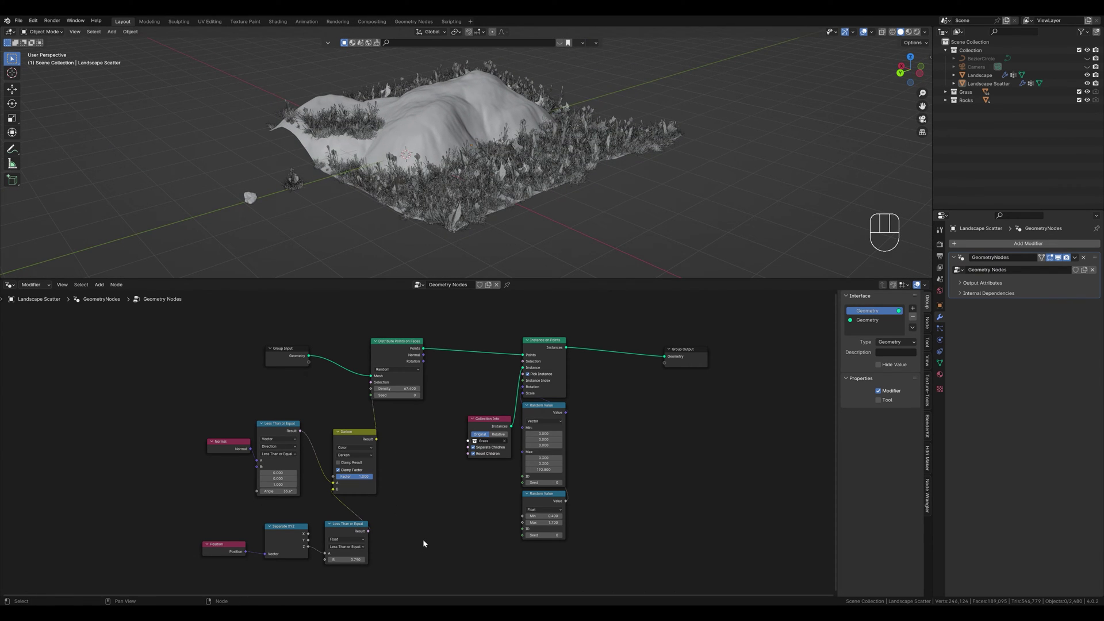
# Add a Noise Texture node to the right of the height Compare node.
pyautogui.hotkey('shift', 'a')
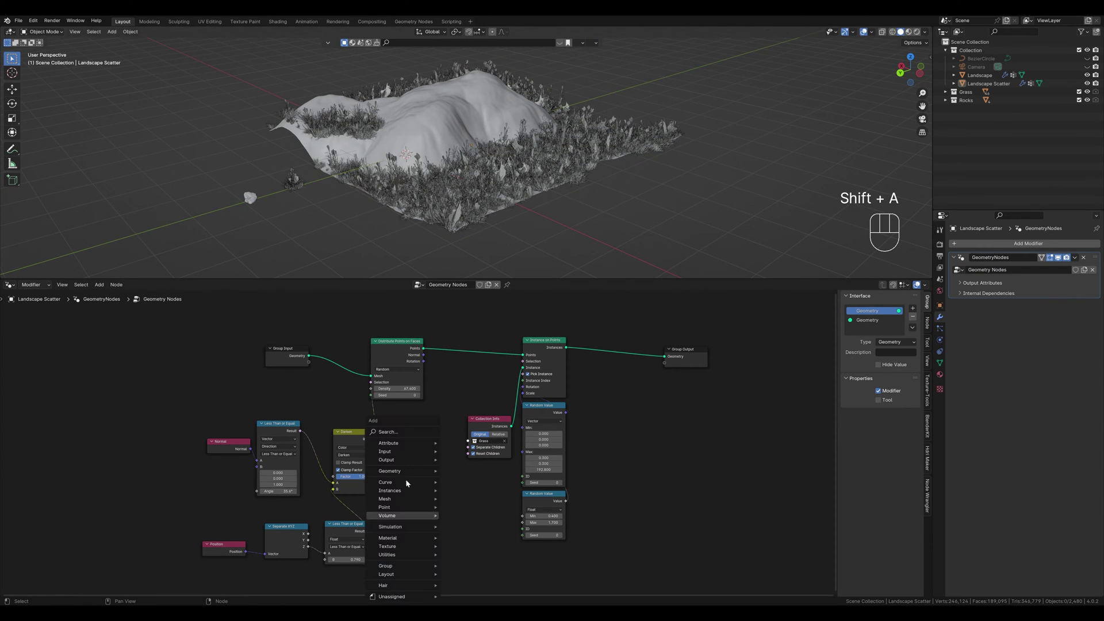
pyautogui.click(388, 431)
pyautogui.write('noise')
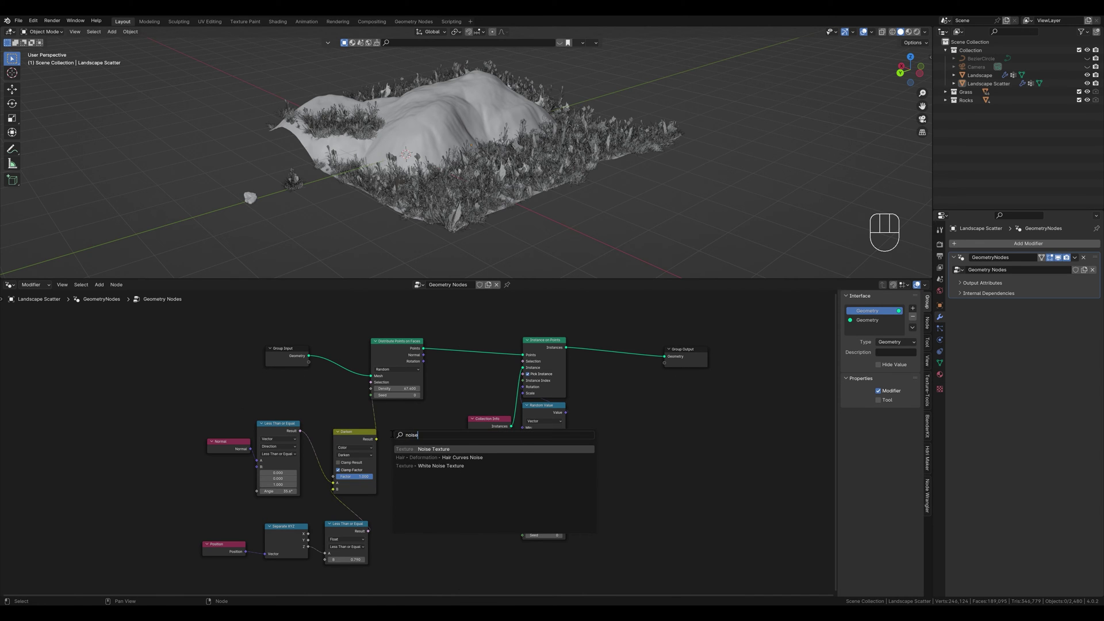
pyautogui.press('Return')
pyautogui.click(422, 525)
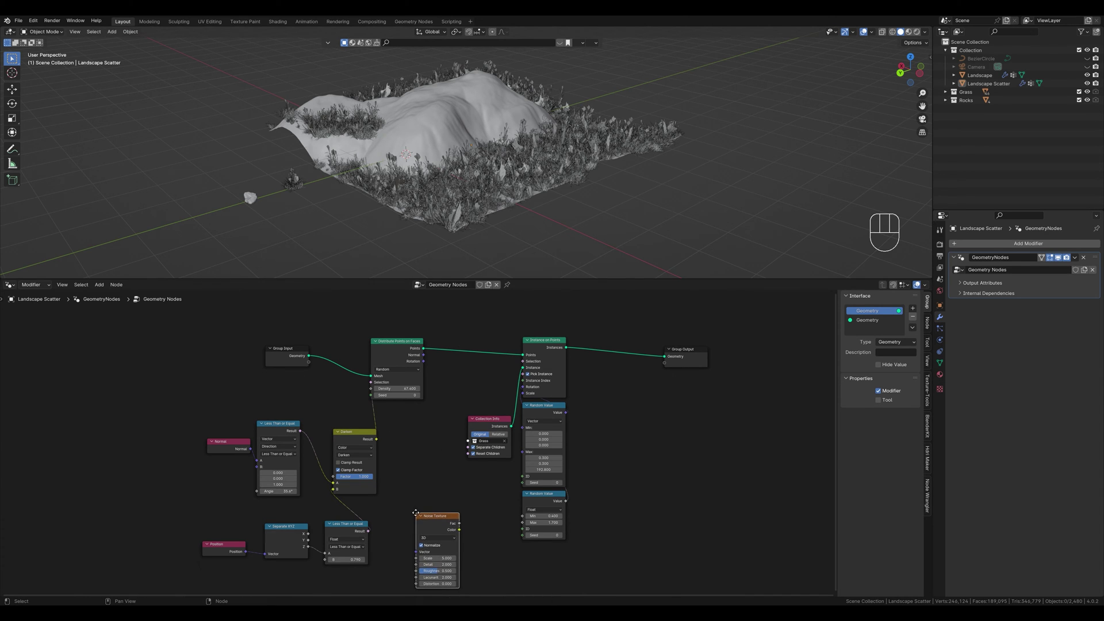
pyautogui.moveTo(416, 513); pyautogui.dragTo(430, 398, button='middle')
pyautogui.moveTo(453, 403); pyautogui.dragTo(454, 419)
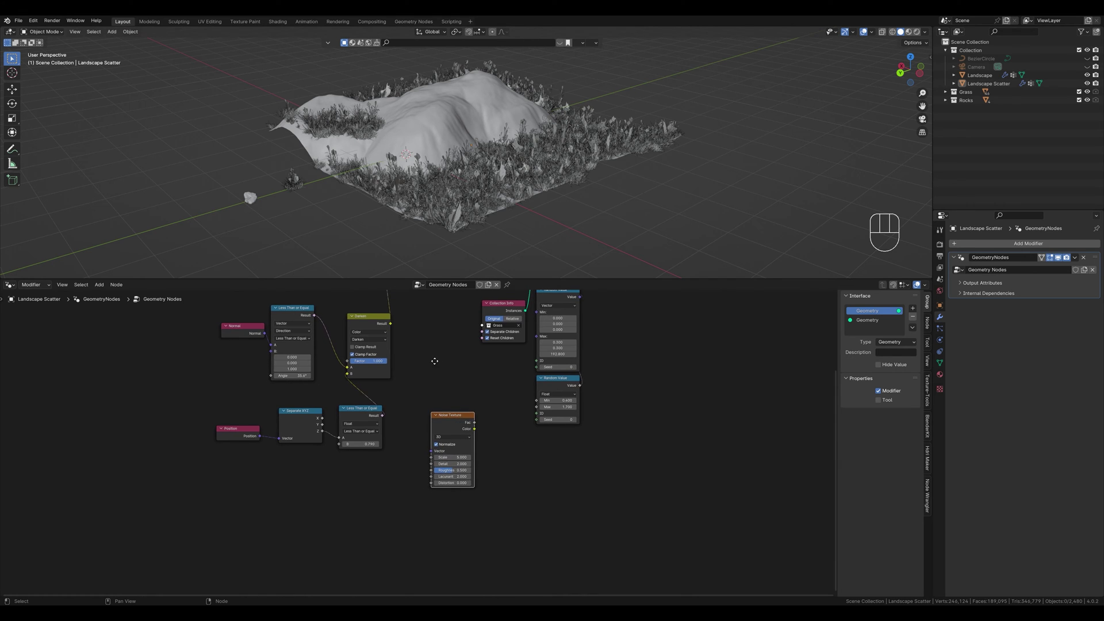
# Shift the instancing nodes and Distribute Points on Faces to the right to make room around the Noise Texture.
pyautogui.moveTo(434, 360); pyautogui.dragTo(439, 425, button='middle')
pyautogui.moveTo(599, 510); pyautogui.dragTo(515, 307)
pyautogui.moveTo(571, 334); pyautogui.dragTo(641, 333)
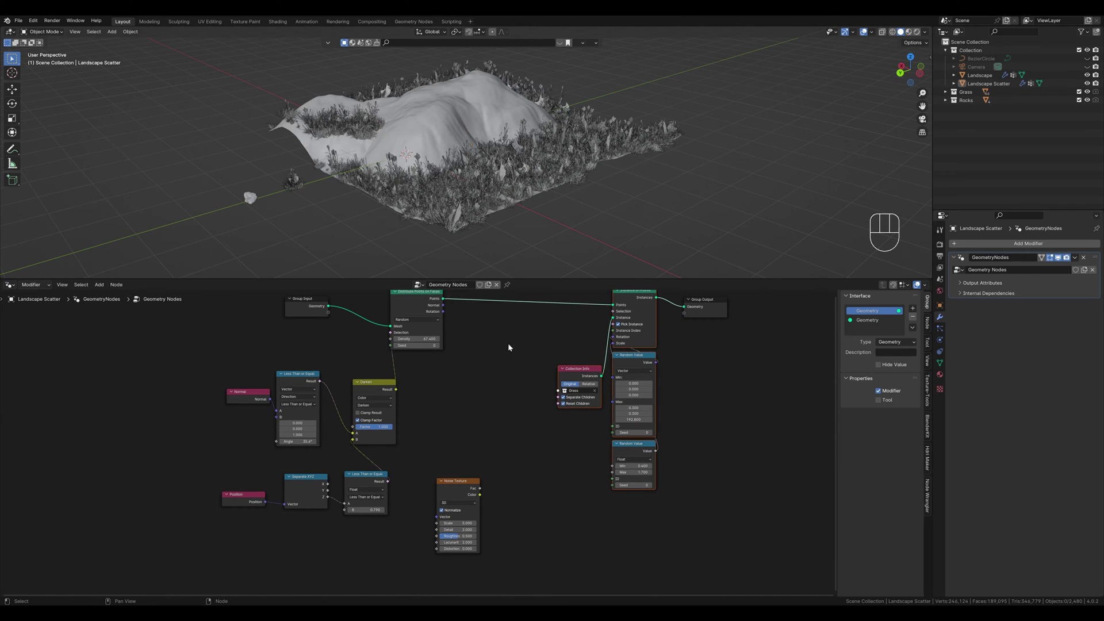
pyautogui.click(508, 344)
pyautogui.moveTo(416, 310); pyautogui.dragTo(505, 333)
pyautogui.click(471, 476)
pyautogui.moveTo(470, 475); pyautogui.dragTo(455, 454)
pyautogui.scroll(1, 455, 454)
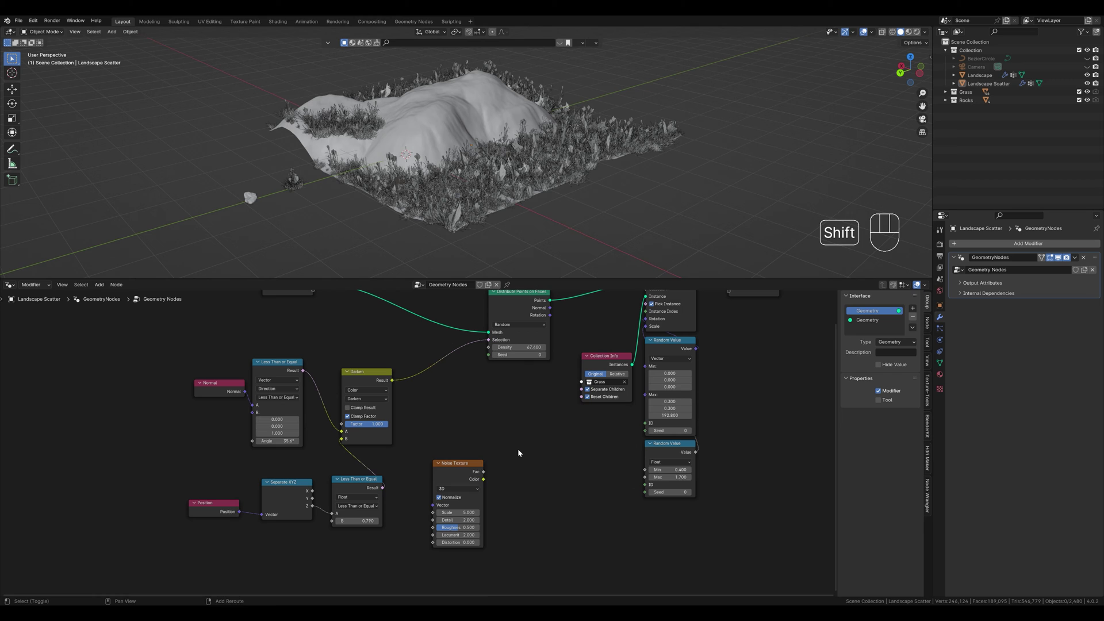
# Add a Color Ramp node to the right of the Noise Texture.
pyautogui.hotkey('shift', 'a')
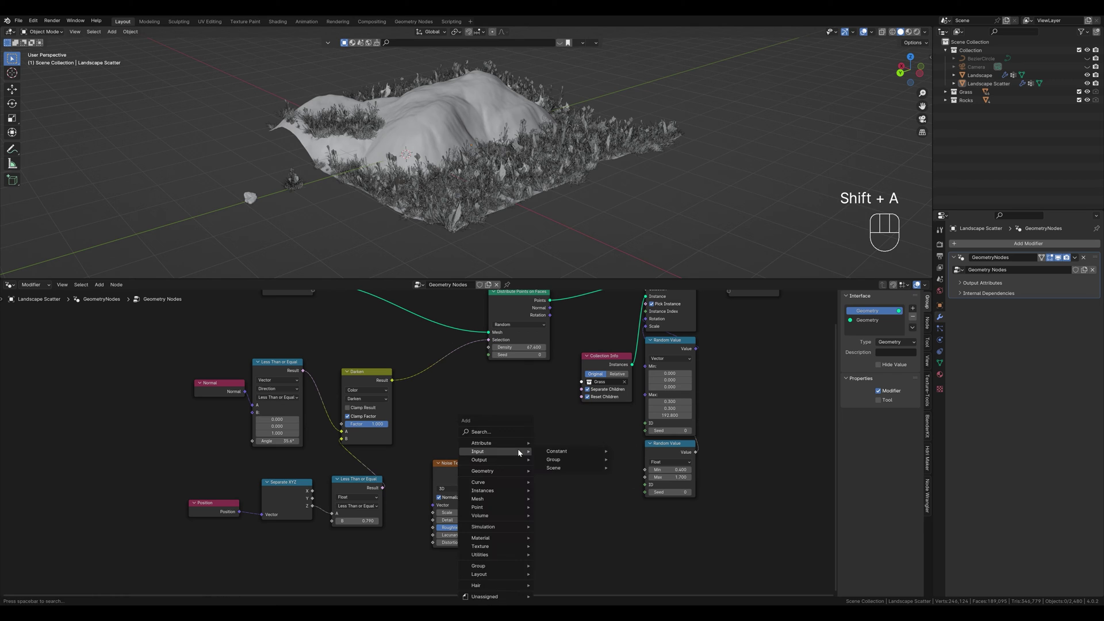
pyautogui.click(488, 432)
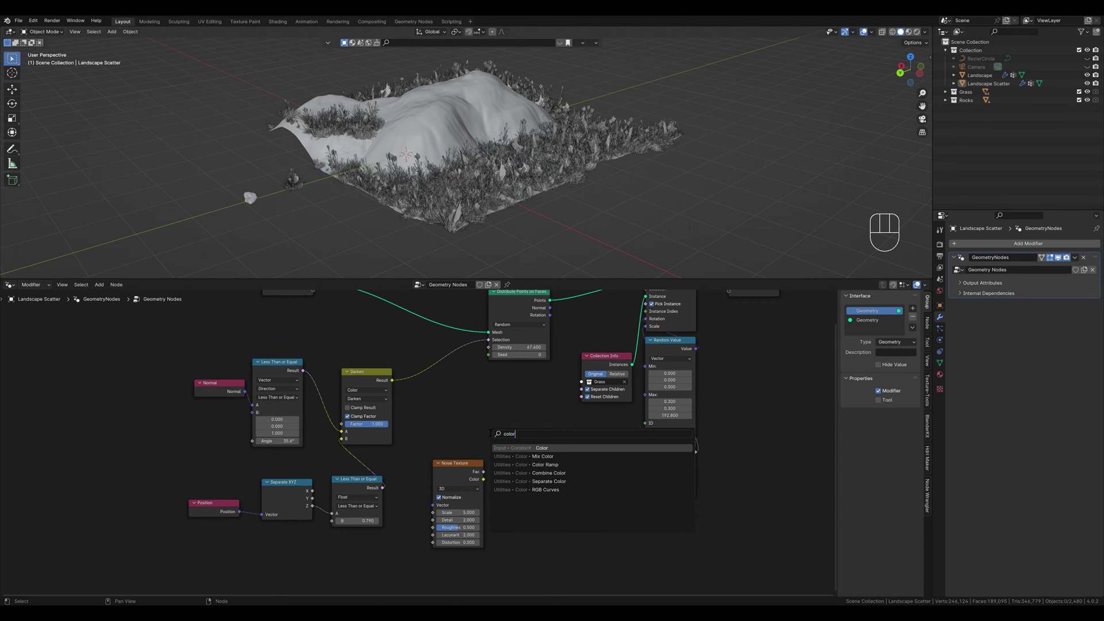
pyautogui.press('Down')
pyautogui.press('Return')
pyautogui.click(489, 432)
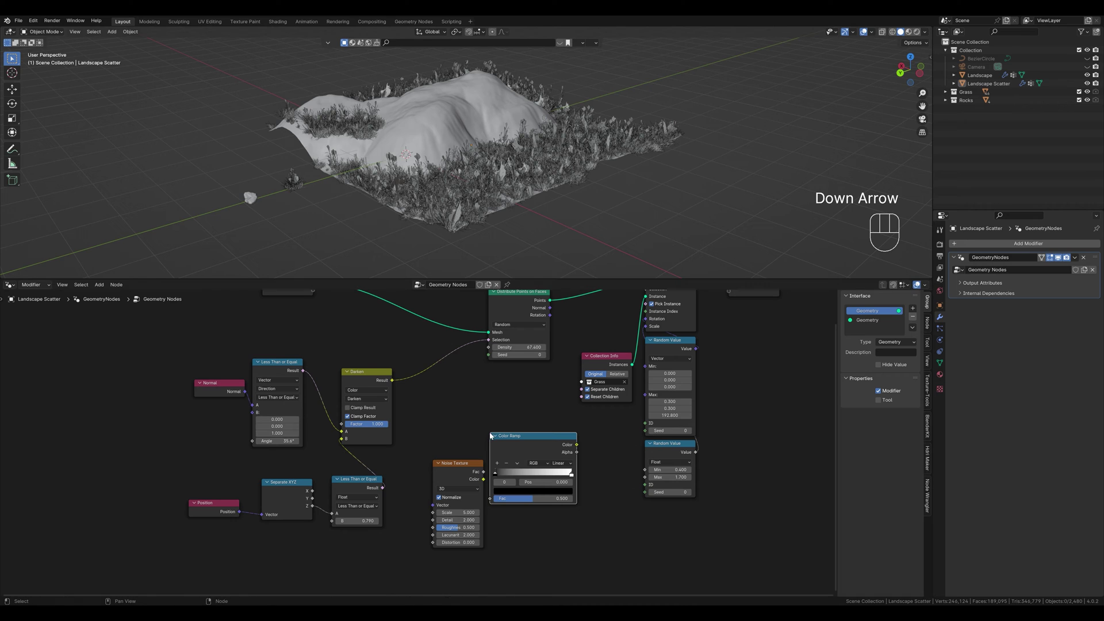
# Connect the Noise Texture to the Color Ramp's Fac and the ramp's Color to the Distribute node's Selection.
pyautogui.moveTo(487, 473); pyautogui.dragTo(489, 503)
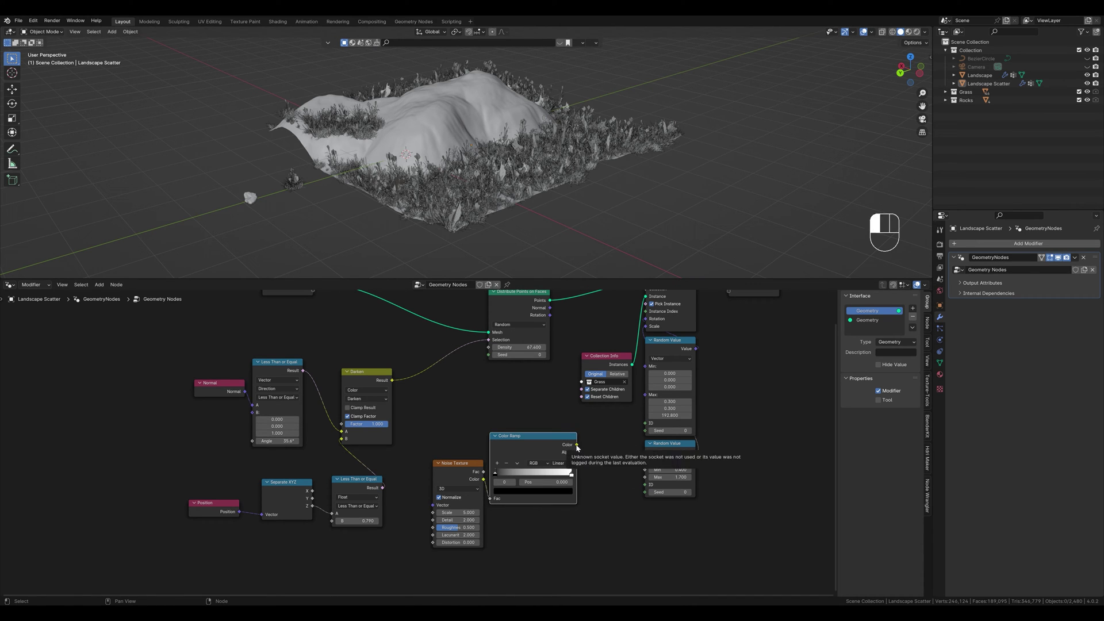
pyautogui.moveTo(576, 444); pyautogui.dragTo(486, 343)
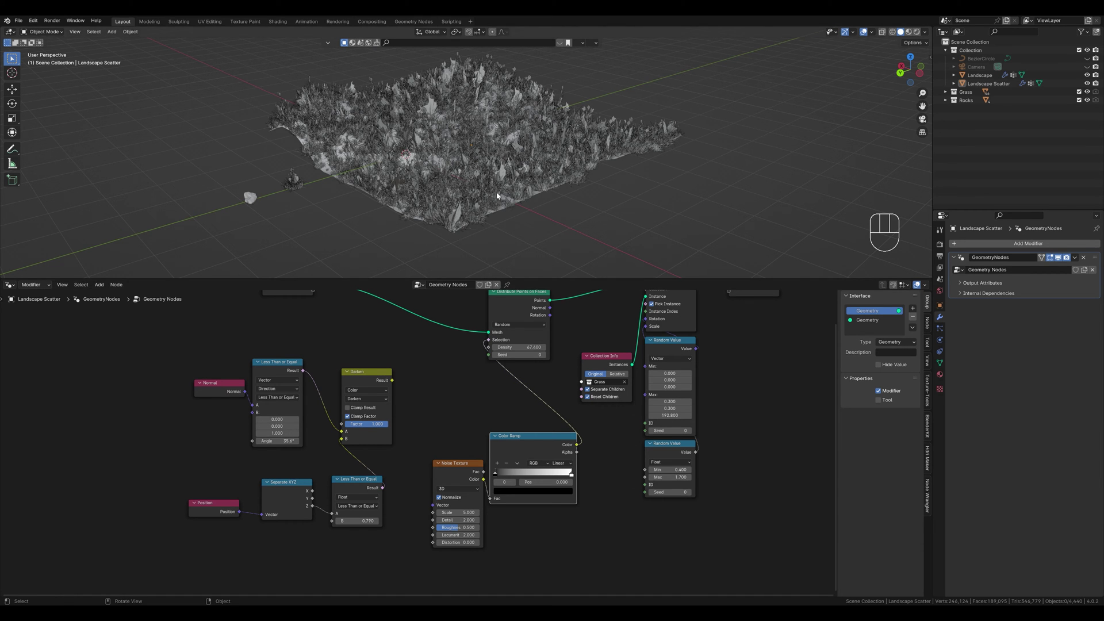
pyautogui.moveTo(497, 195); pyautogui.dragTo(494, 262, button='middle')
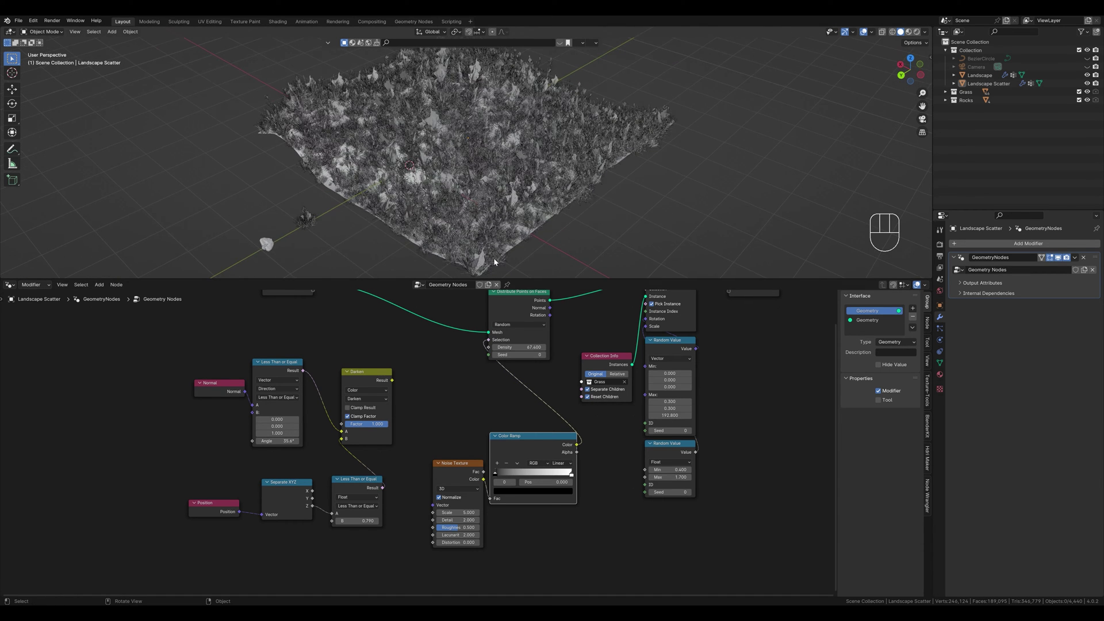
# Set the Noise Texture Scale to about 0.77 and move the Color Ramp's black stop to about 0.511 for patchy grass.
pyautogui.click(459, 511)
pyautogui.write('4')
pyautogui.press('Return')
pyautogui.moveTo(495, 476); pyautogui.dragTo(538, 482)
pyautogui.keyDown('shift'); pyautogui.moveTo(458, 512); pyautogui.dragTo(514, 513); pyautogui.keyUp('shift')
pyautogui.moveTo(536, 474); pyautogui.dragTo(534, 477)
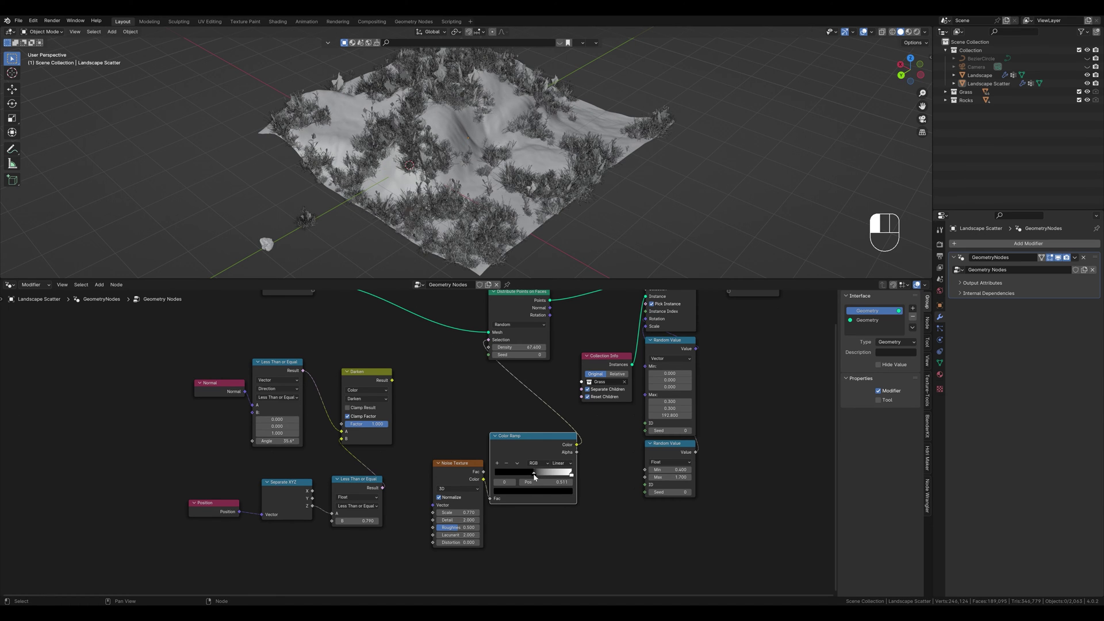
pyautogui.moveTo(624, 155); pyautogui.dragTo(538, 210, button='middle')
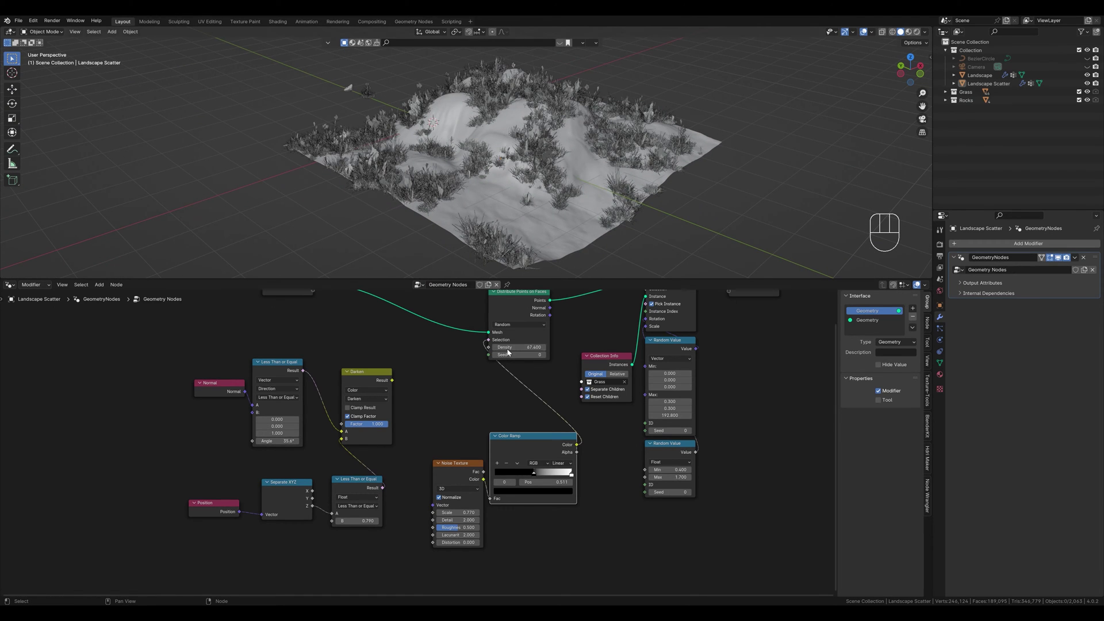
# Duplicate the Darken node and place the copy between the original and the Distribute node.
pyautogui.click(366, 377)
pyautogui.hotkey('shift', 'd')
pyautogui.click(441, 361)
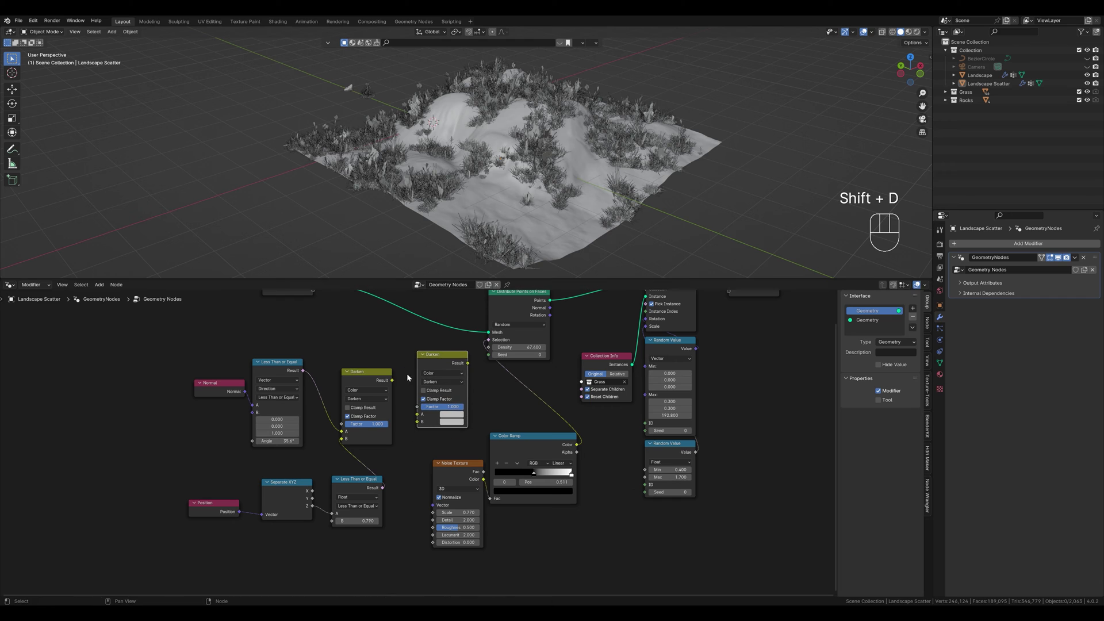
# Feed the first Darken result and the Color Ramp's Color into the duplicate's A and B, and its Result into Selection.
pyautogui.moveTo(393, 381); pyautogui.dragTo(417, 414)
pyautogui.moveTo(577, 445); pyautogui.dragTo(418, 422)
pyautogui.moveTo(468, 364); pyautogui.dragTo(487, 343)
pyautogui.moveTo(623, 170); pyautogui.dragTo(494, 174, button='middle')
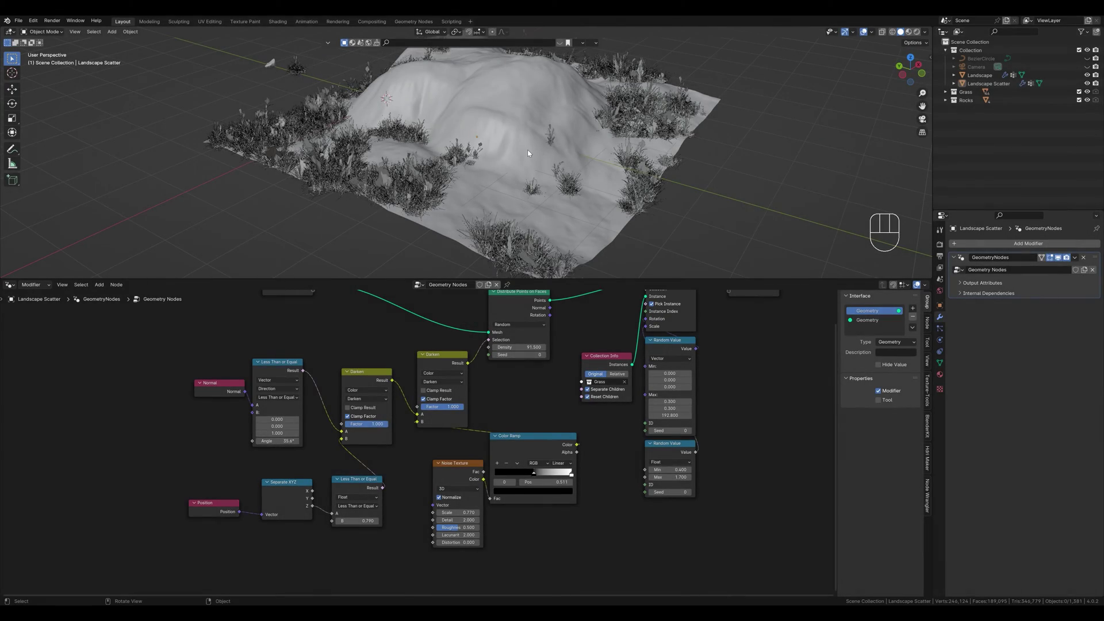
pyautogui.scroll(5, 543, 208)
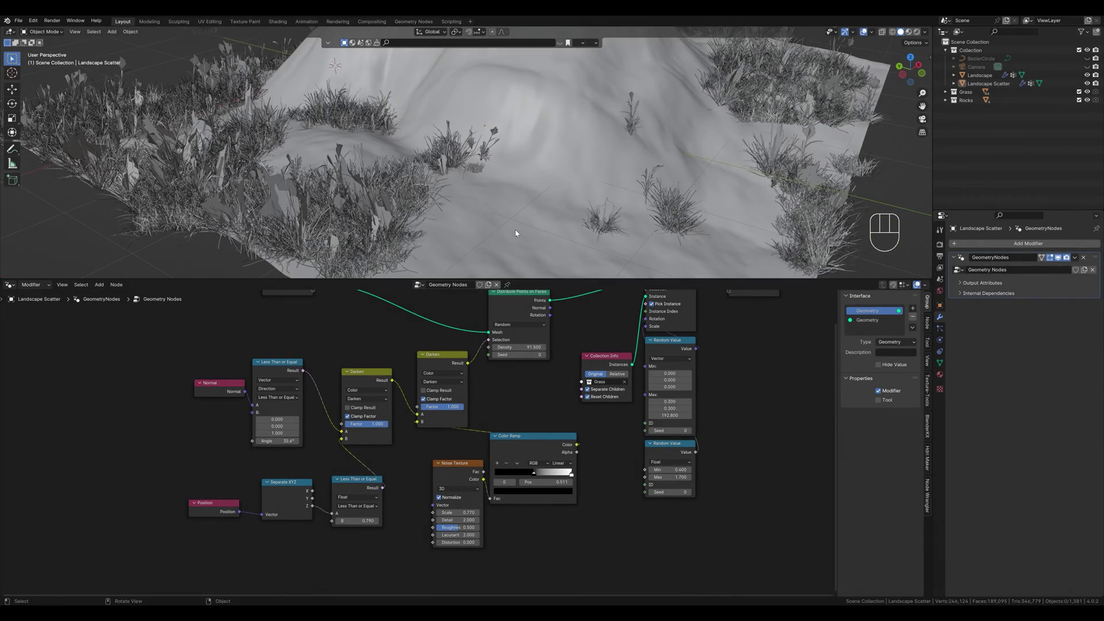
# Switch the grass Distribute Points on Faces node from Random to Poisson Disk distribution.
pyautogui.scroll(6, 495, 227)
pyautogui.keyDown('shift'); pyautogui.moveTo(495, 224); pyautogui.dragTo(476, 192, button='middle'); pyautogui.keyUp('shift')
pyautogui.scroll(-4, 390, 180)
pyautogui.scroll(-5, 476, 192)
pyautogui.moveTo(482, 115); pyautogui.dragTo(477, 164, button='middle')
pyautogui.scroll(-2, 482, 135)
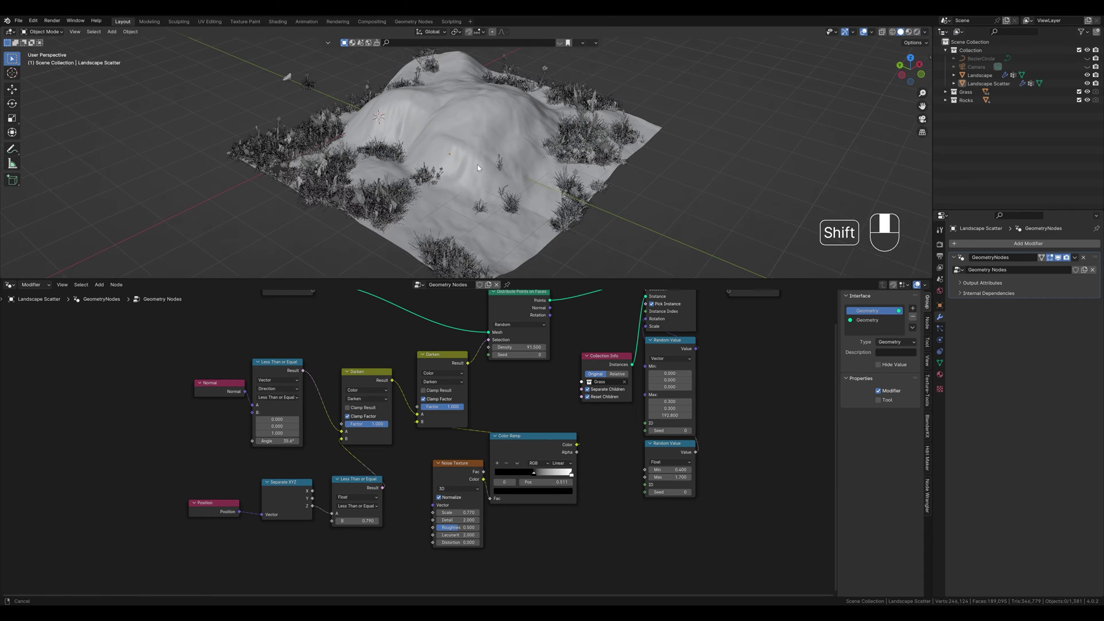
pyautogui.click(512, 326)
pyautogui.click(508, 350)
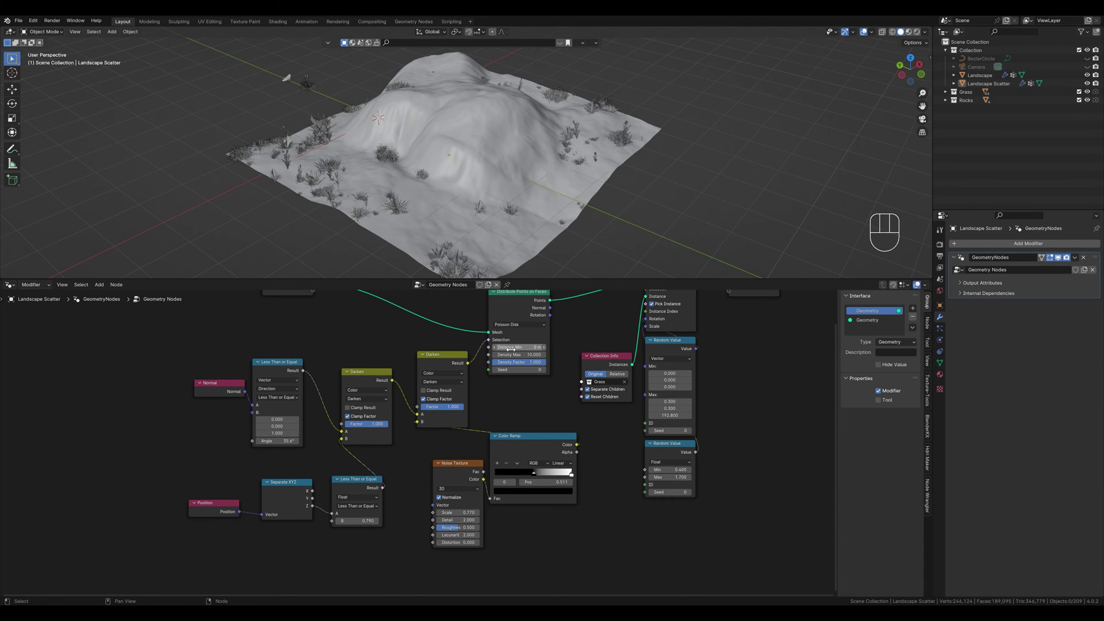
pyautogui.moveTo(469, 239); pyautogui.dragTo(465, 233, button='middle')
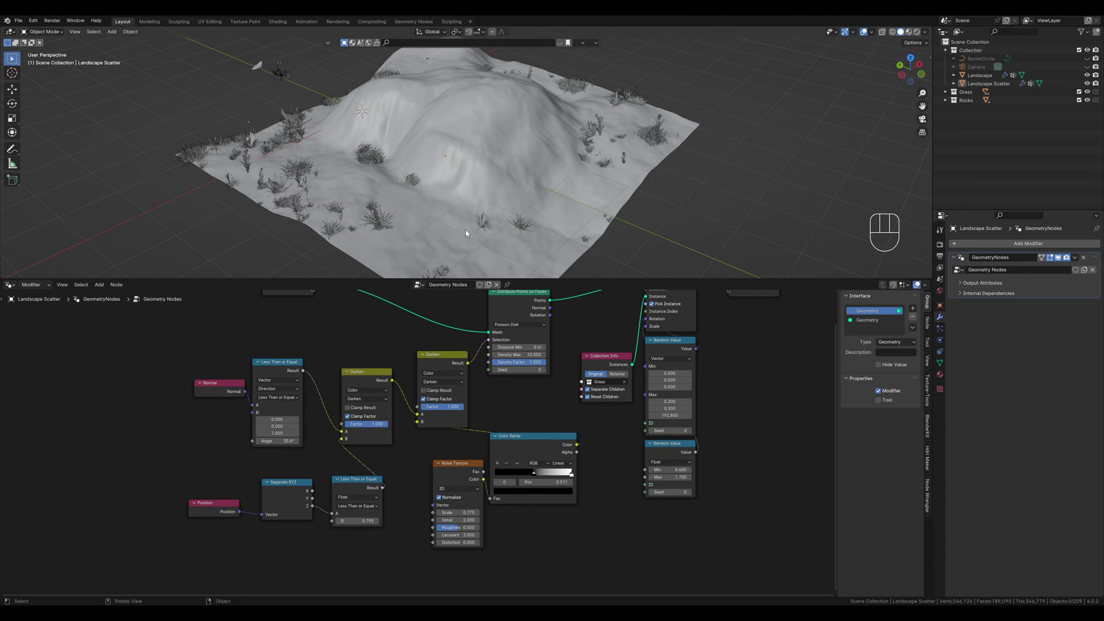
# Set the grass Distribute node's Distance Min to 0.01 m and its Density Max to 70.
pyautogui.moveTo(509, 356)
pyautogui.mouseDown()
pyautogui.moveTo(543, 355)
pyautogui.moveTo(508, 347)
pyautogui.mouseUp()
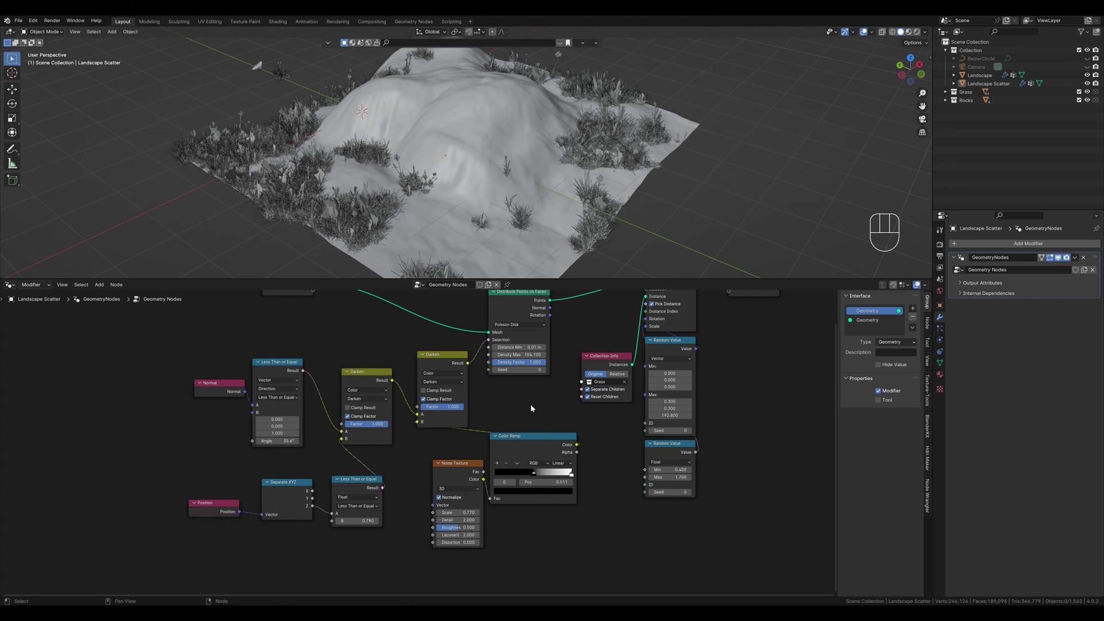
pyautogui.click(530, 356)
pyautogui.write('7')
pyautogui.press('Return')
pyautogui.click(526, 356)
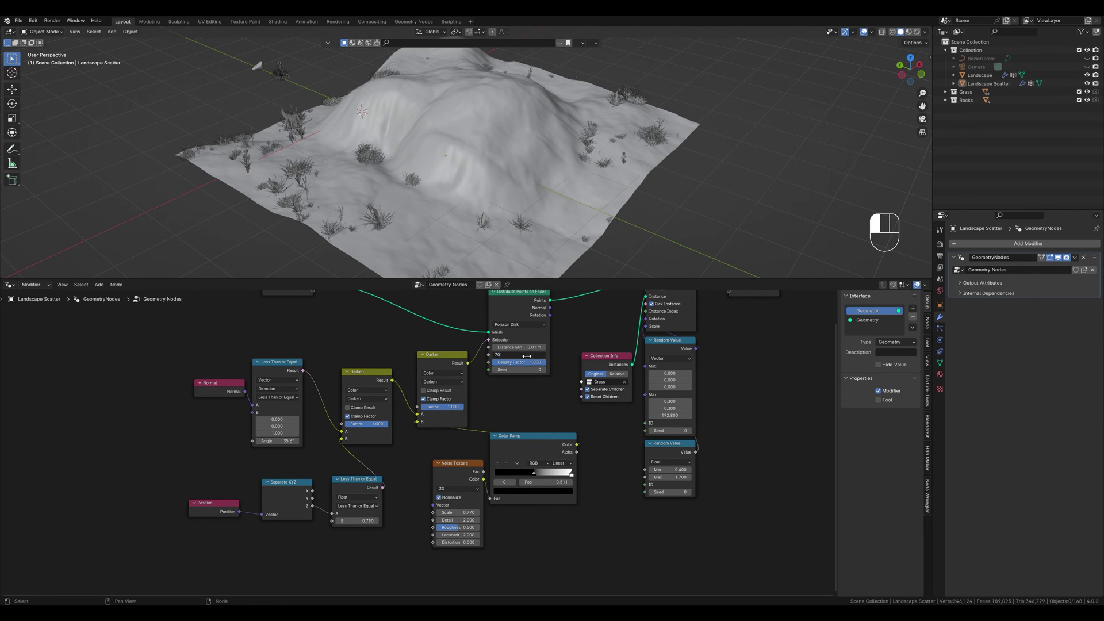
pyautogui.write('70')
pyautogui.press('Return')
pyautogui.moveTo(450, 189); pyautogui.dragTo(388, 209, button='middle')
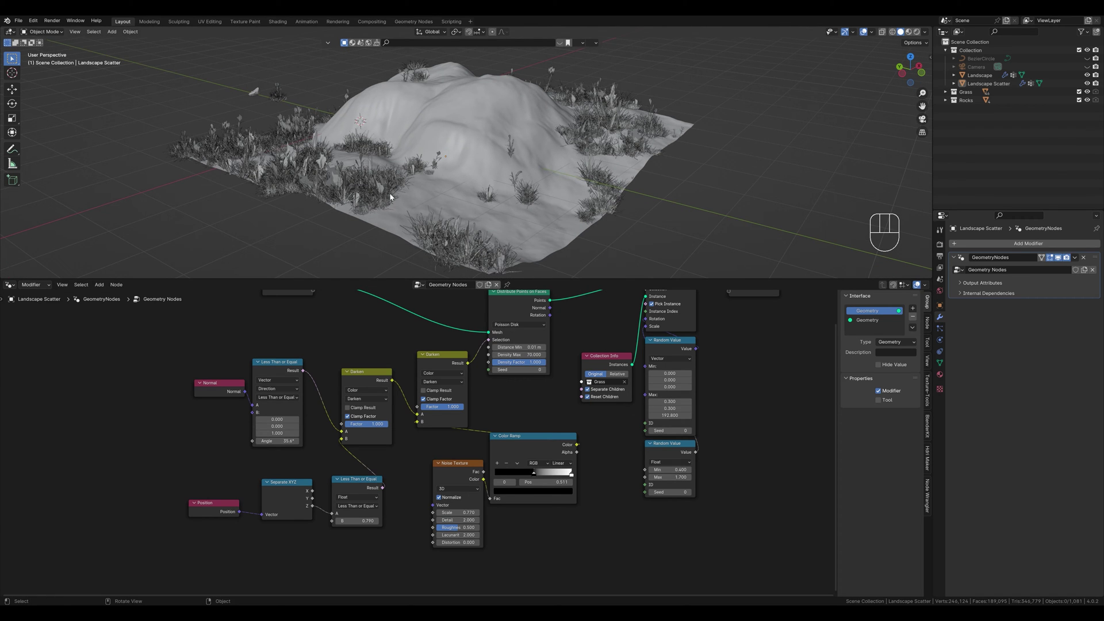
pyautogui.moveTo(479, 198); pyautogui.dragTo(448, 184, button='middle')
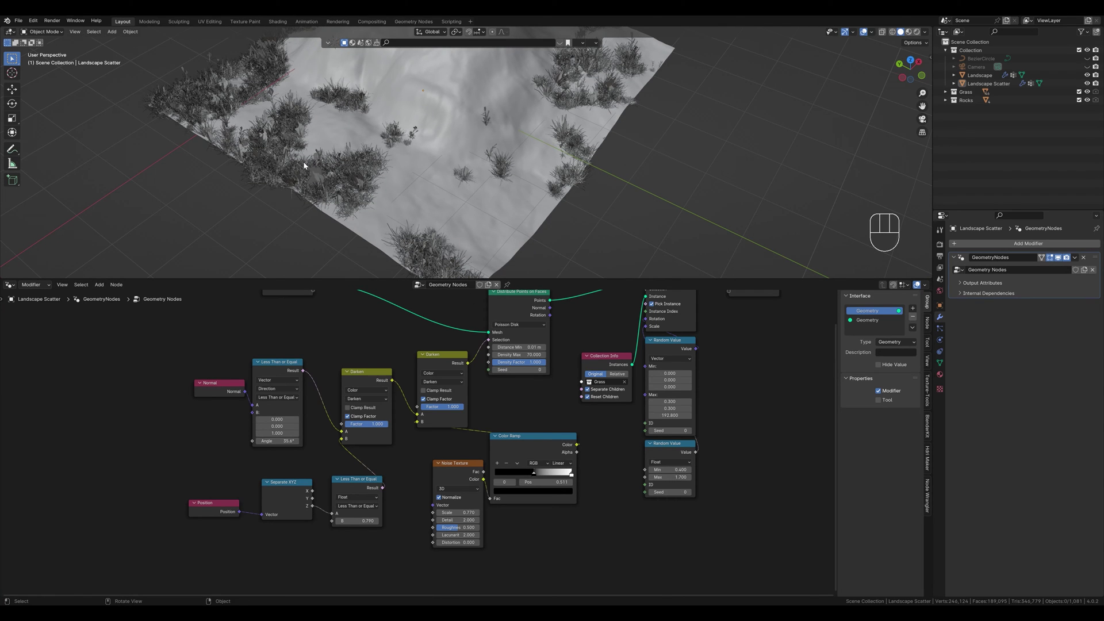
# Duplicate the Color Ramp and feed the Noise Texture's Color into the copy's Fac.
pyautogui.moveTo(457, 463); pyautogui.dragTo(535, 514)
pyautogui.scroll(-2, 418, 525)
pyautogui.click(498, 441)
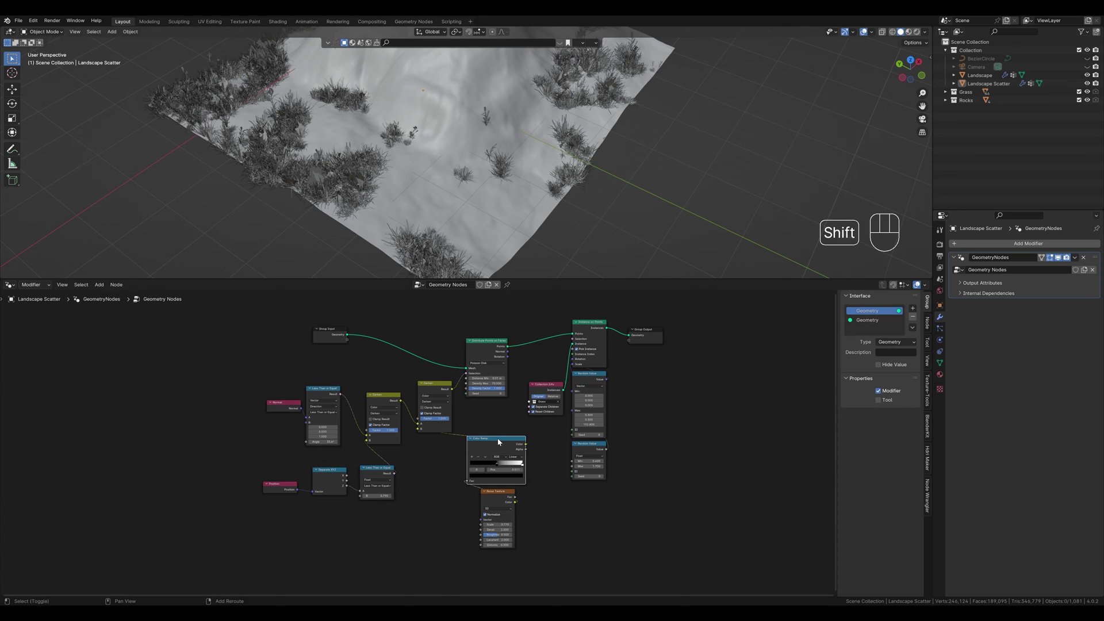
pyautogui.hotkey('shift', 'd')
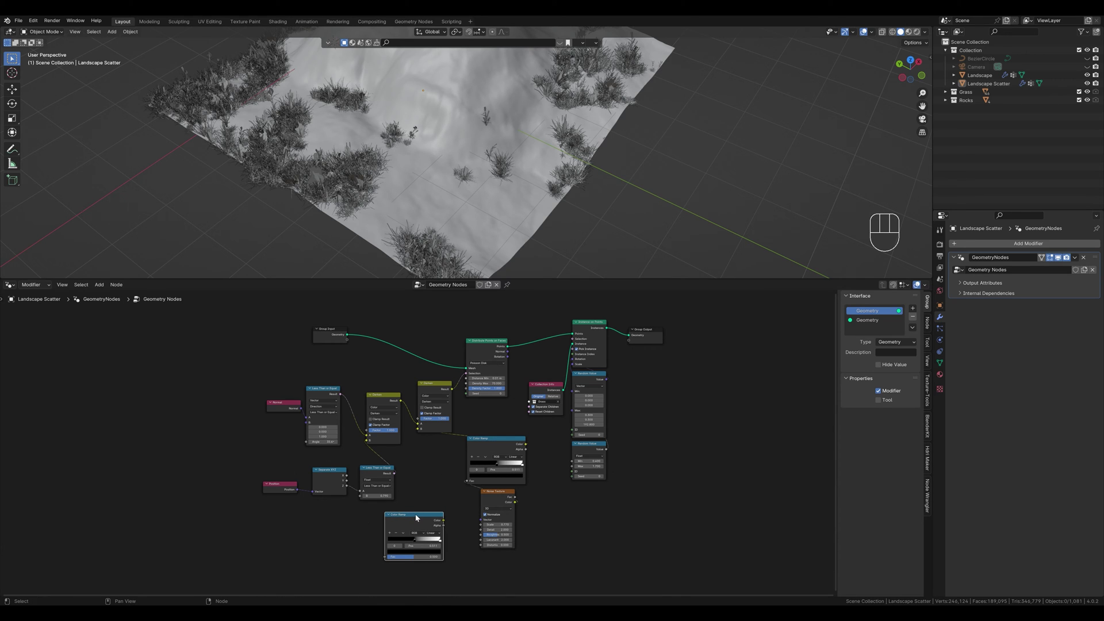
pyautogui.moveTo(515, 502); pyautogui.dragTo(385, 557)
pyautogui.moveTo(412, 520); pyautogui.dragTo(423, 327)
# Shift the mask nodes aside, place the duplicate Color Ramp before the Distribute node, and connect its Color to Density Factor.
pyautogui.moveTo(272, 571); pyautogui.dragTo(437, 449)
pyautogui.moveTo(437, 449); pyautogui.dragTo(401, 495)
pyautogui.moveTo(432, 327); pyautogui.dragTo(364, 430)
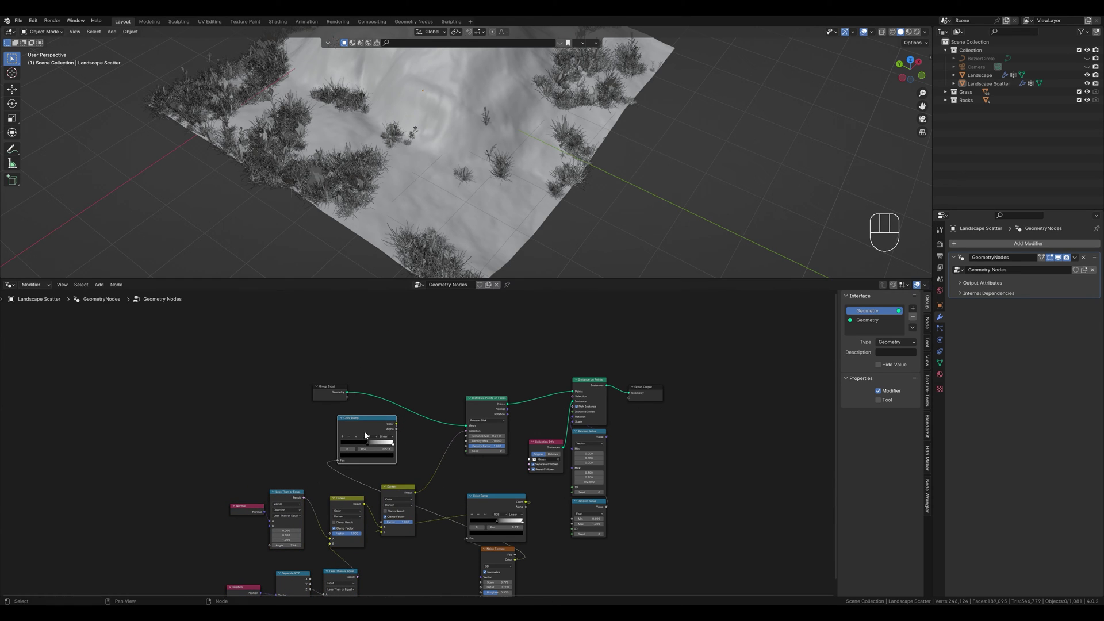
pyautogui.scroll(3, 364, 430)
pyautogui.moveTo(344, 348); pyautogui.dragTo(362, 350)
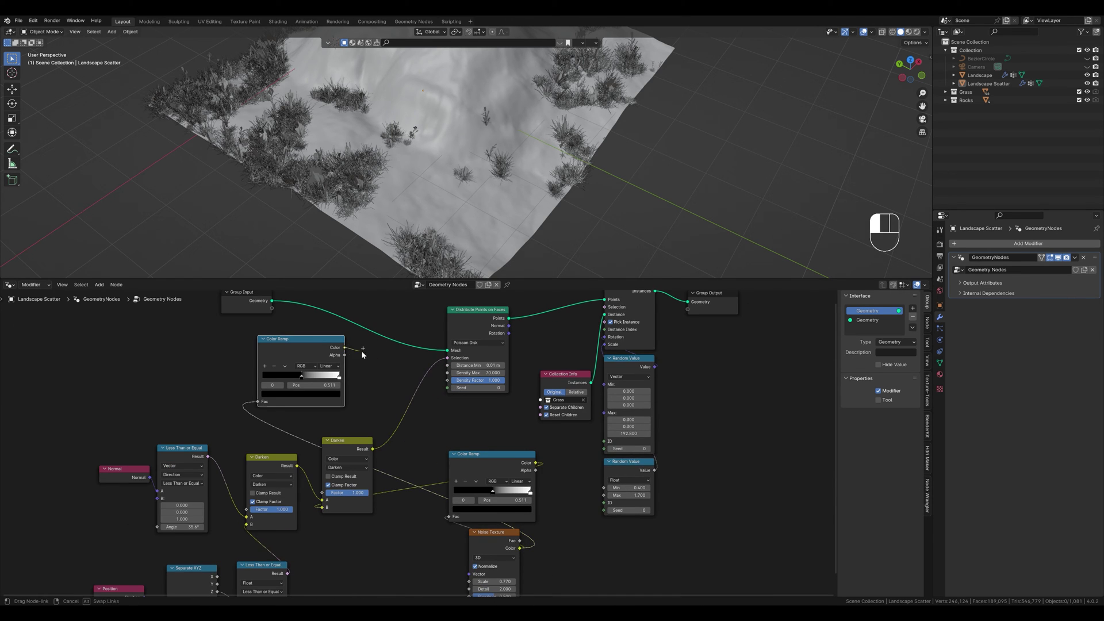
pyautogui.moveTo(447, 384); pyautogui.dragTo(448, 382)
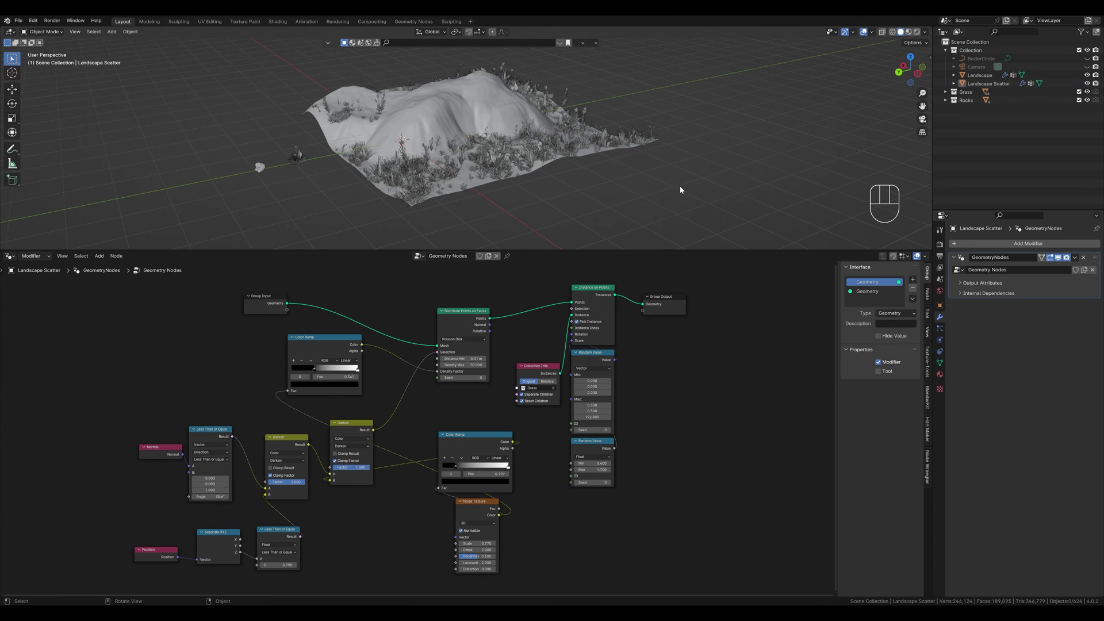
# Duplicate the whole grass scatter node setup, without Group Input and Output, and place the copy above the original.
pyautogui.moveTo(676, 174); pyautogui.dragTo(518, 168, button='middle')
pyautogui.moveTo(627, 178); pyautogui.dragTo(591, 167, button='middle')
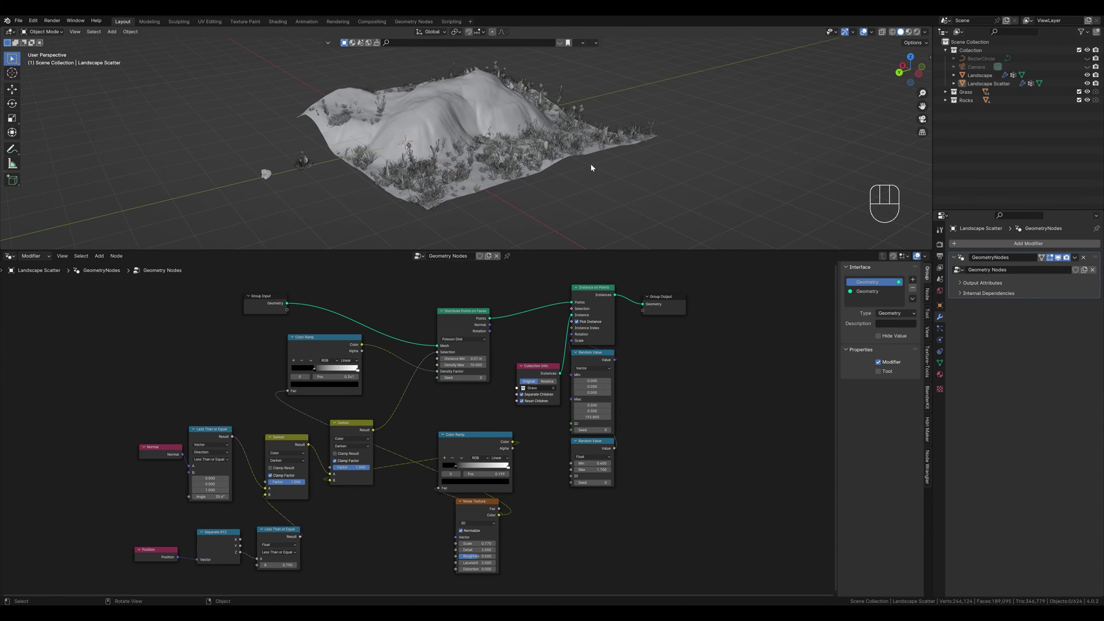
pyautogui.click(266, 174)
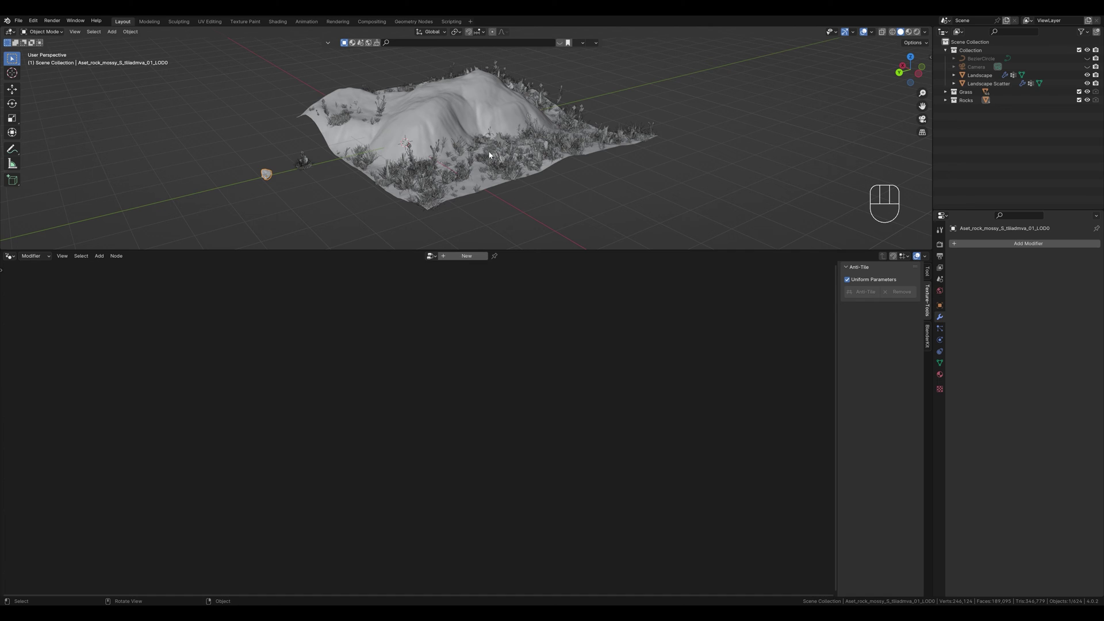
pyautogui.click(425, 175)
pyautogui.scroll(-3, 466, 339)
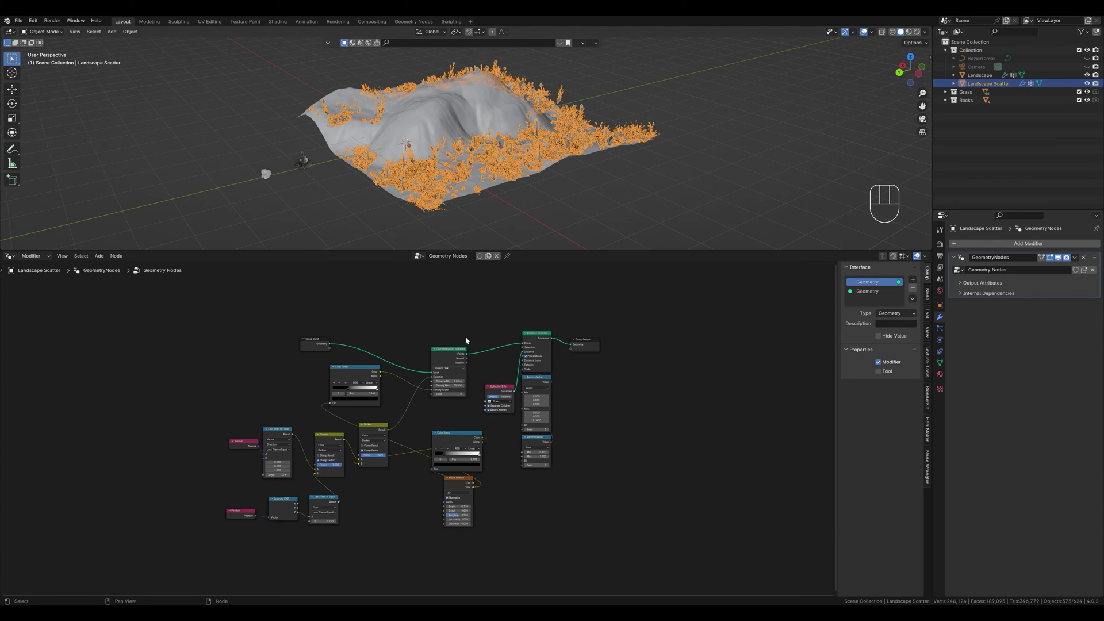
pyautogui.moveTo(244, 543); pyautogui.dragTo(551, 361)
pyautogui.hotkey('shift', 'd')
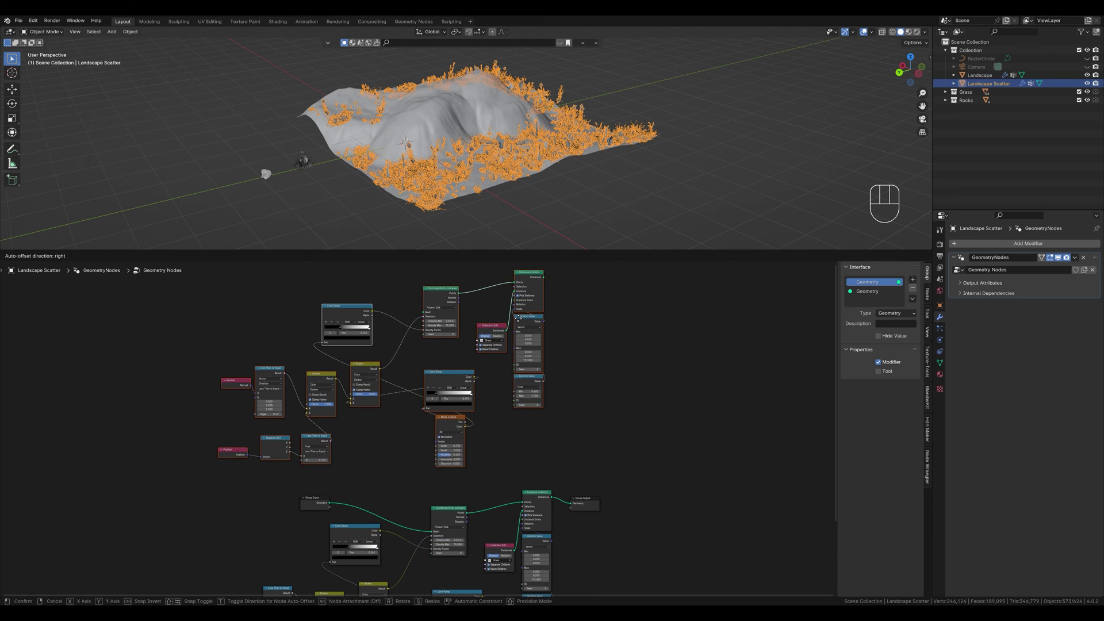
pyautogui.click(401, 455)
# Feed the Group Input Geometry into the duplicated Distribute node's Mesh and set the duplicated Collection Info to Rocks.
pyautogui.scroll(2, 401, 456)
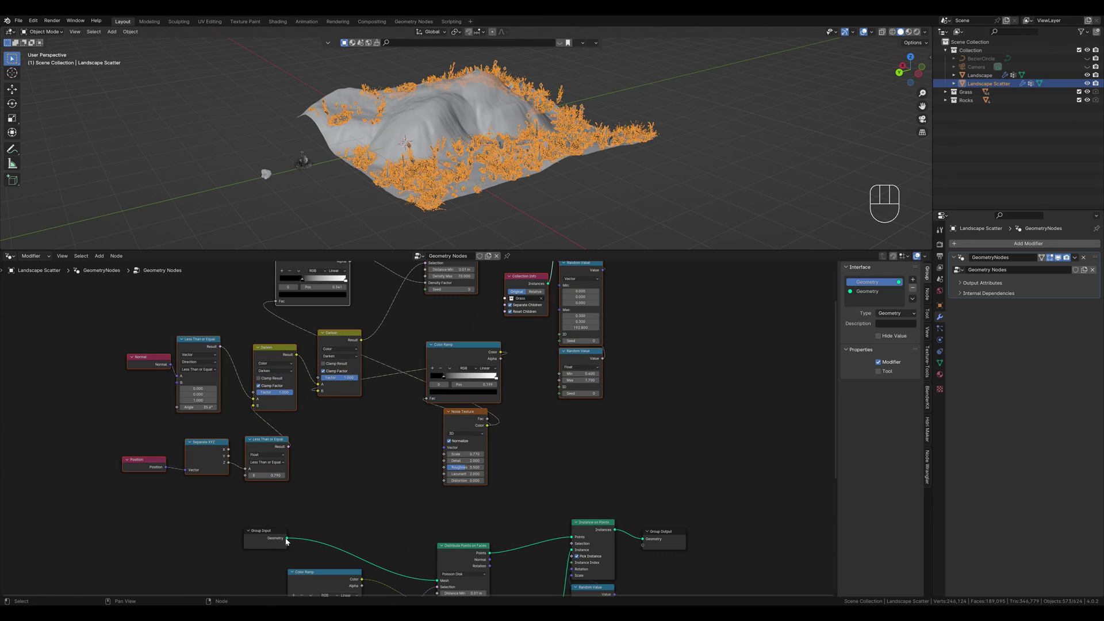
pyautogui.moveTo(286, 540); pyautogui.dragTo(425, 363)
pyautogui.scroll(2, 515, 427)
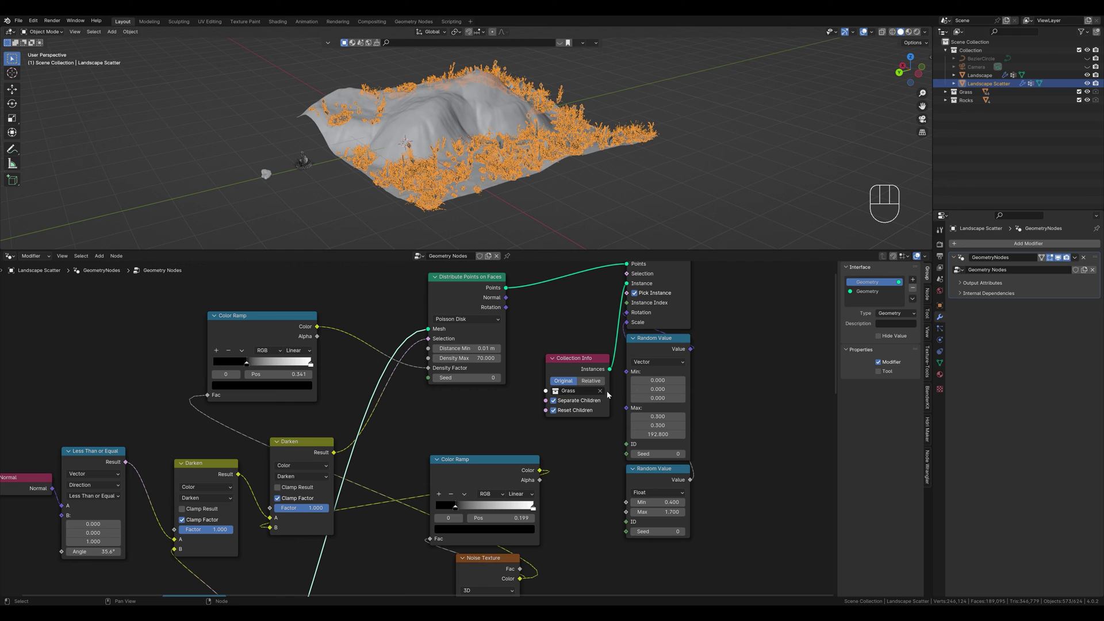
pyautogui.click(568, 392)
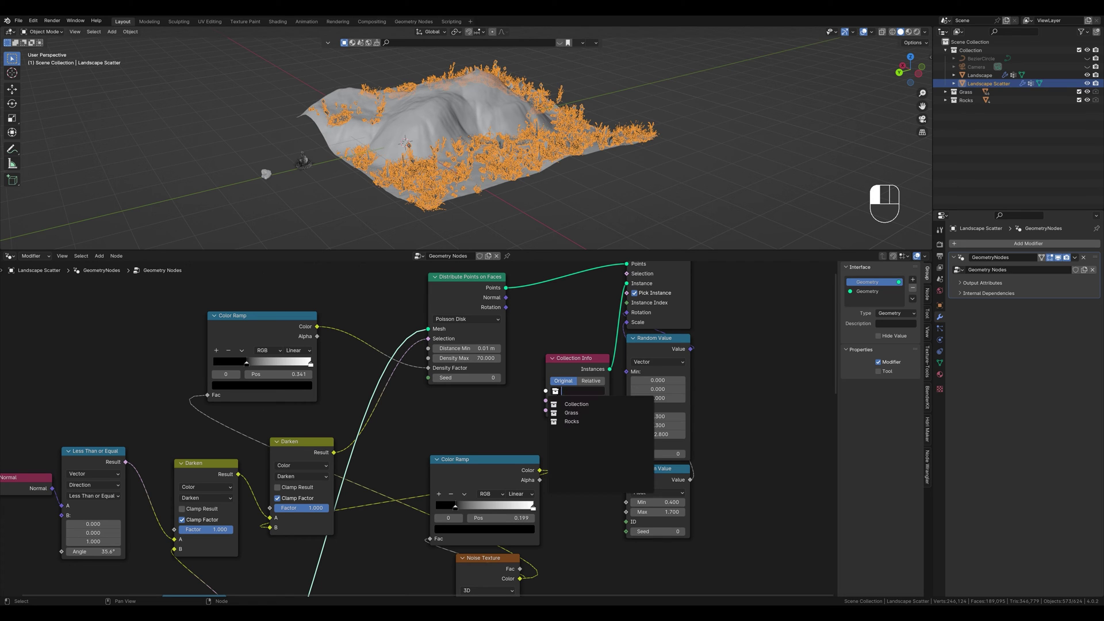
pyautogui.click(570, 422)
# Connect the Instances of the rock setup's Instance on Points node to the Group Output Geometry.
pyautogui.scroll(-4, 571, 423)
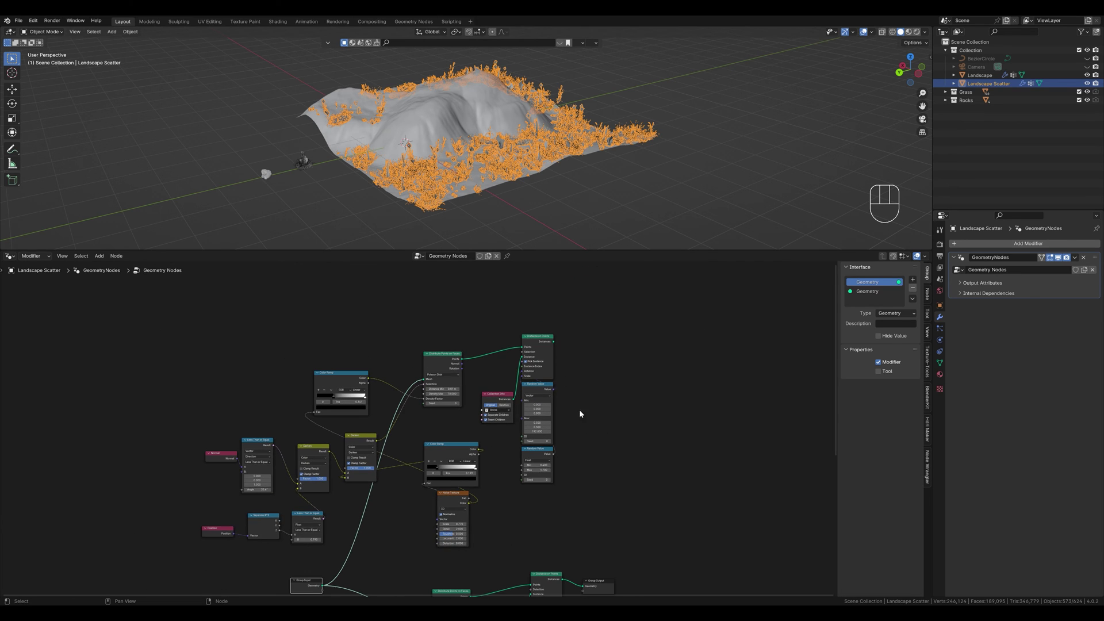
pyautogui.moveTo(553, 342); pyautogui.dragTo(583, 564)
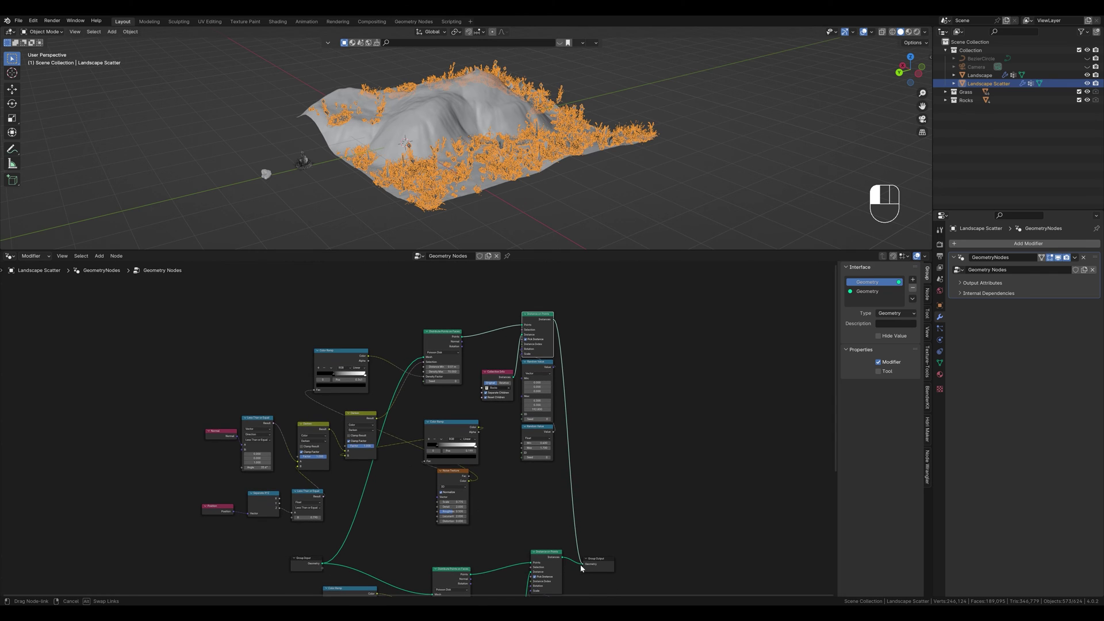
pyautogui.moveTo(649, 150); pyautogui.dragTo(440, 181, button='middle')
pyautogui.scroll(3, 531, 164)
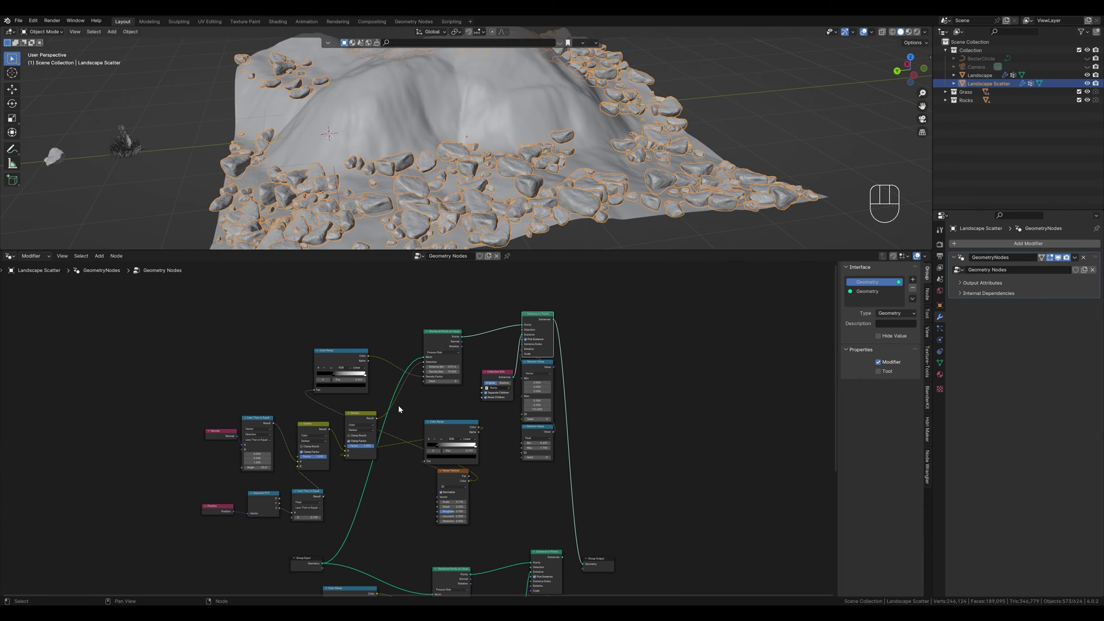
# Set the rock setup's Density Max to 27.9 and its float Random Value Max to 2.
pyautogui.scroll(2, 397, 405)
pyautogui.moveTo(457, 338); pyautogui.dragTo(409, 338)
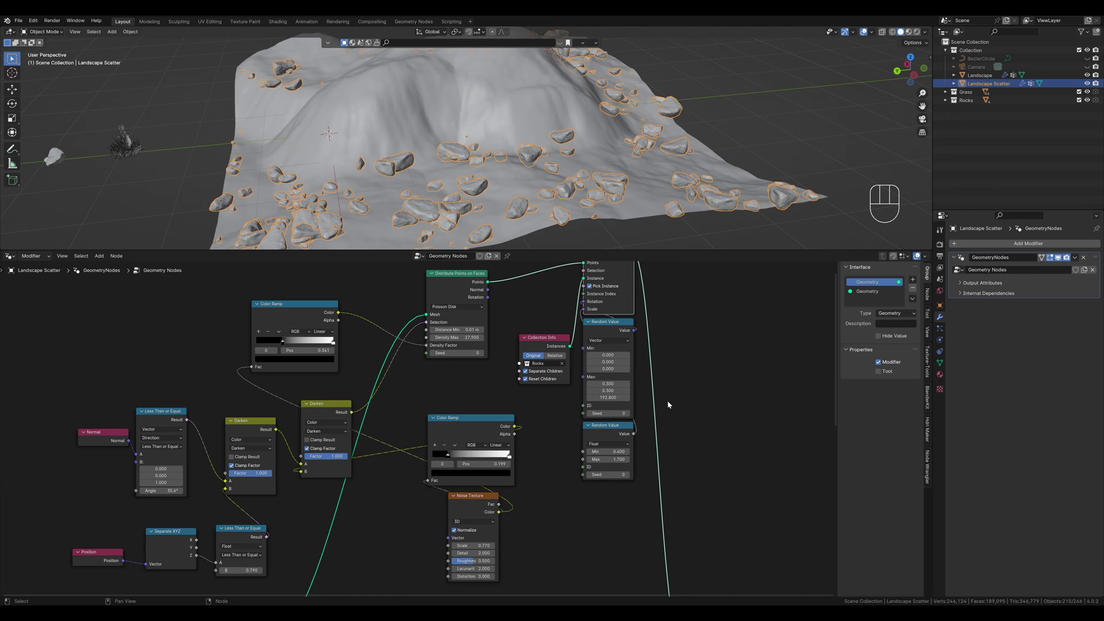
pyautogui.click(618, 462)
pyautogui.write('2')
pyautogui.press('Return')
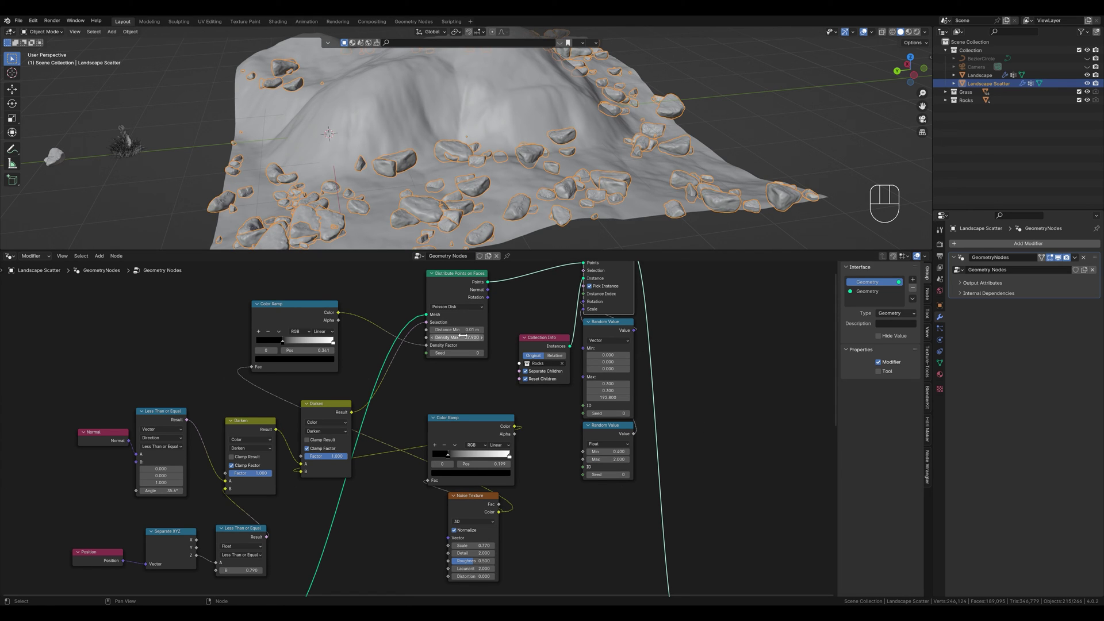
# Raise the rock Distribute node's Distance Min to about 0.36 m and change its Seed for a different layout.
pyautogui.keyDown('shift'); pyautogui.moveTo(460, 329); pyautogui.dragTo(506, 329); pyautogui.keyUp('shift')
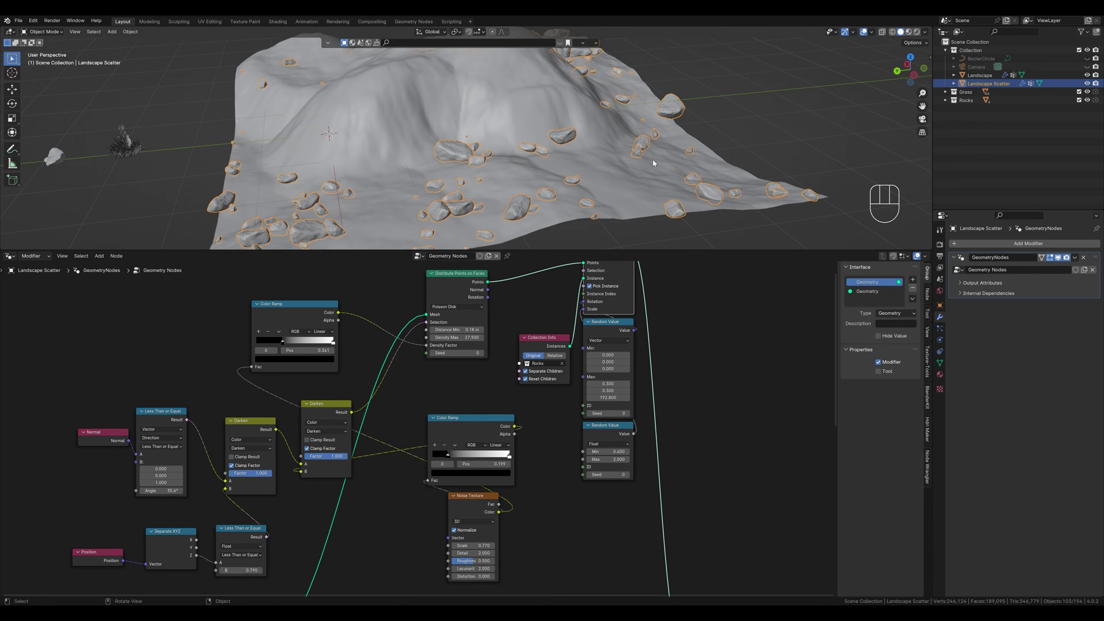
pyautogui.moveTo(483, 141); pyautogui.dragTo(516, 162, button='middle')
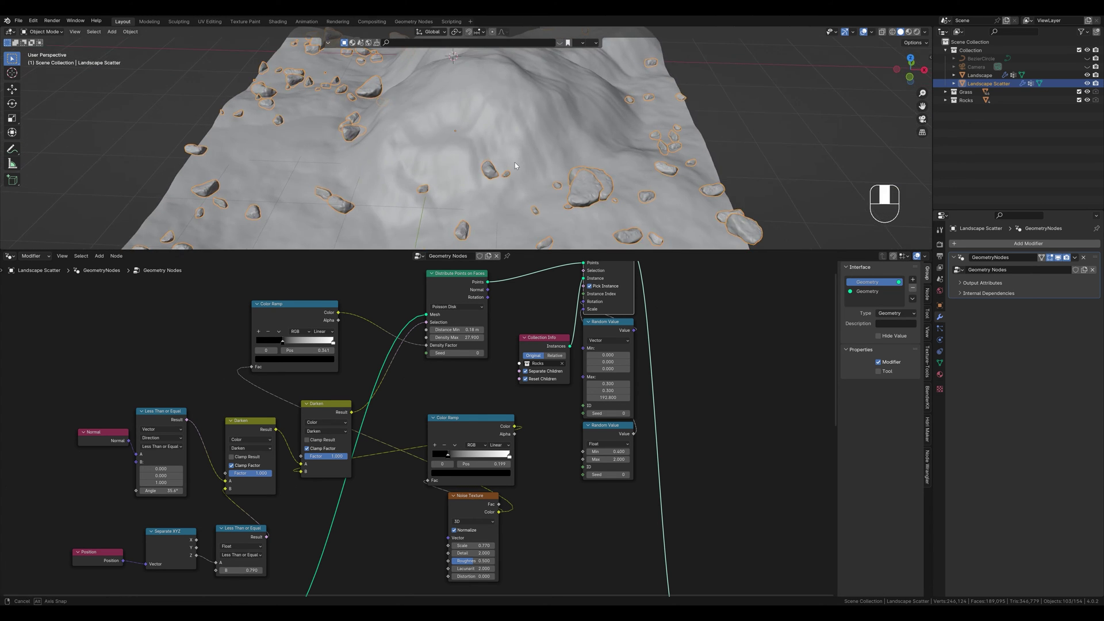
pyautogui.keyDown('shift'); pyautogui.moveTo(465, 329); pyautogui.dragTo(490, 329); pyautogui.keyUp('shift')
pyautogui.moveTo(371, 240); pyautogui.dragTo(450, 245, button='middle')
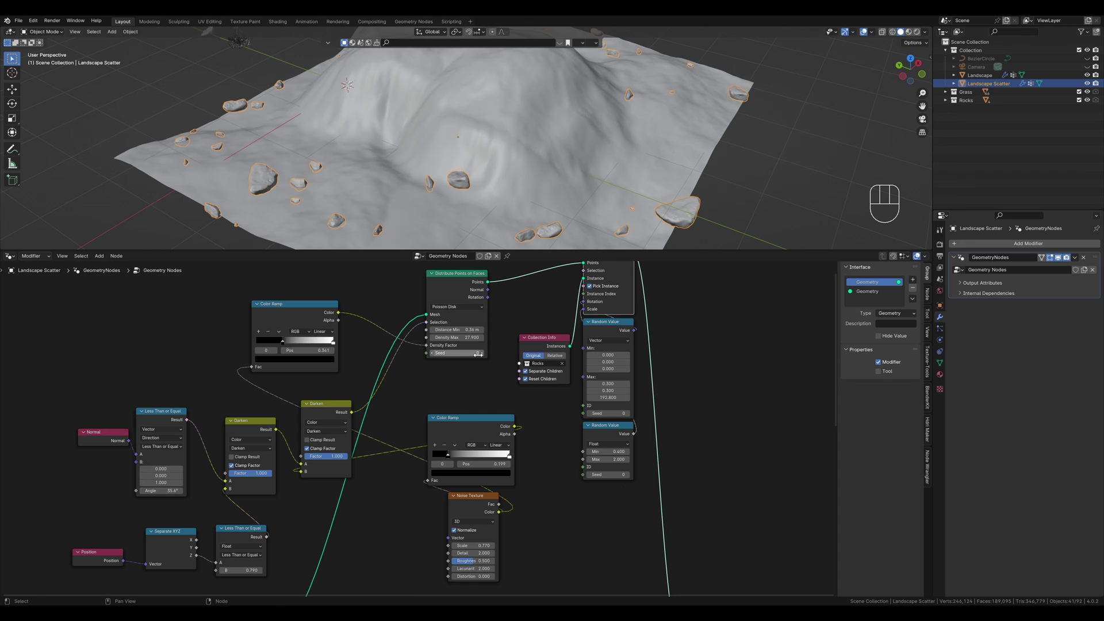
pyautogui.moveTo(463, 353); pyautogui.dragTo(483, 356)
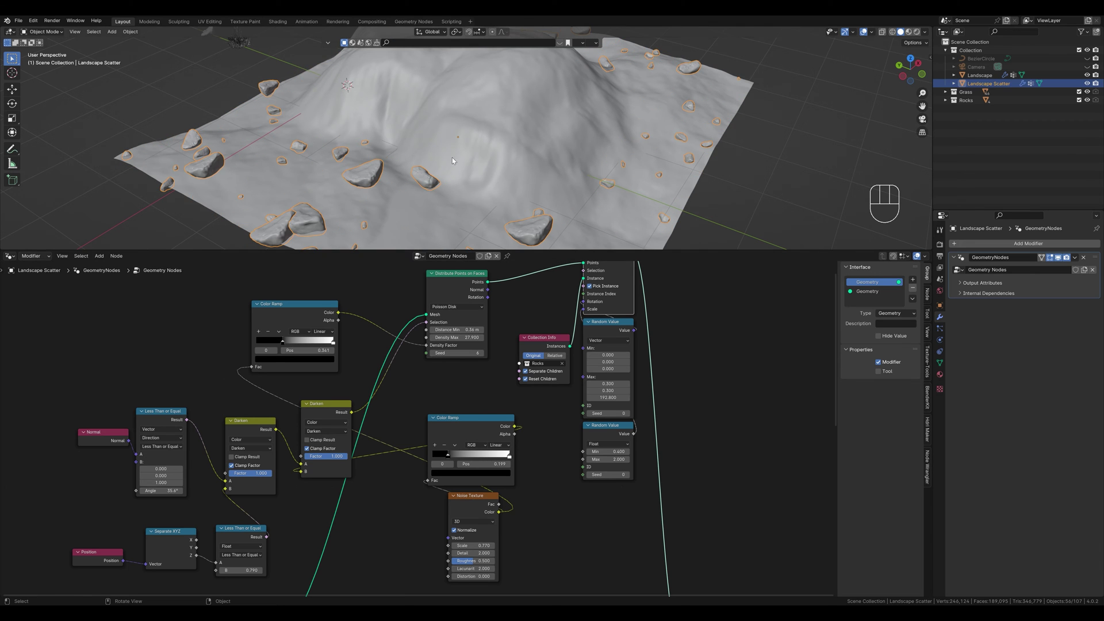
pyautogui.scroll(-4, 460, 146)
pyautogui.moveTo(461, 147); pyautogui.dragTo(558, 118, button='middle')
pyautogui.scroll(-3, 592, 367)
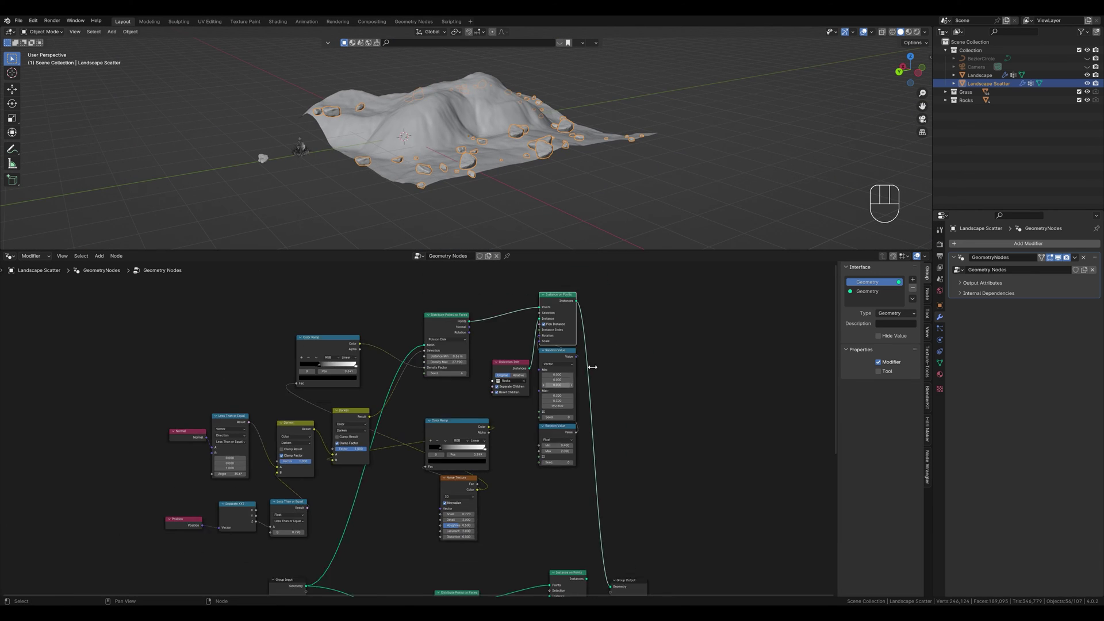
# Add a Join Geometry node near the Group Output.
pyautogui.scroll(-1, 592, 367)
pyautogui.moveTo(591, 453); pyautogui.dragTo(567, 375, button='middle')
pyautogui.scroll(-4, 566, 375)
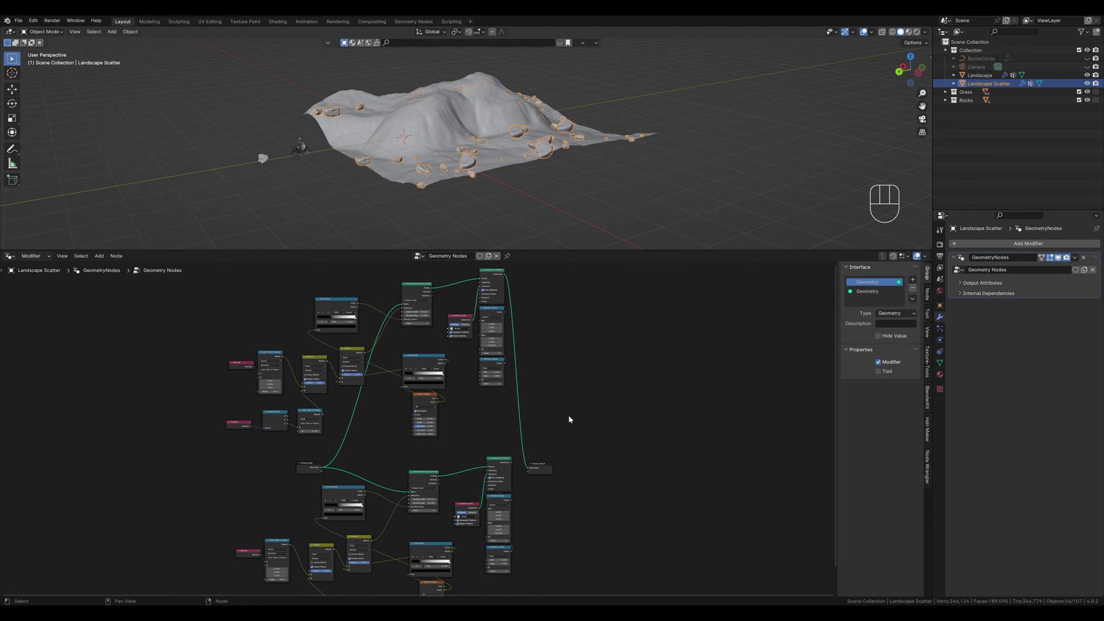
pyautogui.hotkey('shift', 'a')
pyautogui.write('jo')
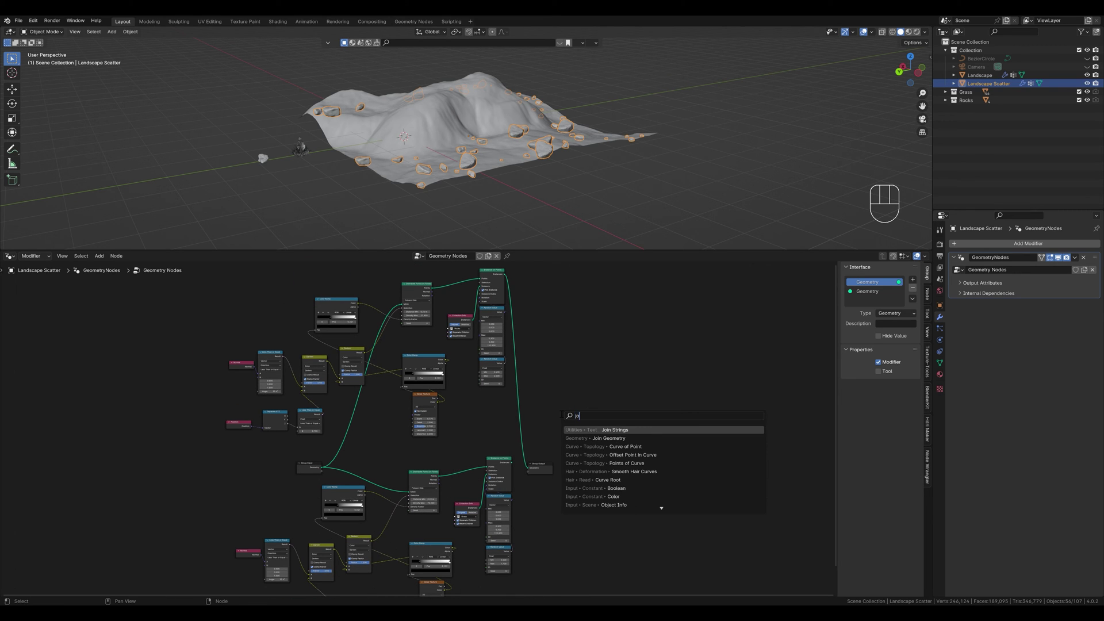
pyautogui.press('Down')
pyautogui.press('Return')
pyautogui.click(532, 428)
# Feed the rock and grass Instances into Join Geometry and connect its Geometry output to the Group Output.
pyautogui.scroll(5, 523, 447)
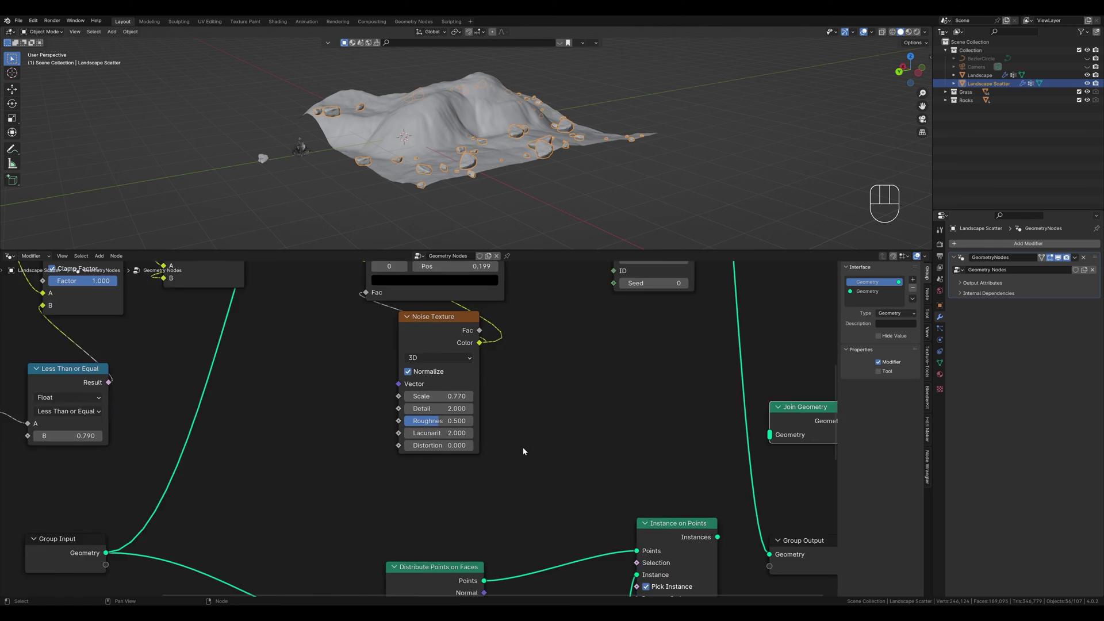
pyautogui.scroll(4, 547, 463)
pyautogui.moveTo(564, 475); pyautogui.dragTo(164, 395, button='middle')
pyautogui.moveTo(435, 504); pyautogui.dragTo(440, 341)
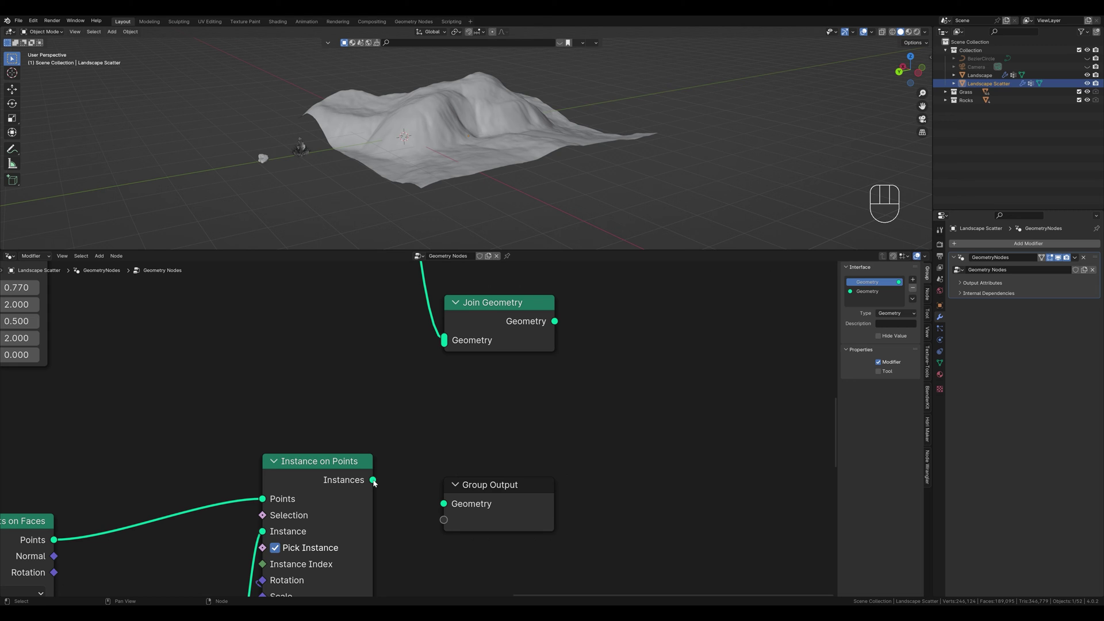
pyautogui.moveTo(374, 480); pyautogui.dragTo(442, 345)
pyautogui.moveTo(553, 324); pyautogui.dragTo(444, 502)
# Examine the combined grass and rock scatter on the landscape and the complete node tree.
pyautogui.moveTo(506, 143); pyautogui.dragTo(603, 140, button='middle')
pyautogui.scroll(4, 493, 164)
pyautogui.scroll(-4, 515, 151)
pyautogui.click(707, 94)
pyautogui.scroll(-6, 381, 322)
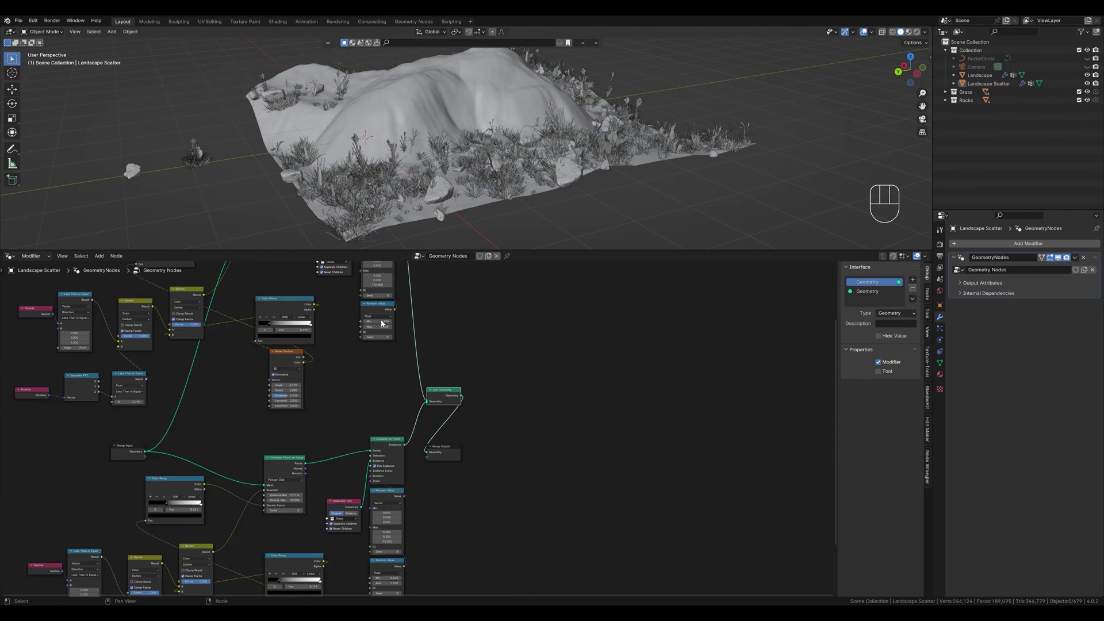
pyautogui.scroll(-8, 381, 321)
pyautogui.scroll(3, 438, 369)
pyautogui.moveTo(391, 364); pyautogui.dragTo(437, 393, button='middle')
pyautogui.scroll(-3, 438, 370)
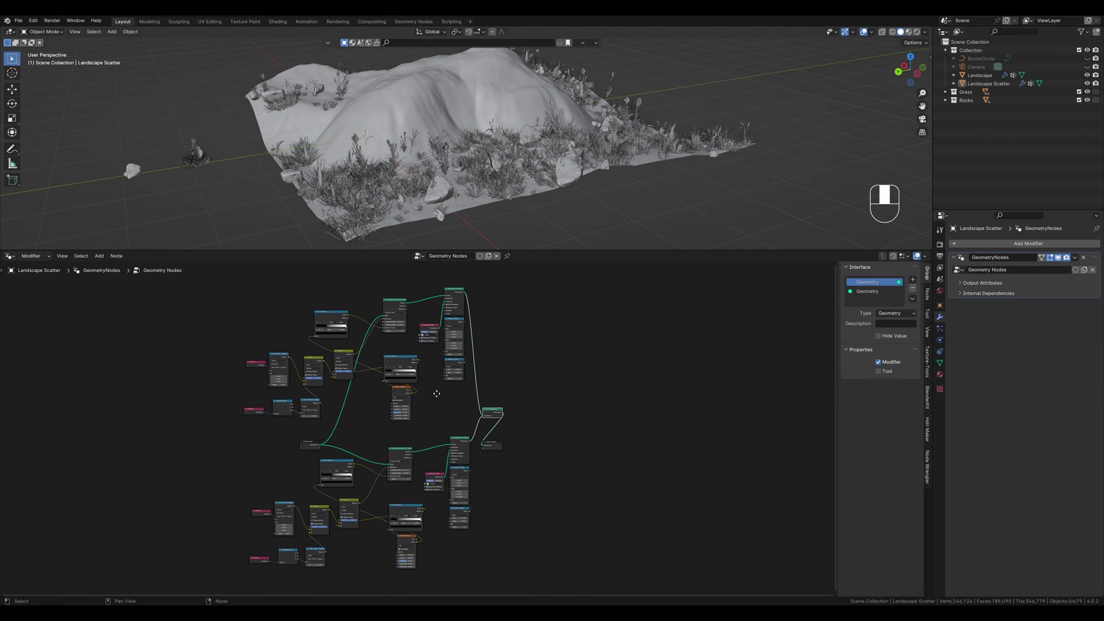
# Collapse the lower scatter branch, which instances the grass, into its own node group and return to the main tree.
pyautogui.scroll(1, 437, 394)
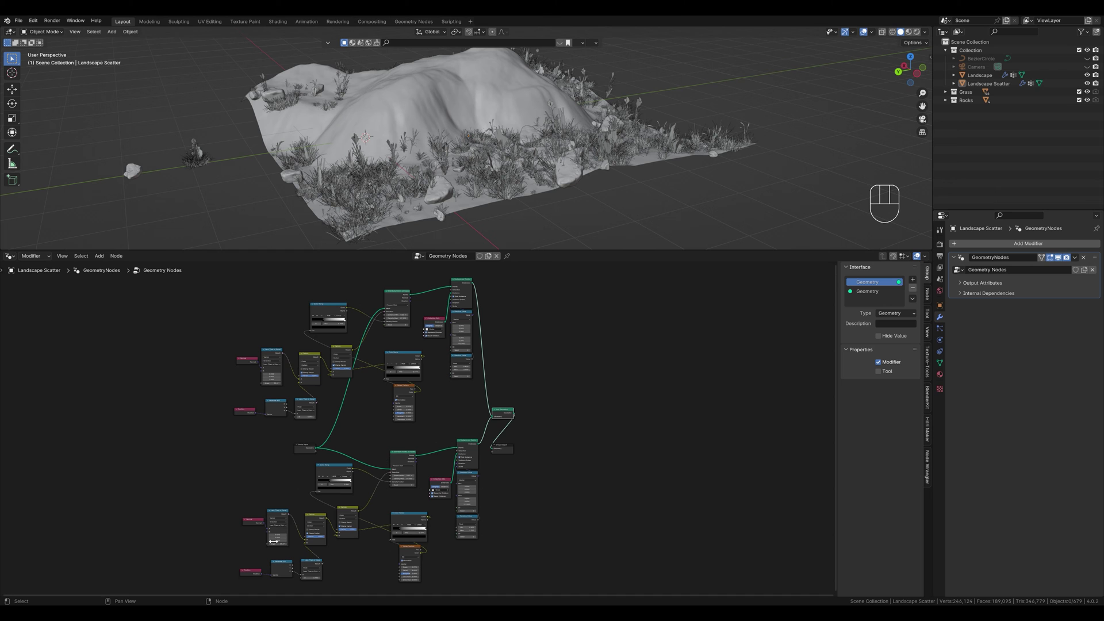
pyautogui.moveTo(253, 584); pyautogui.dragTo(468, 455)
pyautogui.hotkey('ctrl', 'g')
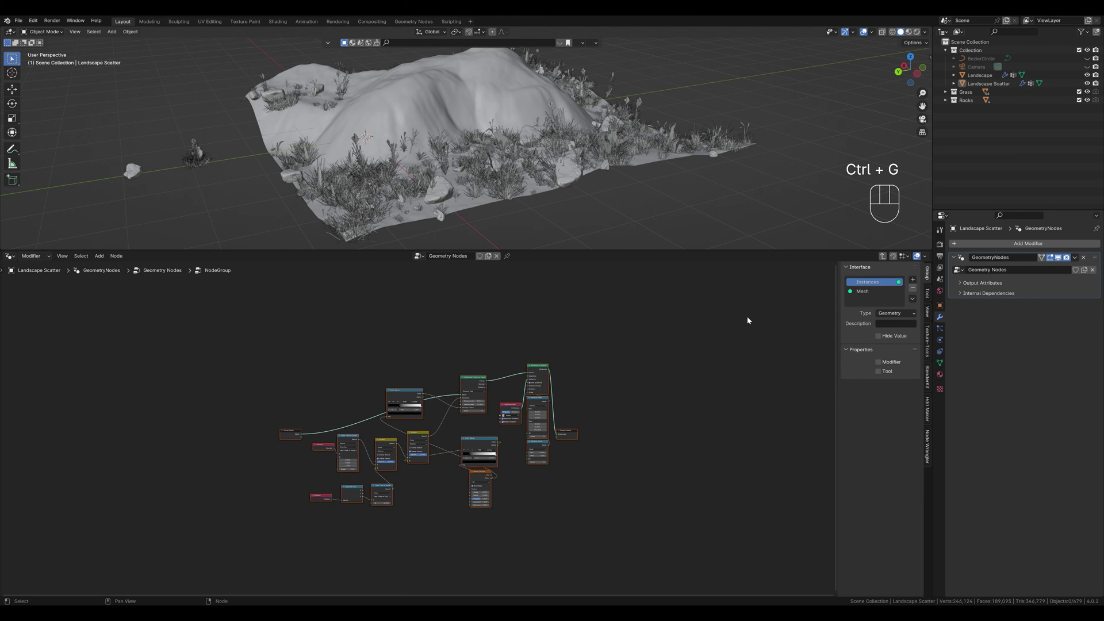
pyautogui.press('Tab')
# Collapse the upper scatter branch, which instances the rocks, into its own node group and return to the main tree.
pyautogui.moveTo(174, 287); pyautogui.dragTo(510, 485)
pyautogui.hotkey('ctrl', 'g')
pyautogui.press('Tab')
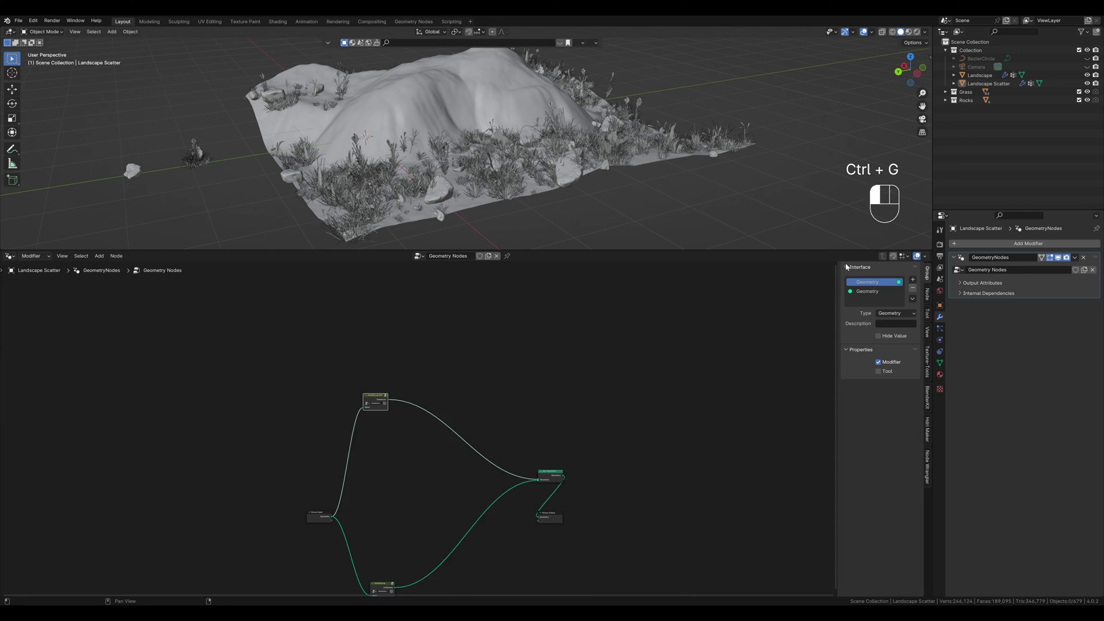
# Arrange the two group nodes compactly between Group Input and Join Geometry, one above the other.
pyautogui.scroll(4, 394, 491)
pyautogui.moveTo(392, 495); pyautogui.dragTo(422, 375, button='middle')
pyautogui.moveTo(383, 521); pyautogui.dragTo(419, 449)
pyautogui.moveTo(371, 263); pyautogui.dragTo(419, 421)
pyautogui.scroll(10, 419, 421)
pyautogui.scroll(-4, 734, 347)
pyautogui.moveTo(748, 321); pyautogui.dragTo(589, 430)
pyautogui.scroll(3, 590, 430)
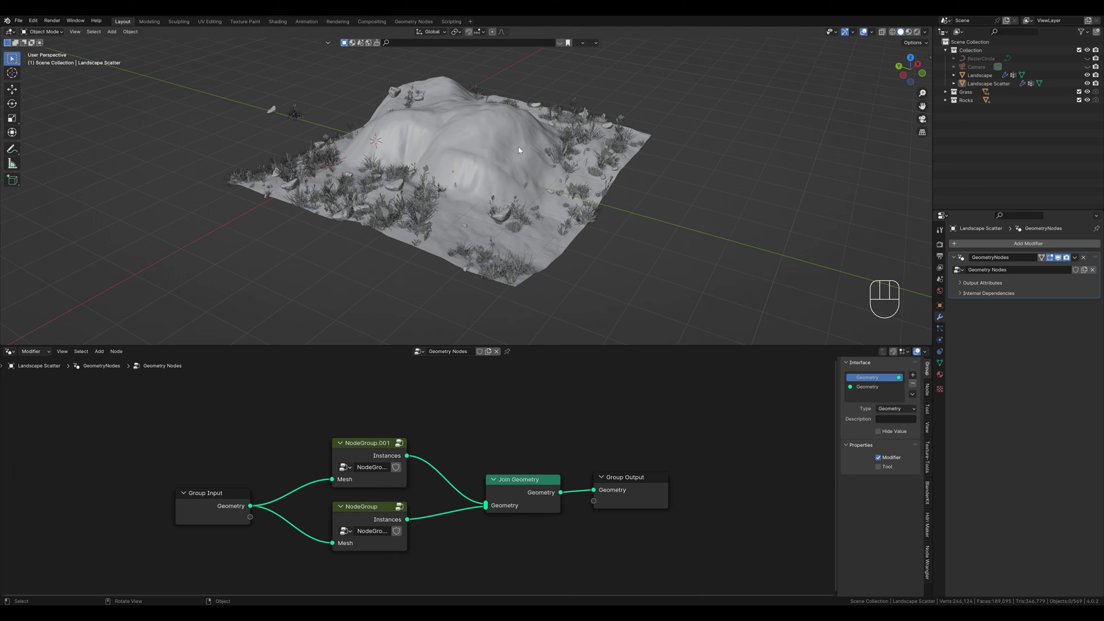
# Open the grass node group of the landscape scatter and shift the black stop of the noise texture's Color Ramp slightly.
pyautogui.click(413, 215)
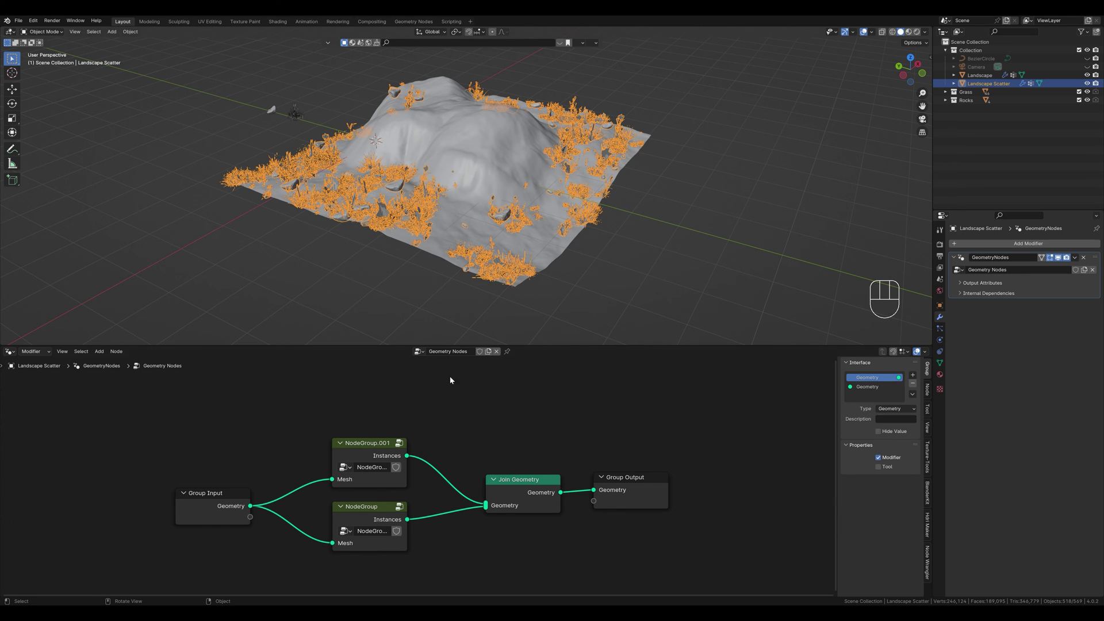
pyautogui.click(399, 507)
pyautogui.moveTo(578, 512); pyautogui.dragTo(599, 457, button='middle')
pyautogui.moveTo(533, 473); pyautogui.dragTo(533, 526, button='middle')
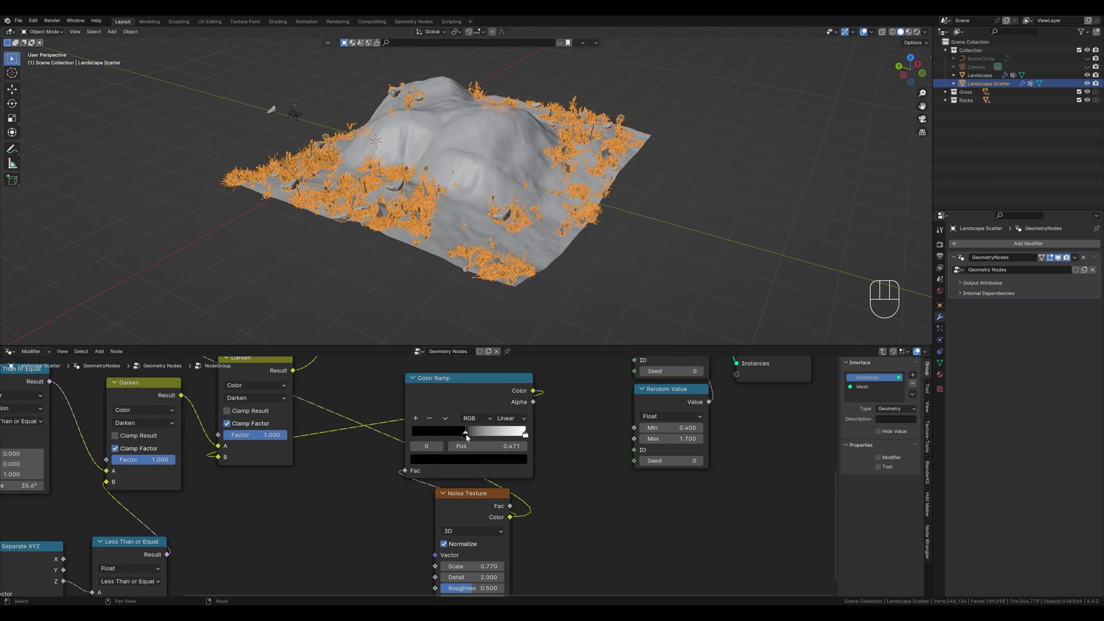
pyautogui.moveTo(466, 435); pyautogui.dragTo(465, 435)
pyautogui.click(584, 278)
pyautogui.moveTo(584, 278); pyautogui.dragTo(492, 325, button='middle')
pyautogui.moveTo(462, 394); pyautogui.dragTo(549, 383, button='middle')
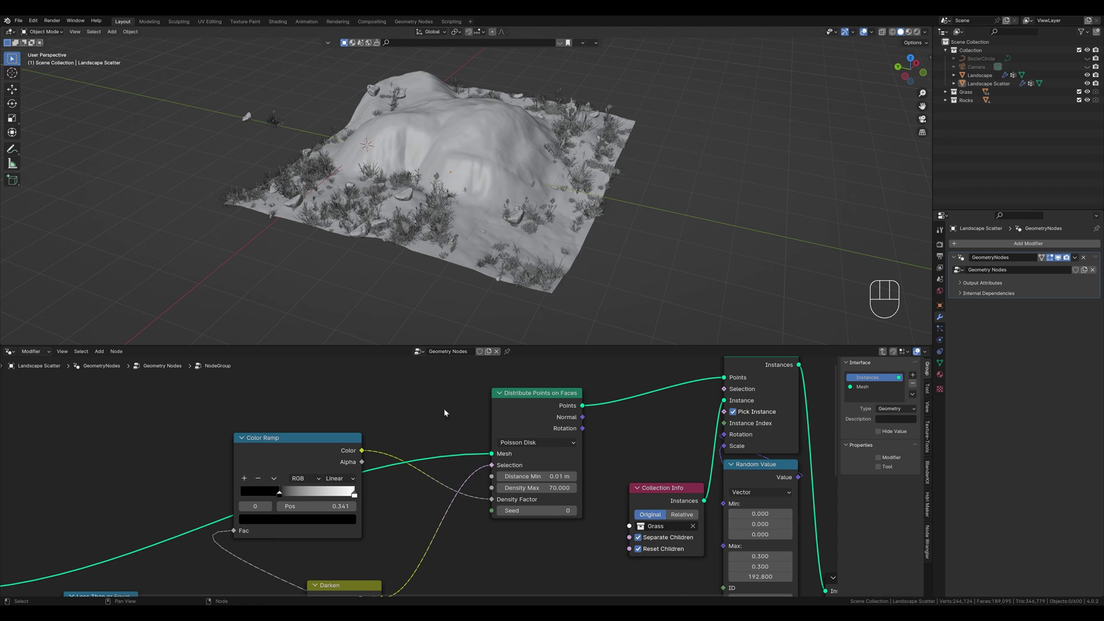
# Add a Named Attribute node above the Color Ramp beside Distribute Points on Faces in the grass group.
pyautogui.moveTo(445, 413); pyautogui.dragTo(541, 482, button='middle')
pyautogui.hotkey('shift', 'a')
pyautogui.click(421, 428)
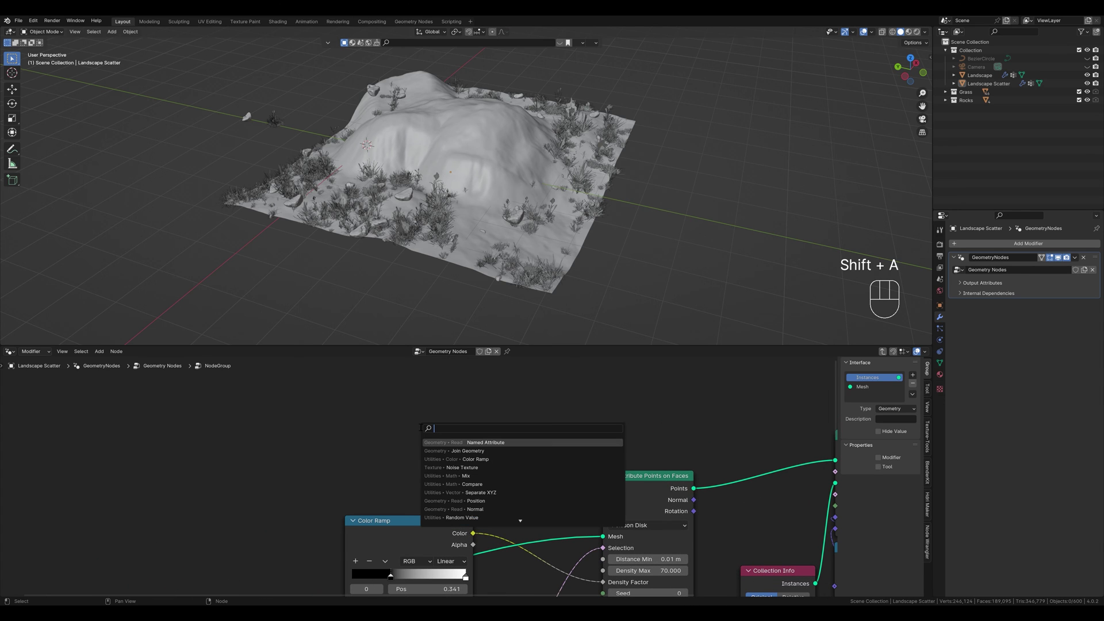
pyautogui.press('BackSpace')
pyautogui.press('BackSpace')
pyautogui.press('BackSpace')
pyautogui.write('attr')
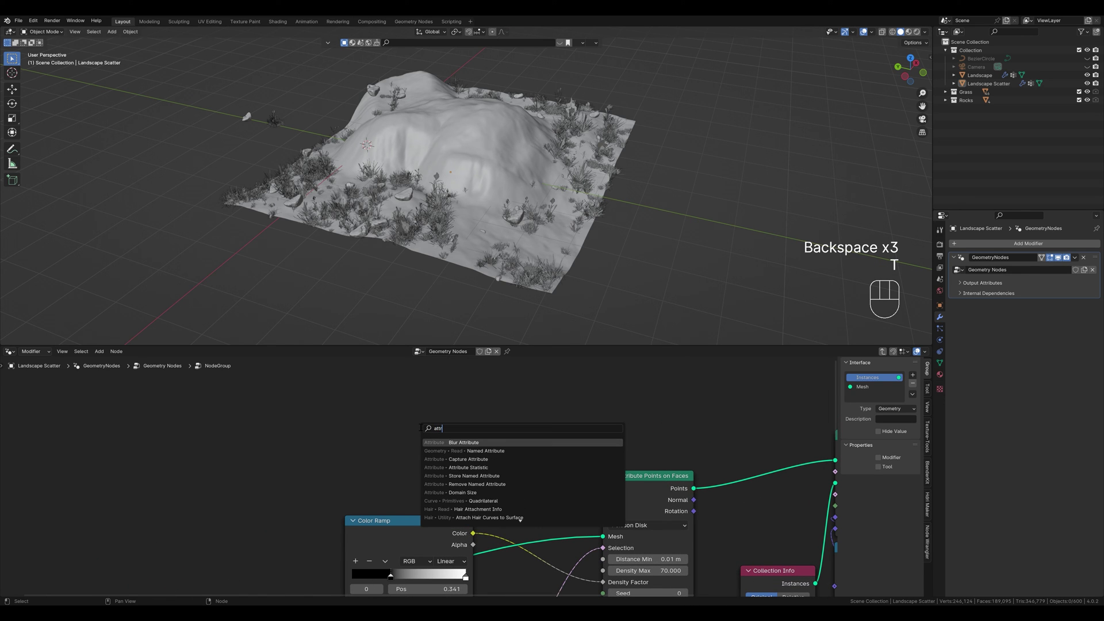
pyautogui.press('Down')
pyautogui.press('Return')
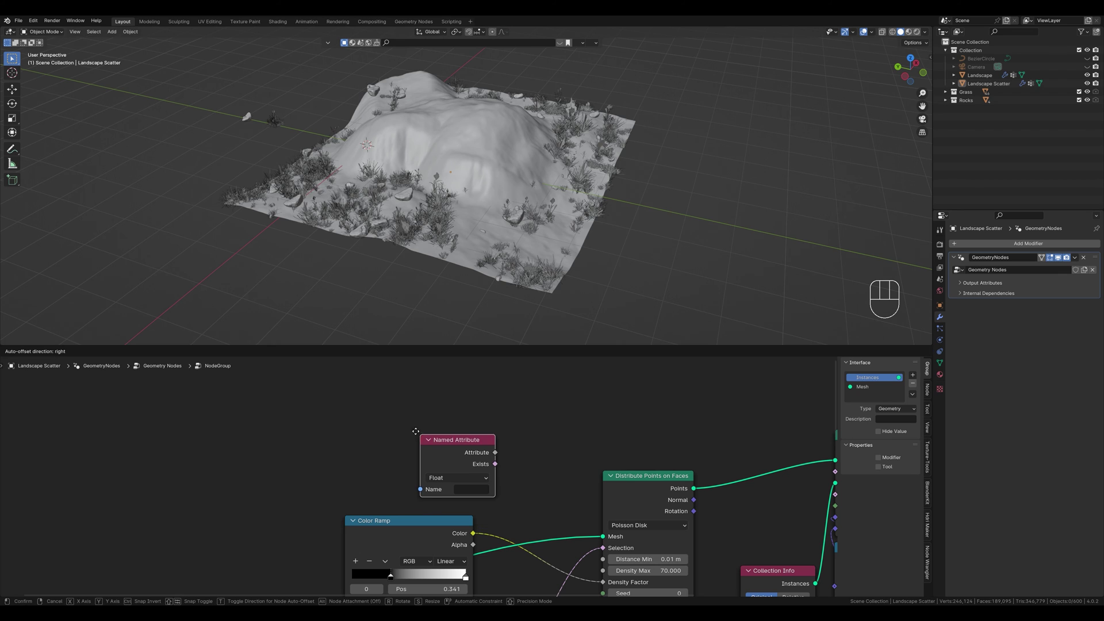
pyautogui.click(371, 406)
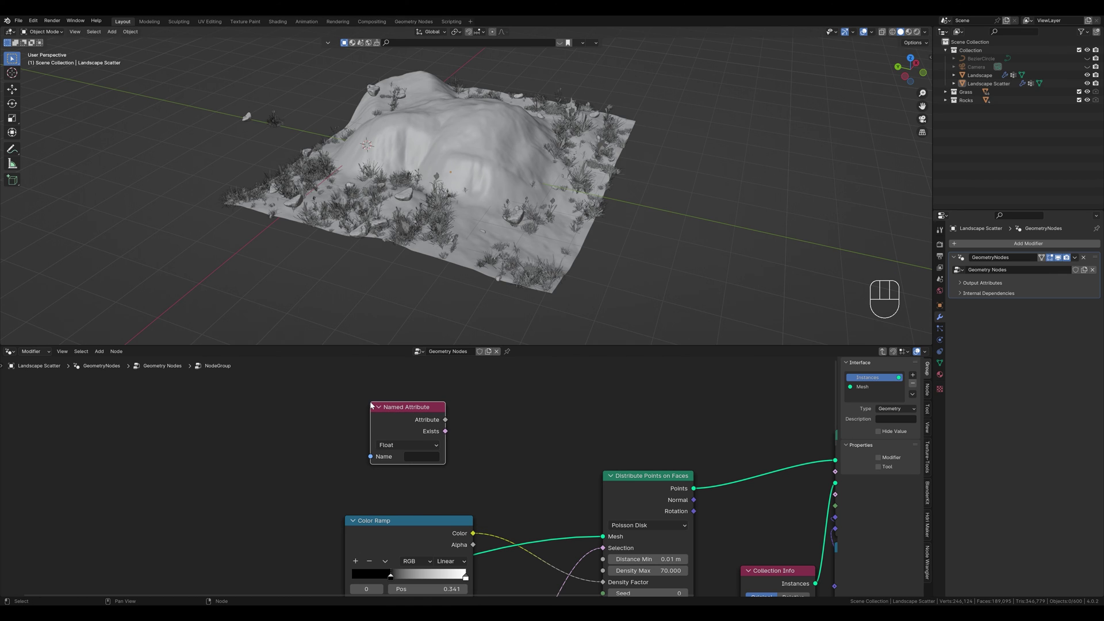
# Turn off the Landscape Scatter object's geometry nodes modifier in the viewport and hide the Landscape object.
pyautogui.click(586, 184)
pyautogui.click(1057, 258)
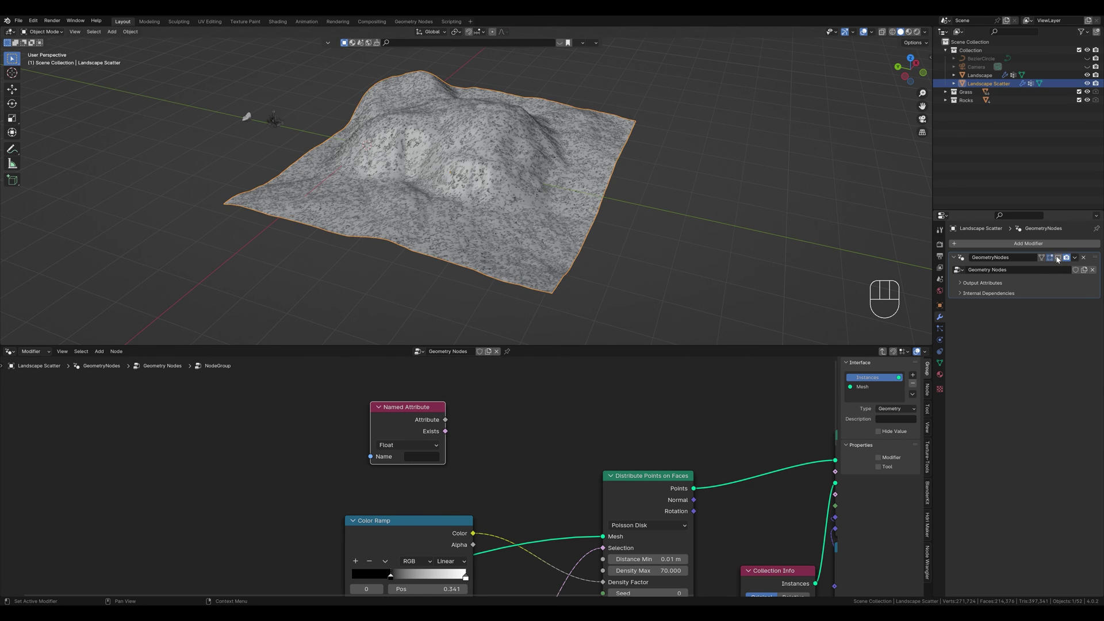
pyautogui.click(1087, 75)
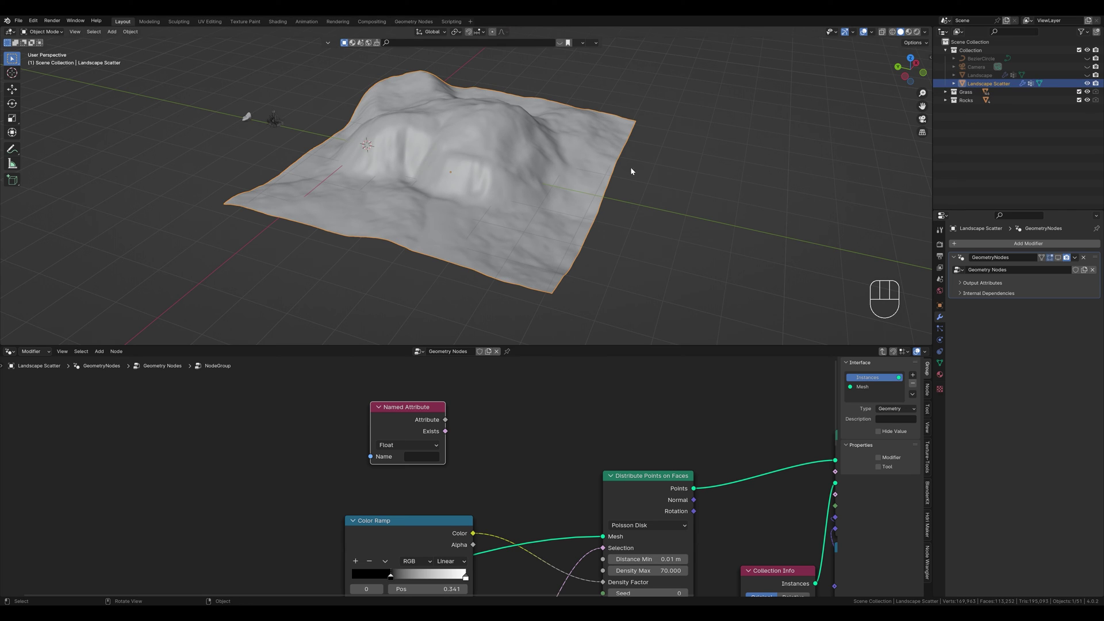
# Switch to Vertex Paint mode and add a black Face Corner color attribute named Grass to Landscape Scatter.
pyautogui.click(44, 31)
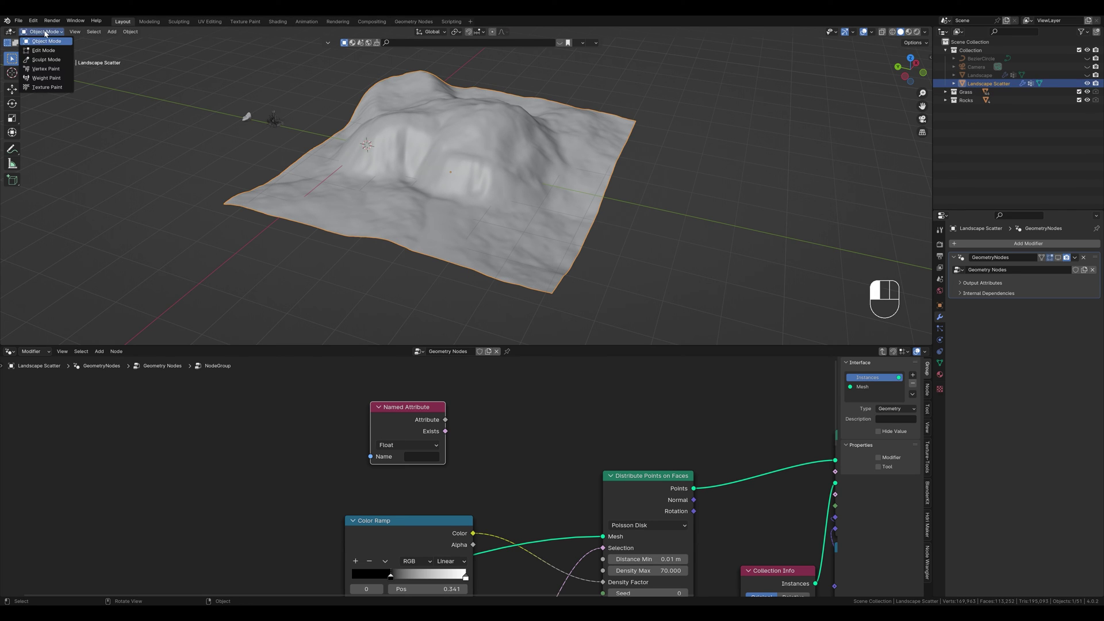
pyautogui.click(41, 69)
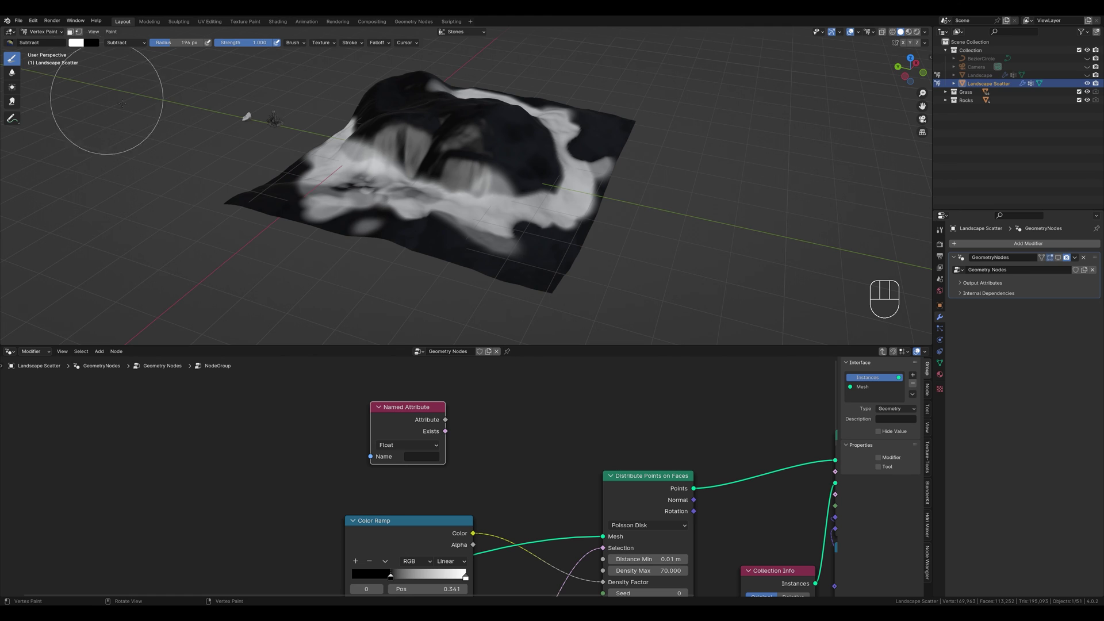
pyautogui.click(939, 363)
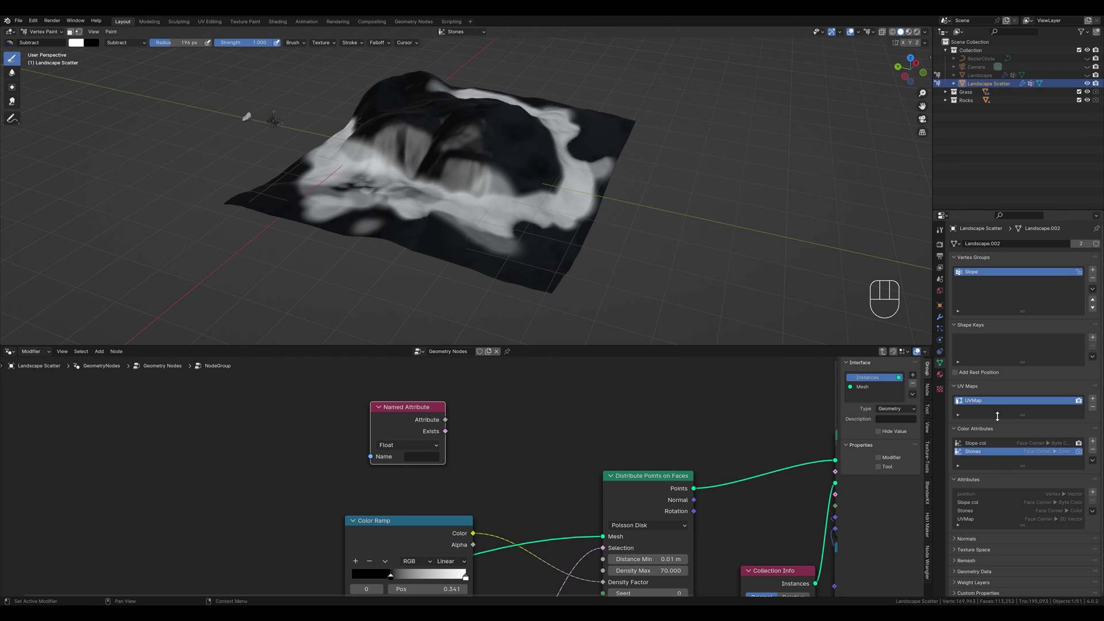
pyautogui.click(1092, 442)
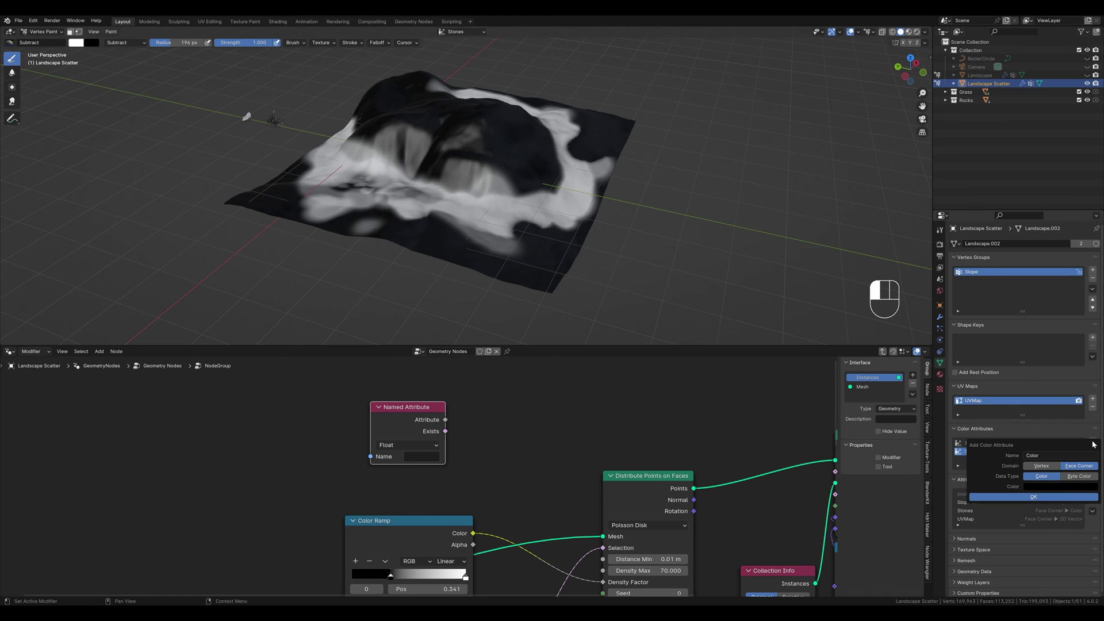
pyautogui.click(1062, 455)
pyautogui.click(1026, 497)
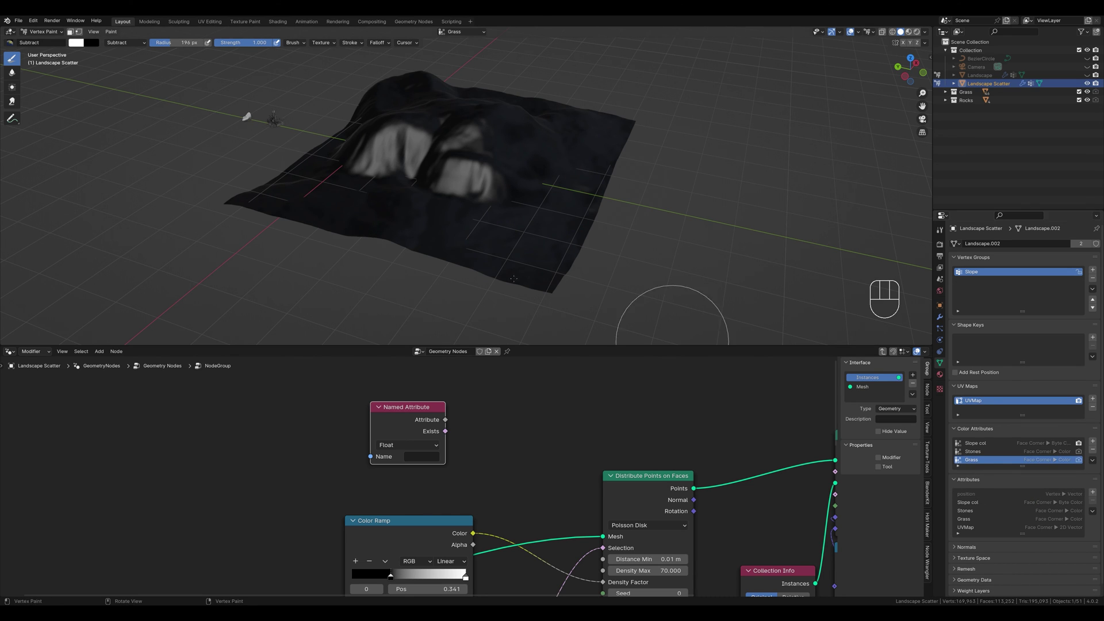
# Paint a white patch on the landscape's front slope in the Grass attribute with the Add brush.
pyautogui.click(12, 42)
pyautogui.click(22, 69)
pyautogui.moveTo(433, 211)
pyautogui.mouseDown()
pyautogui.moveTo(430, 194)
pyautogui.moveTo(494, 237)
pyautogui.mouseUp()
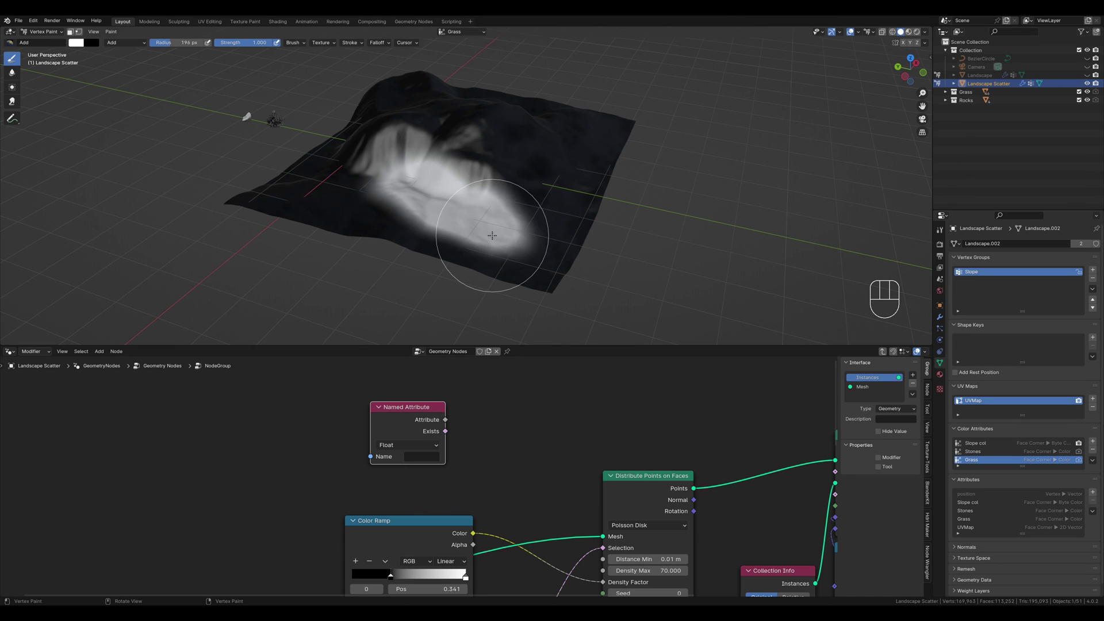
# Return to Object Mode, re-enable the geometry nodes modifier in the viewport and show the Landscape object.
pyautogui.click(45, 31)
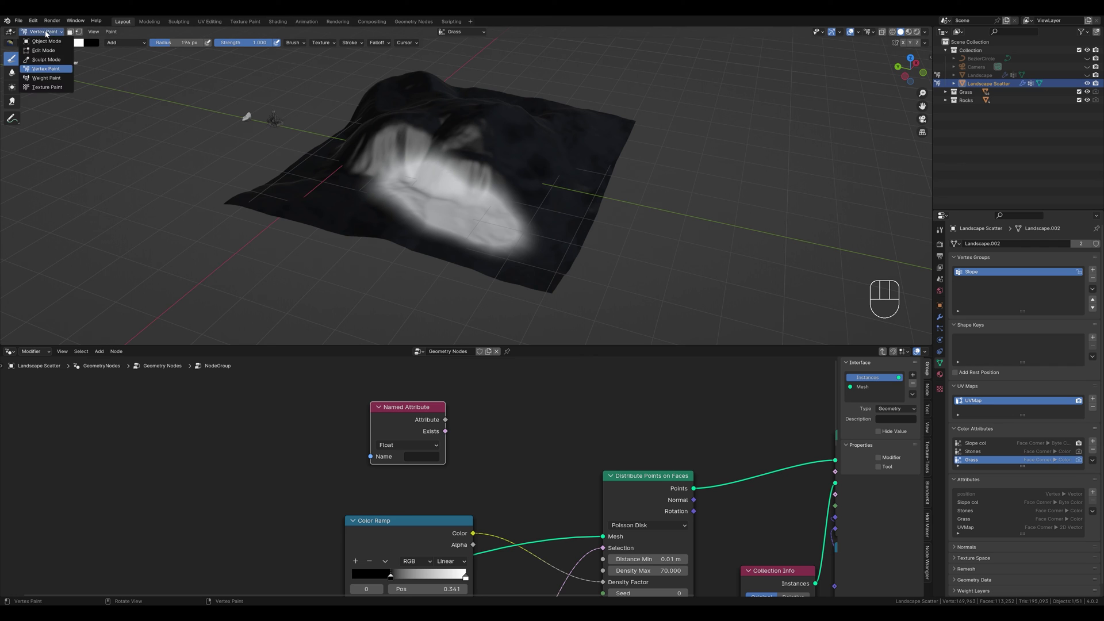
pyautogui.click(41, 42)
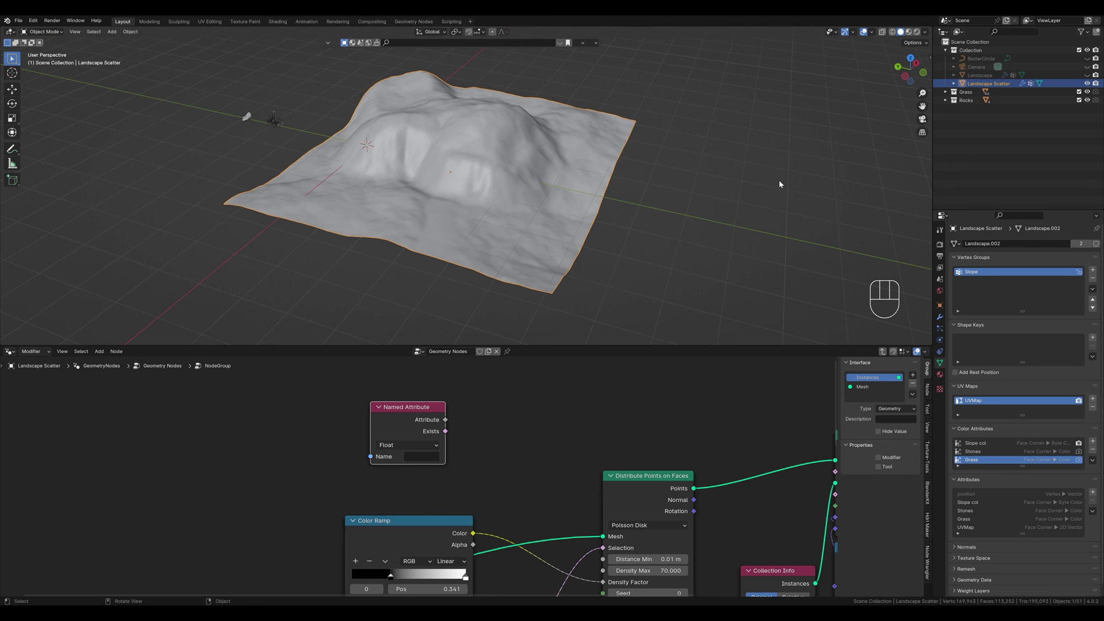
pyautogui.click(940, 319)
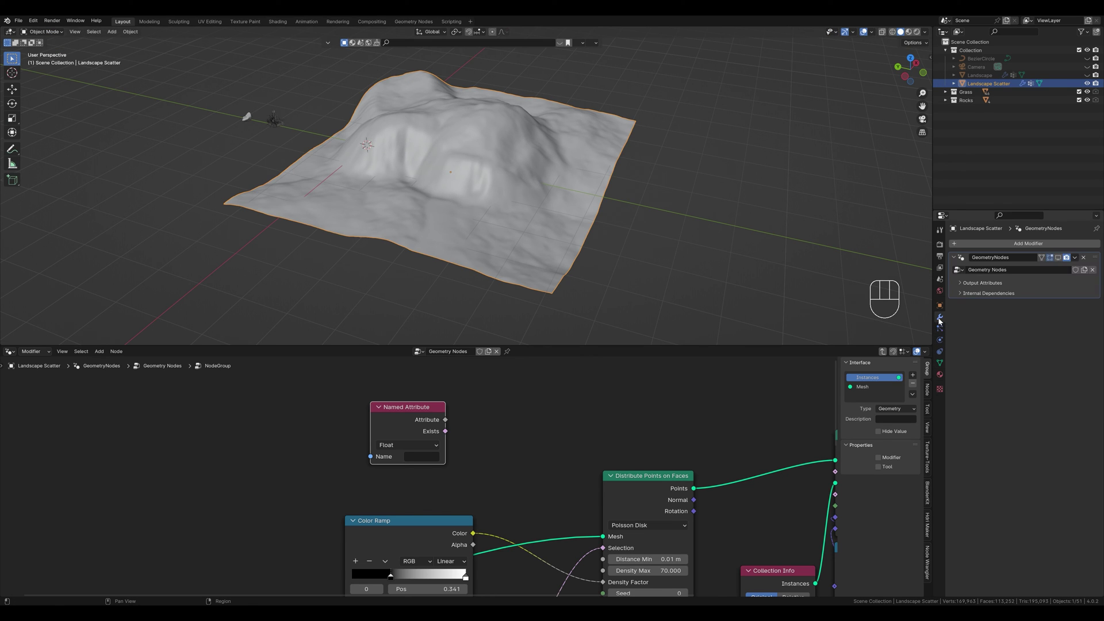
pyautogui.click(1059, 258)
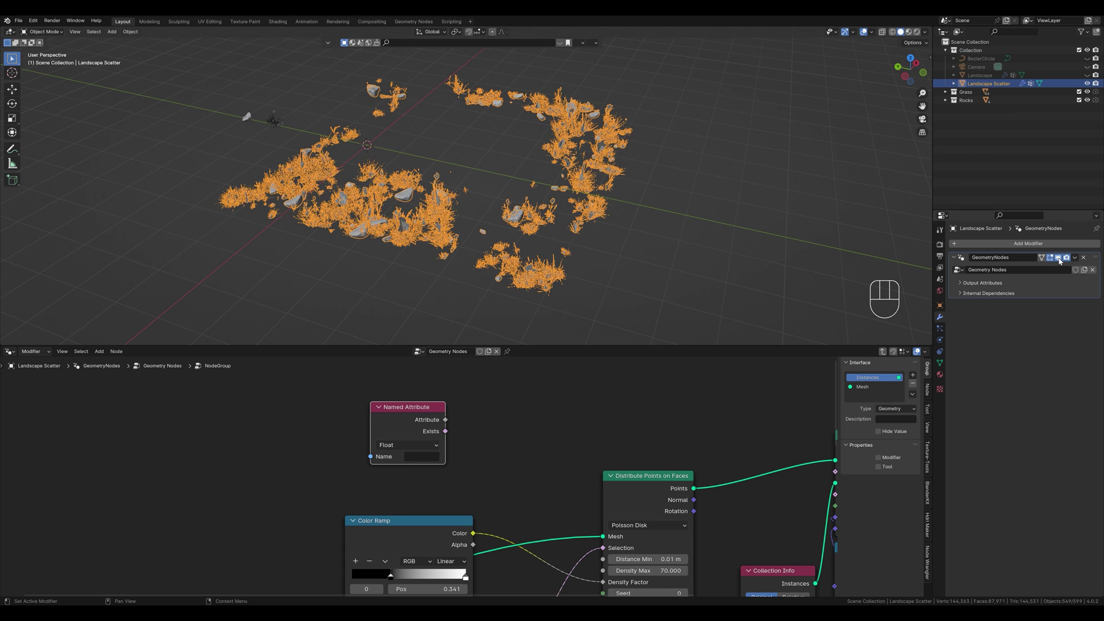
pyautogui.click(1087, 75)
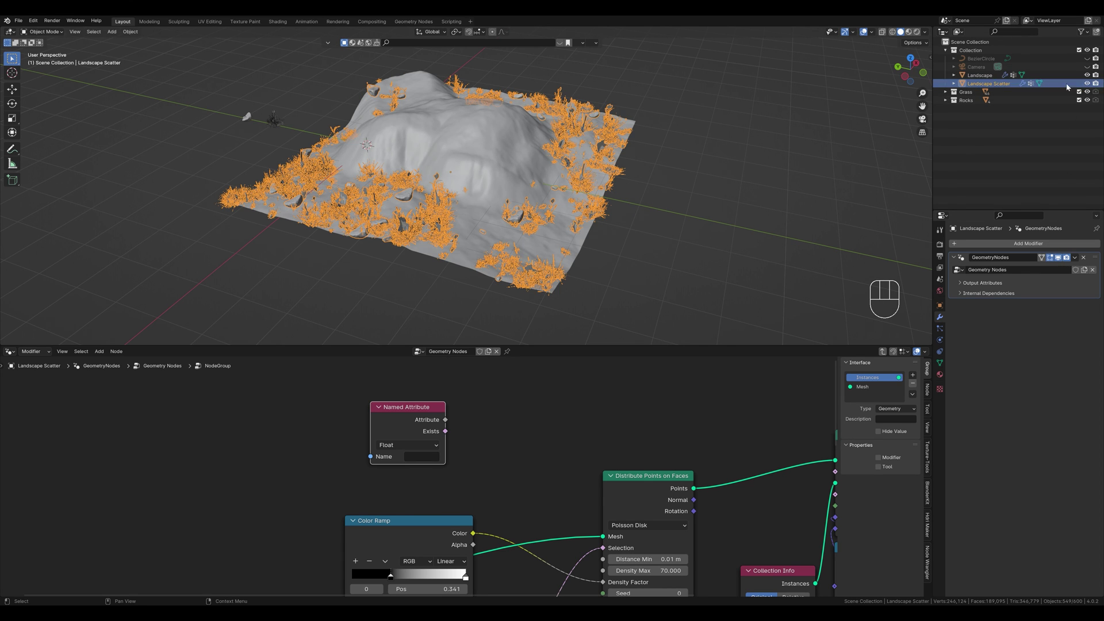
# Set the Named Attribute node to Grass and feed its Attribute output into the Selection of Distribute Points on Faces.
pyautogui.click(414, 457)
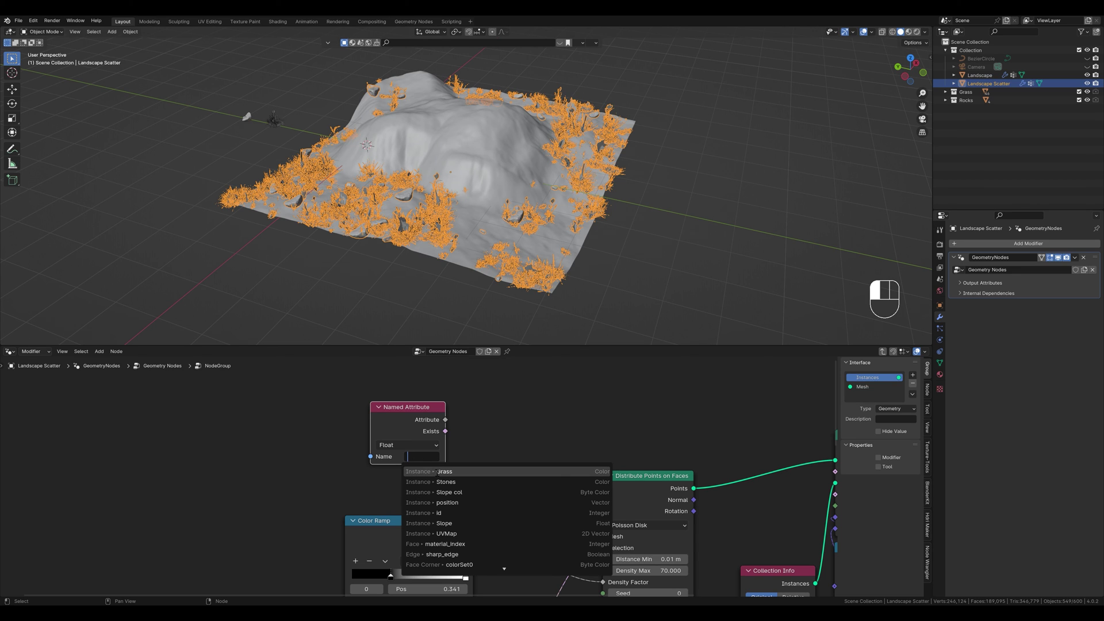
pyautogui.click(434, 473)
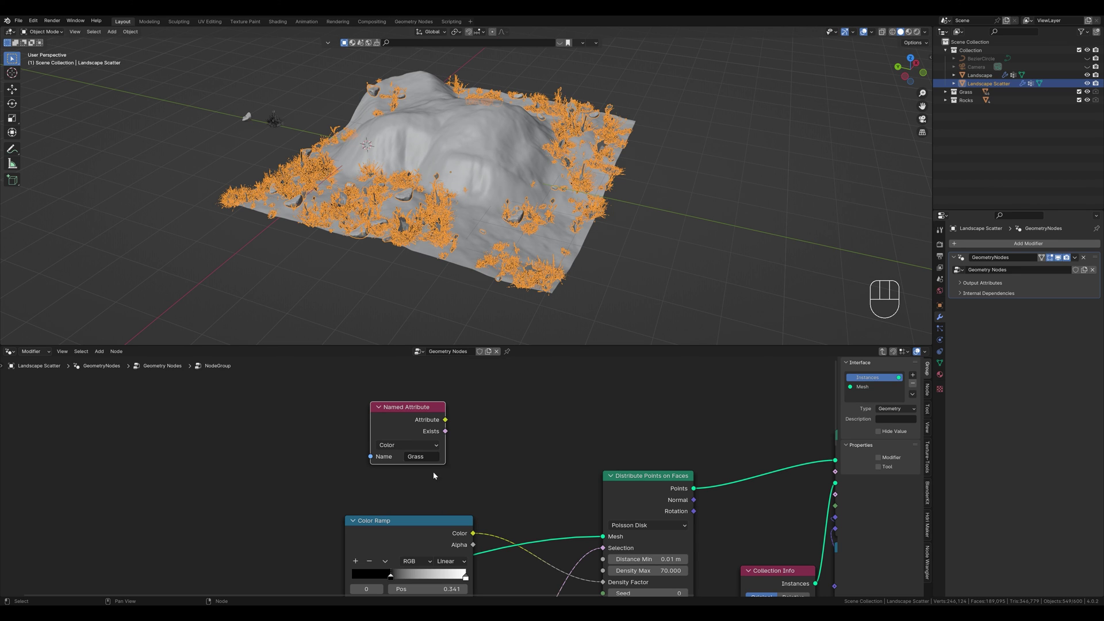
pyautogui.moveTo(446, 421); pyautogui.dragTo(603, 551)
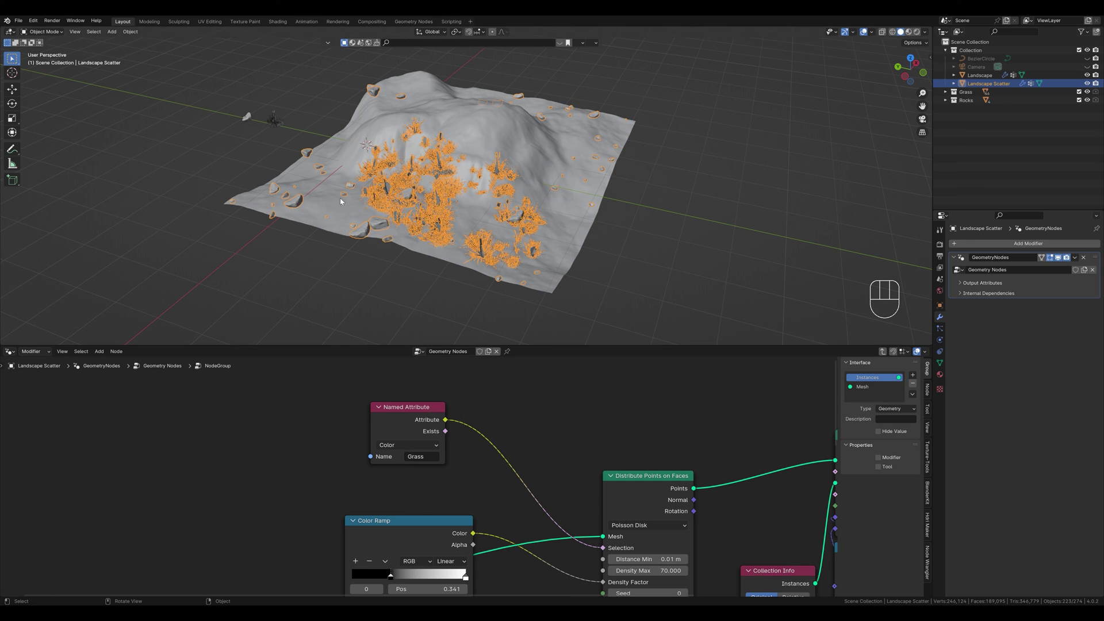
# In Vertex Paint mode, paint more grass across the landscape around the hill's base with the Add brush.
pyautogui.click(40, 33)
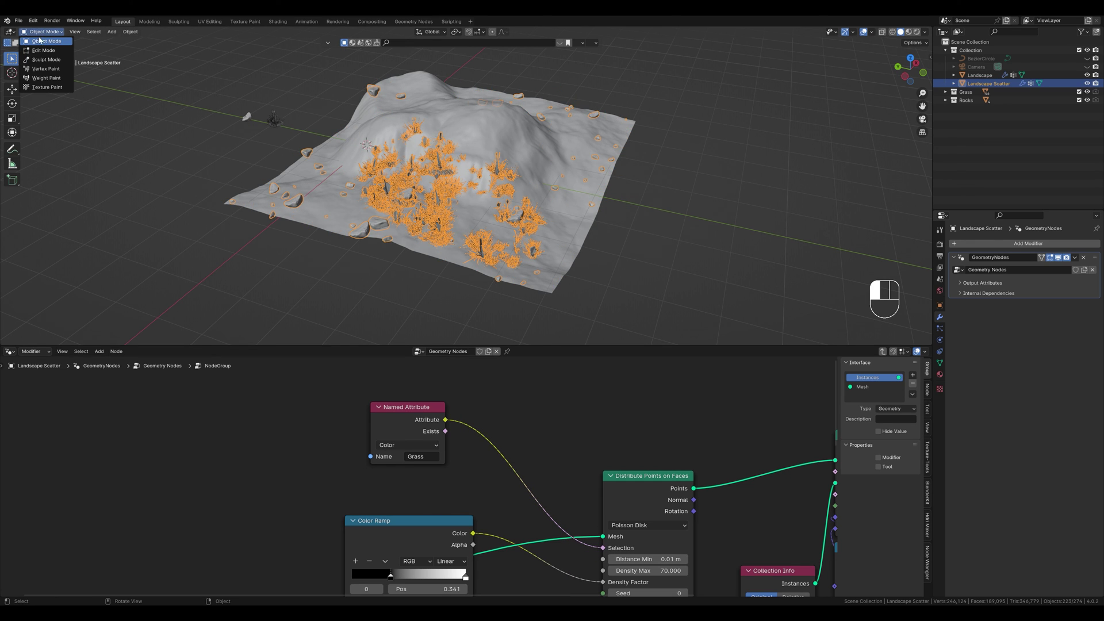
pyautogui.click(39, 69)
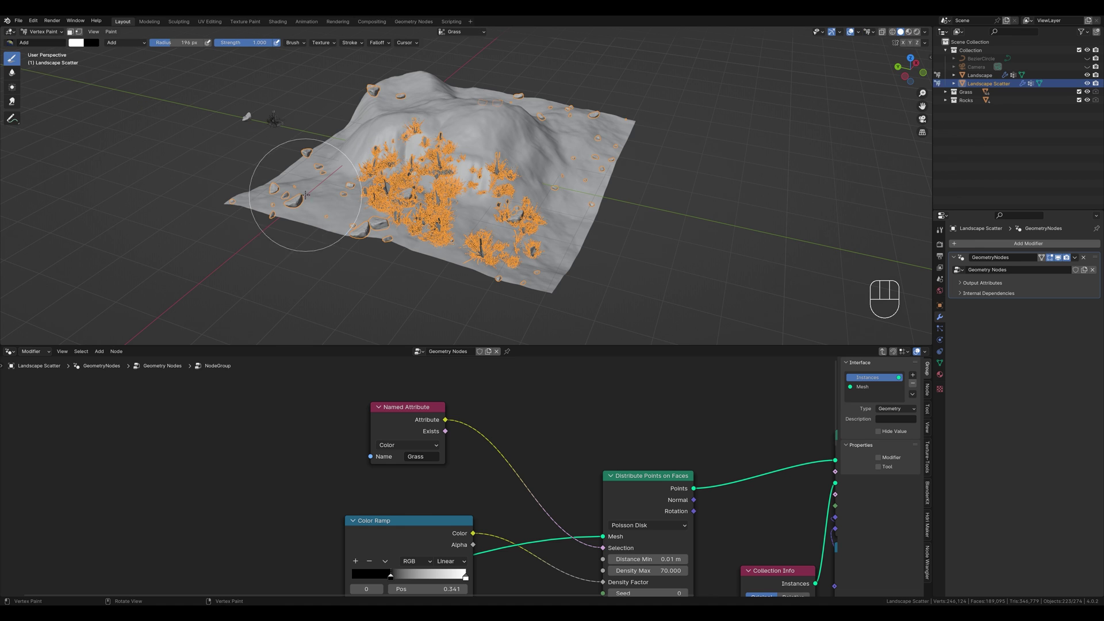
pyautogui.moveTo(306, 195)
pyautogui.mouseDown()
pyautogui.moveTo(502, 224)
pyautogui.moveTo(568, 179)
pyautogui.moveTo(508, 217)
pyautogui.moveTo(427, 177)
pyautogui.mouseUp()
# Switch to the Subtract brush and erase parts of the painted grass near both sides of the landscape.
pyautogui.click(17, 45)
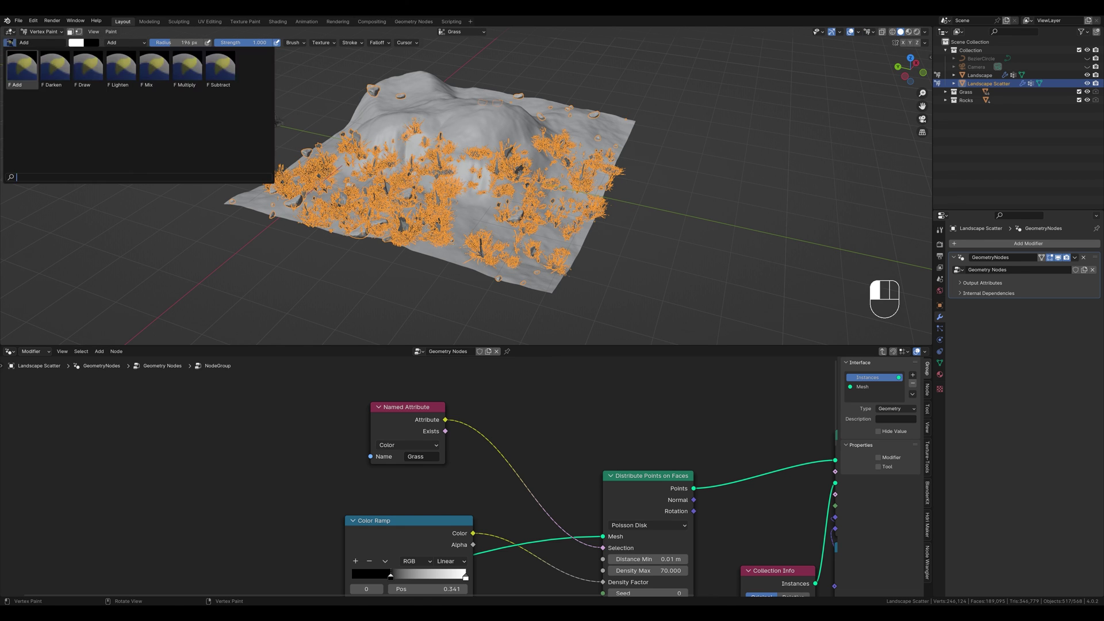
pyautogui.click(220, 69)
pyautogui.moveTo(332, 144)
pyautogui.mouseDown()
pyautogui.moveTo(305, 196)
pyautogui.moveTo(422, 238)
pyautogui.moveTo(428, 224)
pyautogui.moveTo(400, 207)
pyautogui.mouseUp()
pyautogui.moveTo(576, 223)
pyautogui.mouseDown()
pyautogui.moveTo(575, 165)
pyautogui.moveTo(546, 250)
pyautogui.mouseUp()
pyautogui.moveTo(539, 449); pyautogui.dragTo(535, 418, button='middle')
pyautogui.scroll(-3, 535, 413)
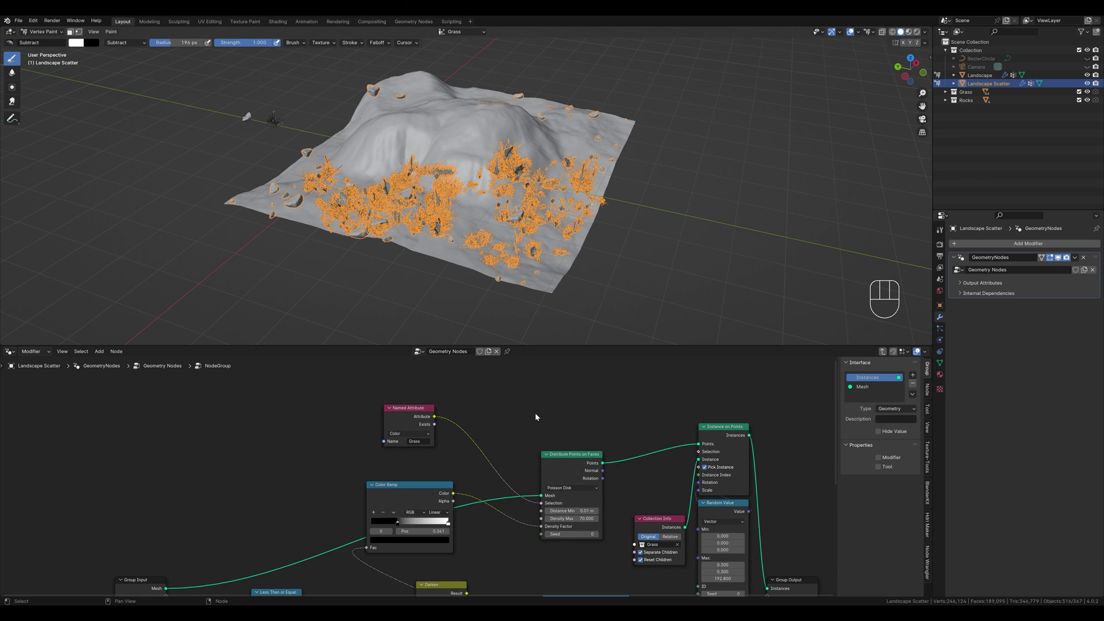
pyautogui.moveTo(467, 558); pyautogui.dragTo(542, 468)
pyautogui.moveTo(506, 230); pyautogui.dragTo(534, 195, button='middle')
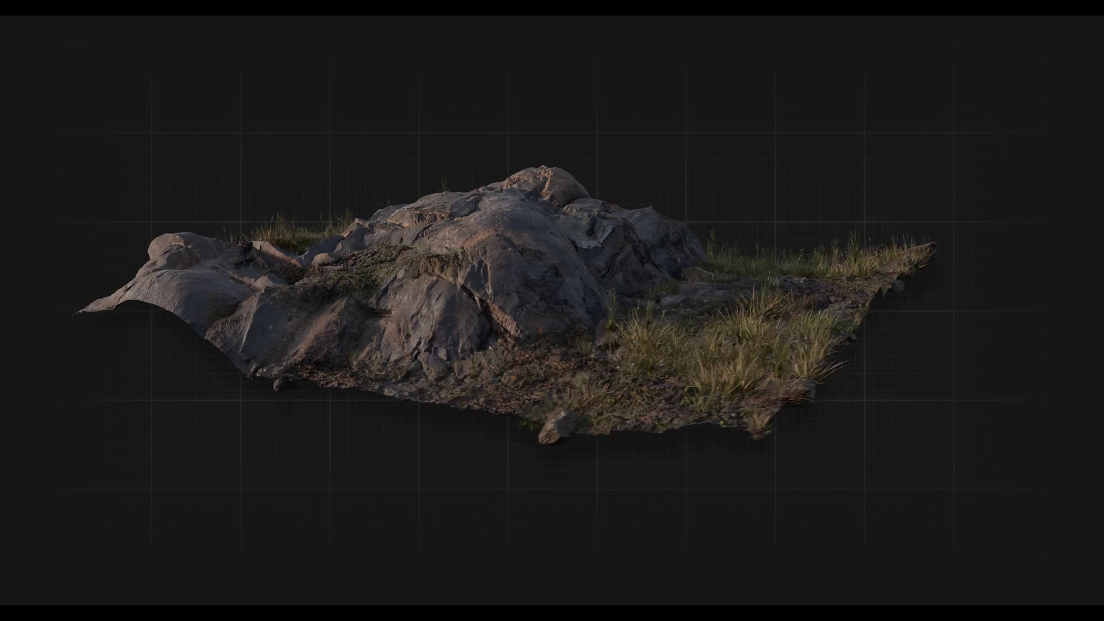